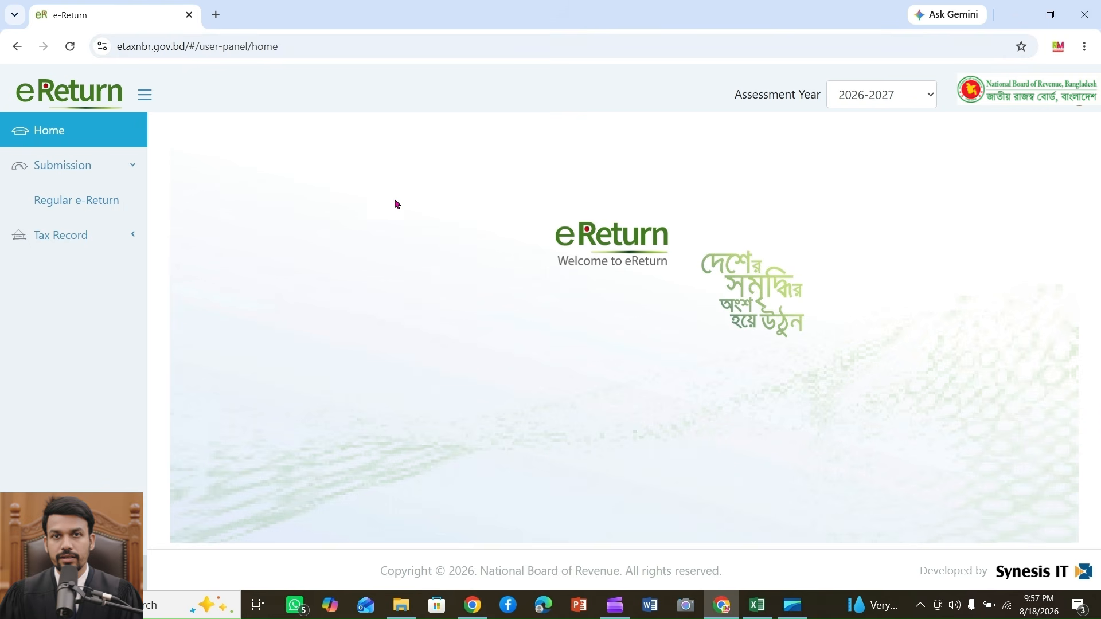
Step: Open the eReturn portal in a new tab and proceed to sign in as an already registered taxpayer
left_click(215, 15)
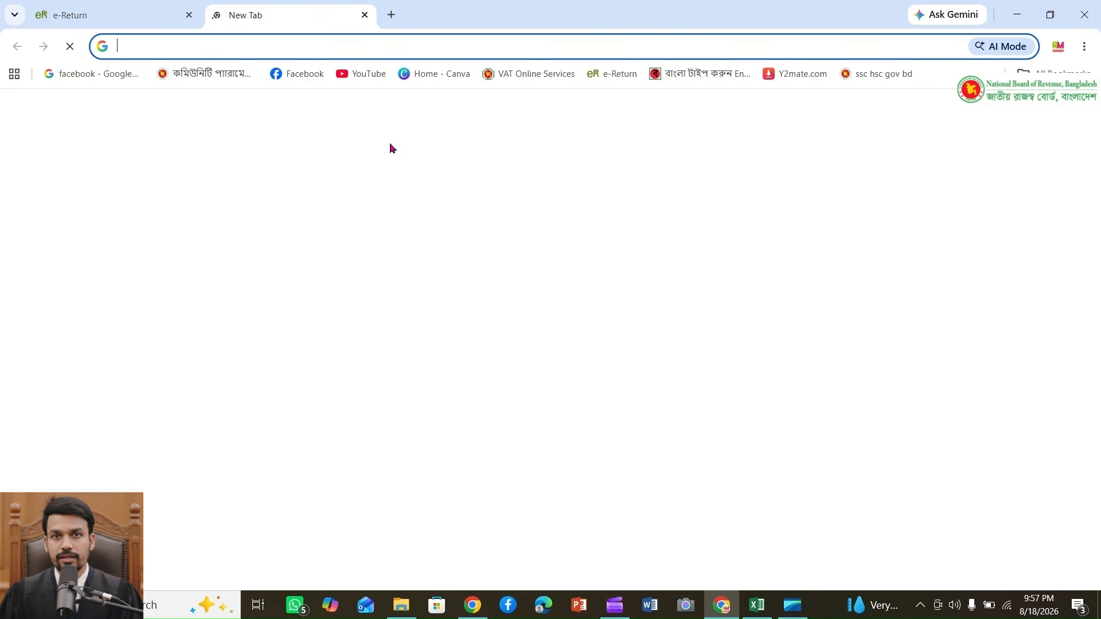
type("eret")
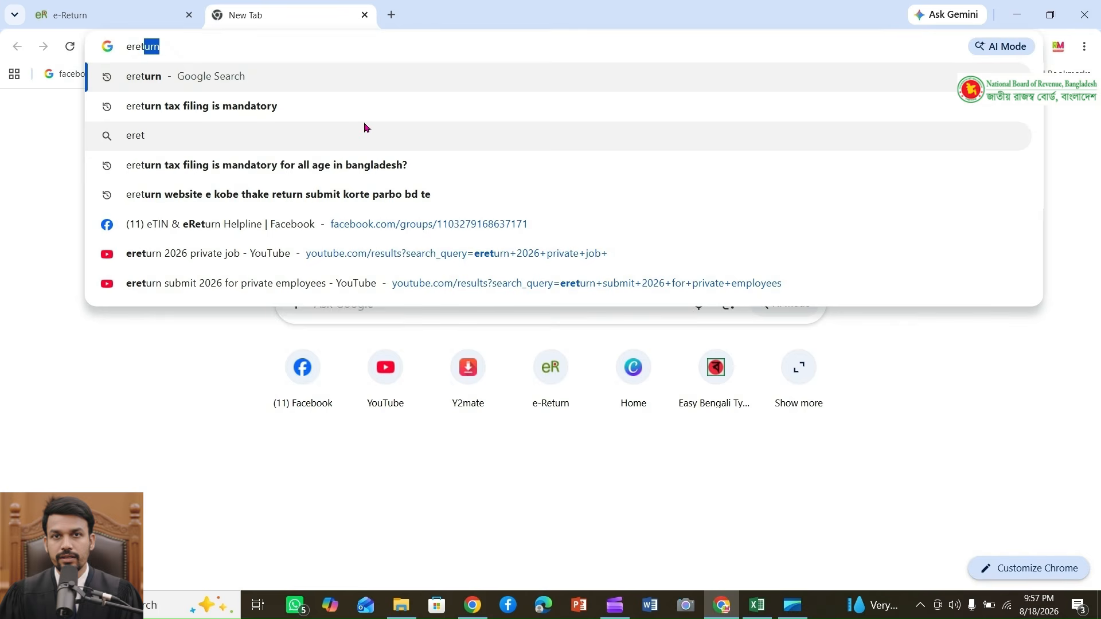
key("Return")
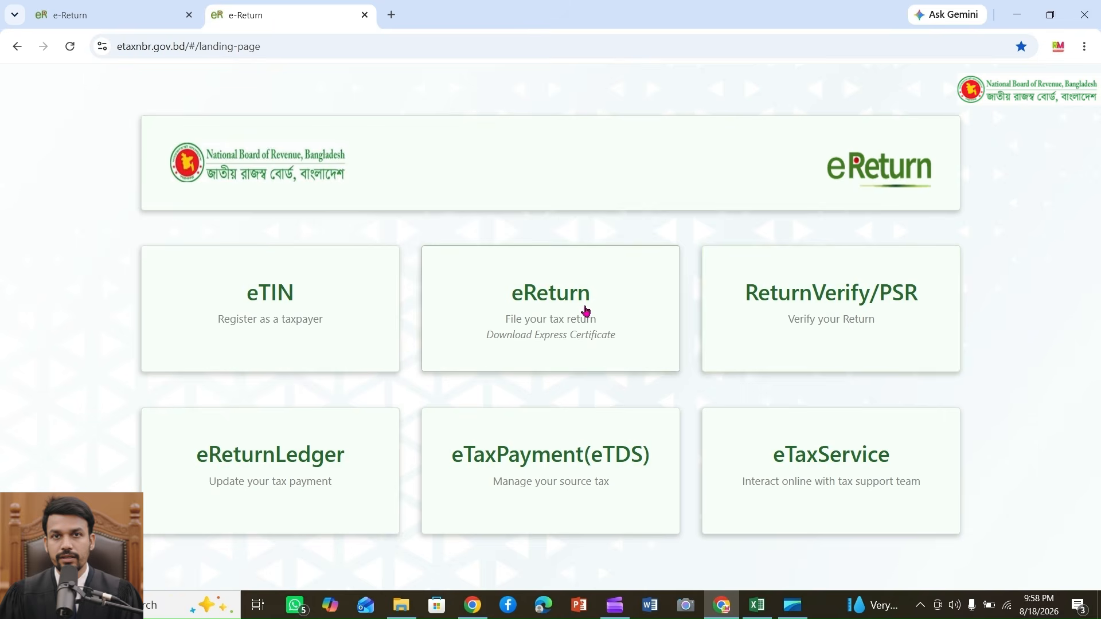
left_click(585, 312)
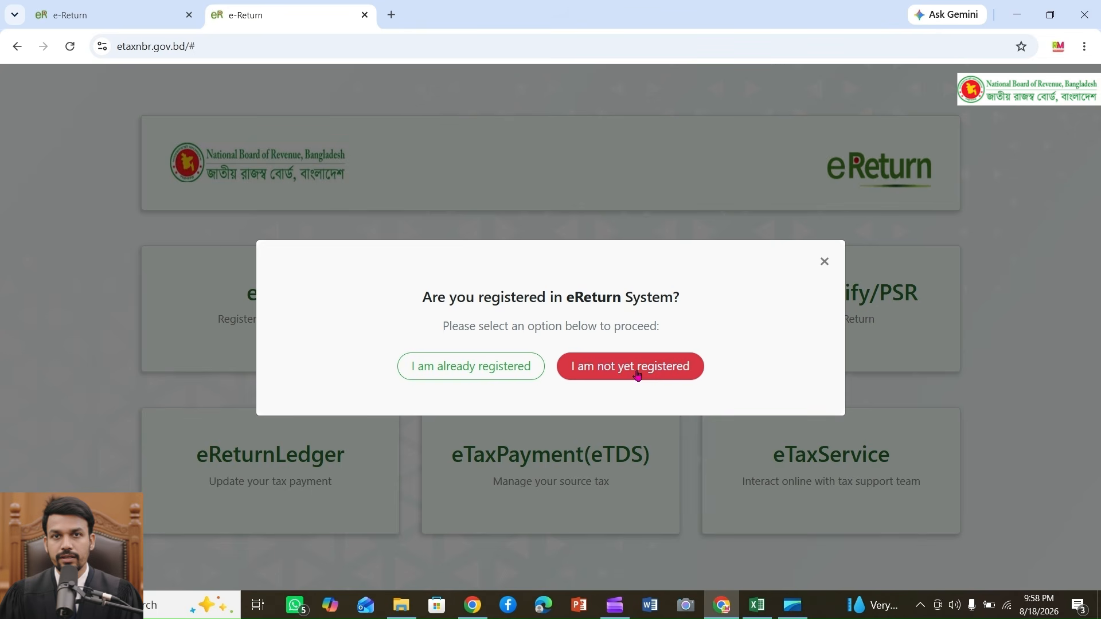
left_click(462, 372)
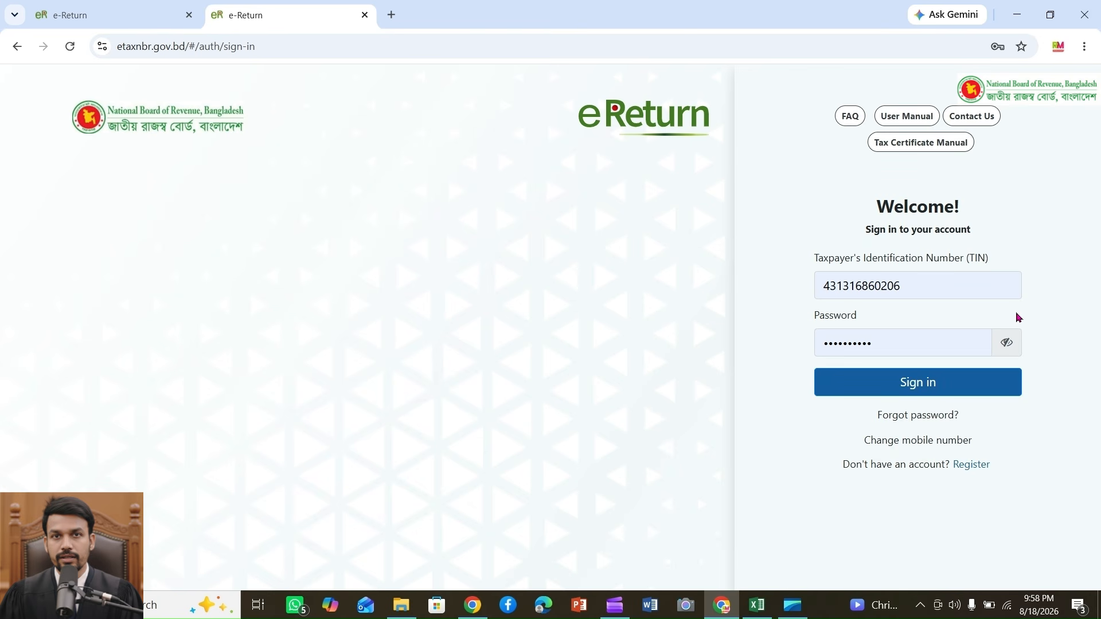
Step: Return to the already logged-in eReturn tab and close the new sign-in tab
left_click(934, 288)
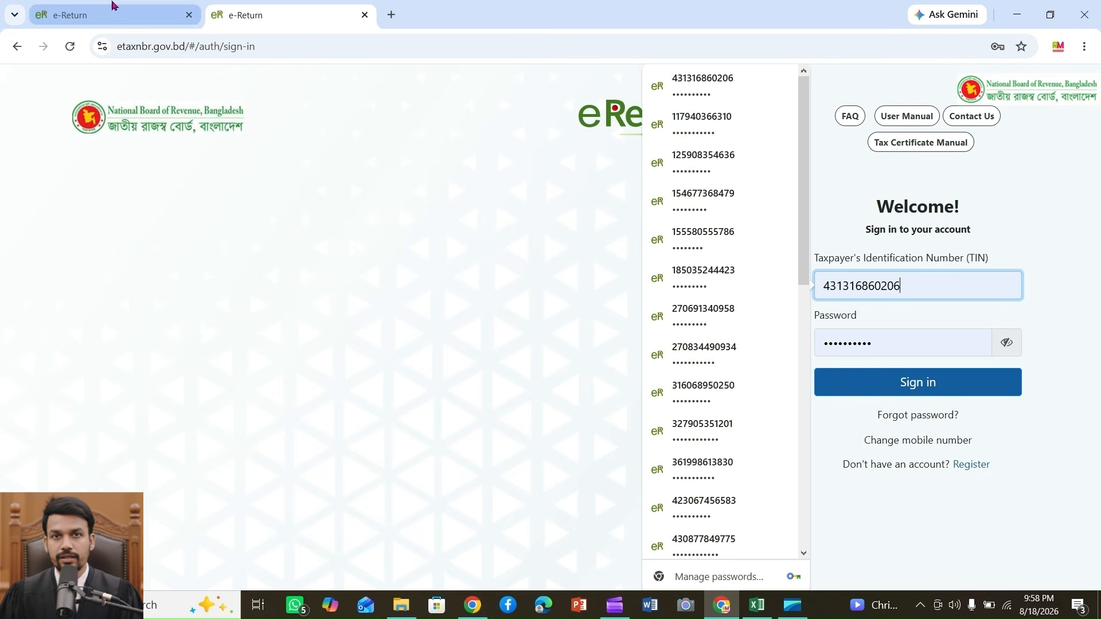
left_click(112, 10)
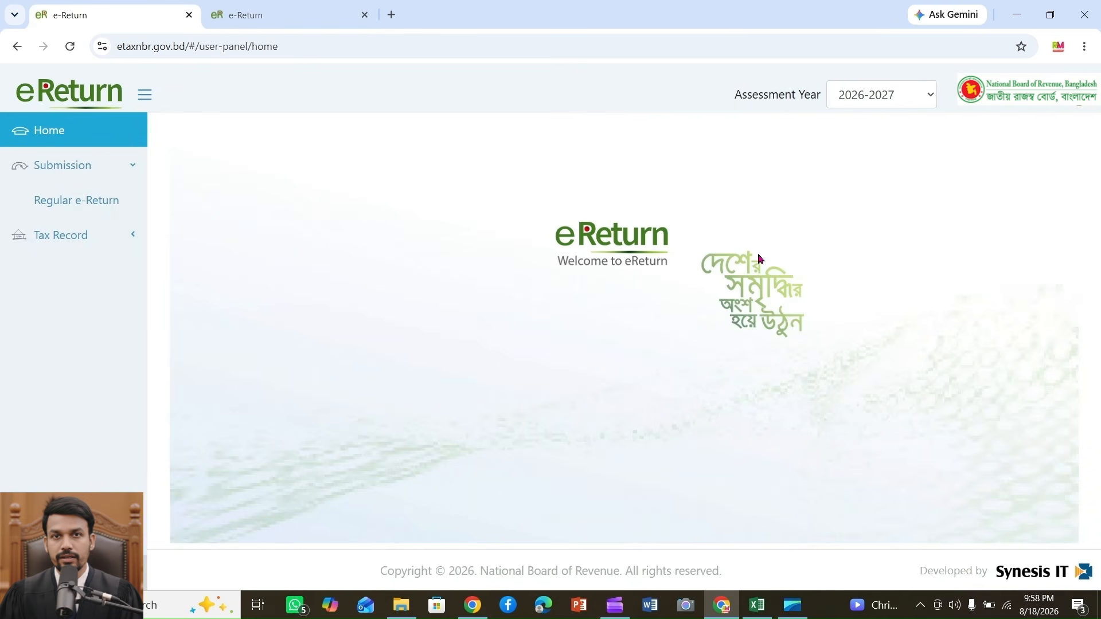
left_click(365, 15)
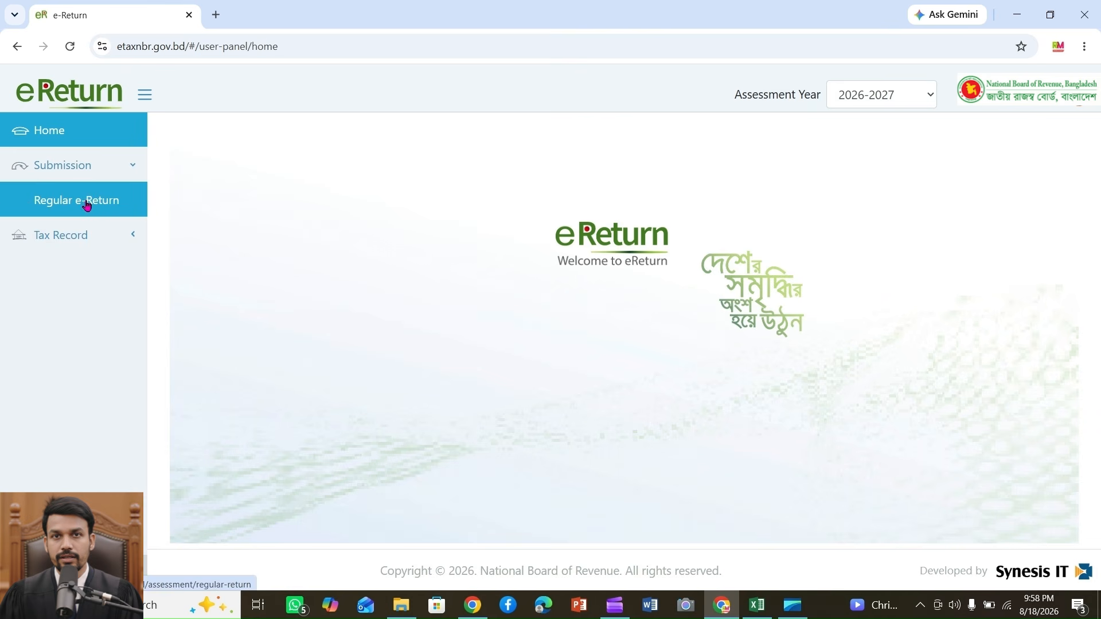
Step: Open the Regular e-Return form for assessment year 2026-2027
left_click(94, 239)
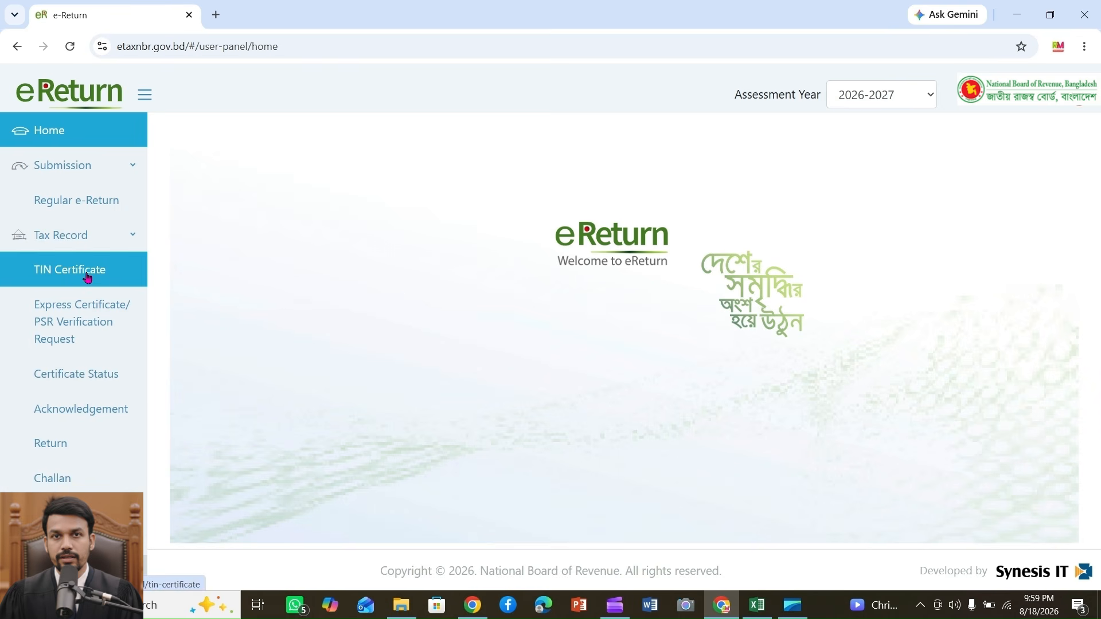
left_click(65, 206)
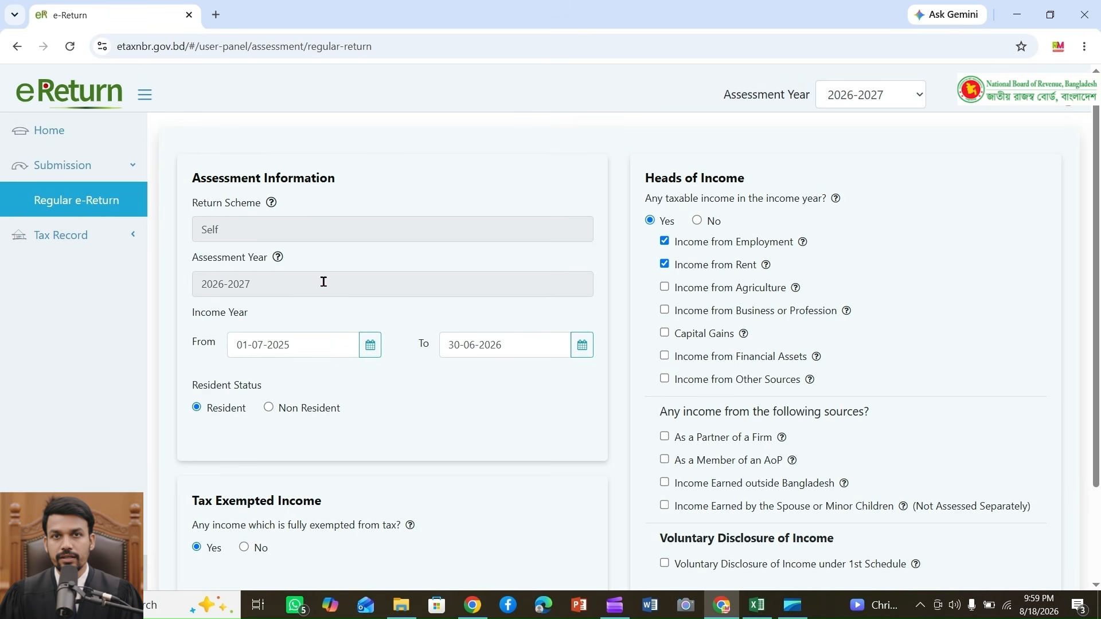
left_click(284, 285)
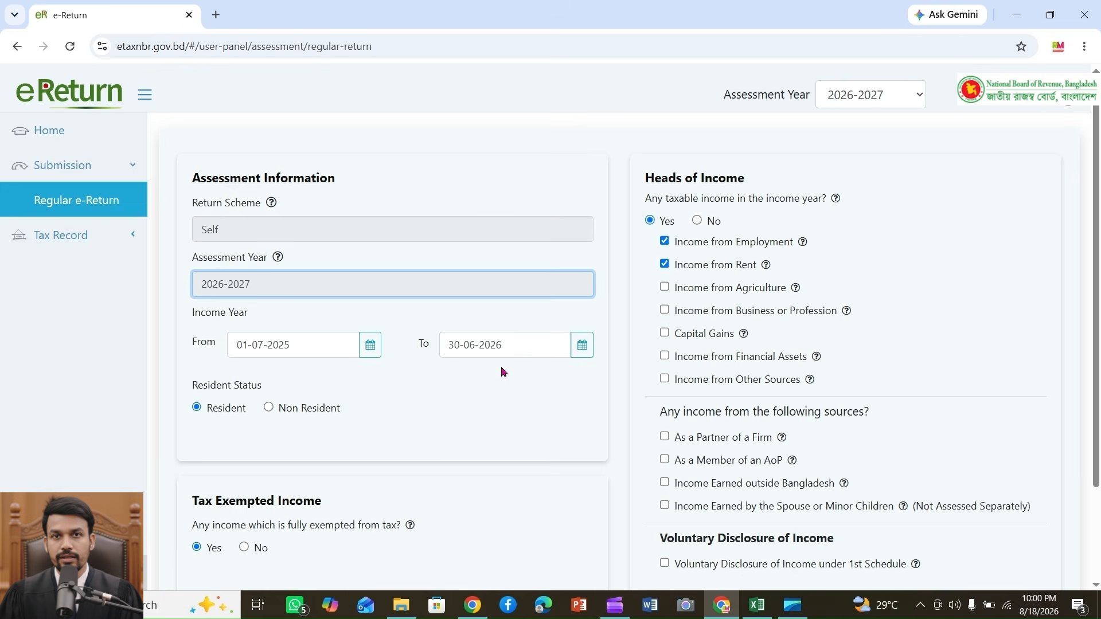
Step: Review the assessment information, heads of income and tax exempted income sections, then continue to additional information
scroll(503, 372, "down", 1)
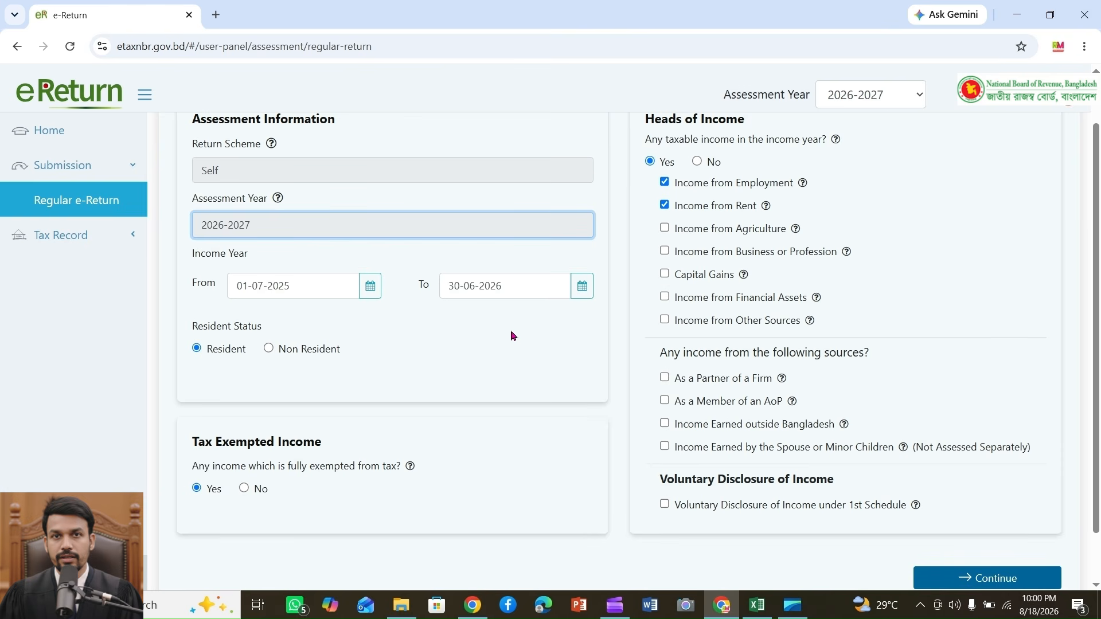
scroll(403, 286, "down", 1)
scroll(528, 318, "up", 1)
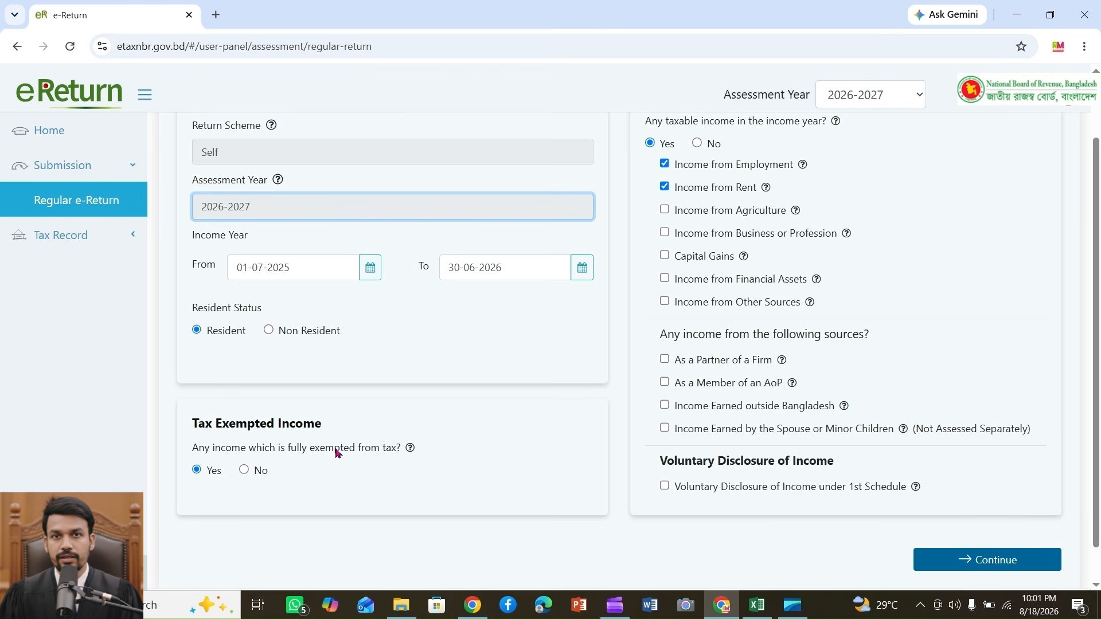
scroll(533, 451, "up", 1)
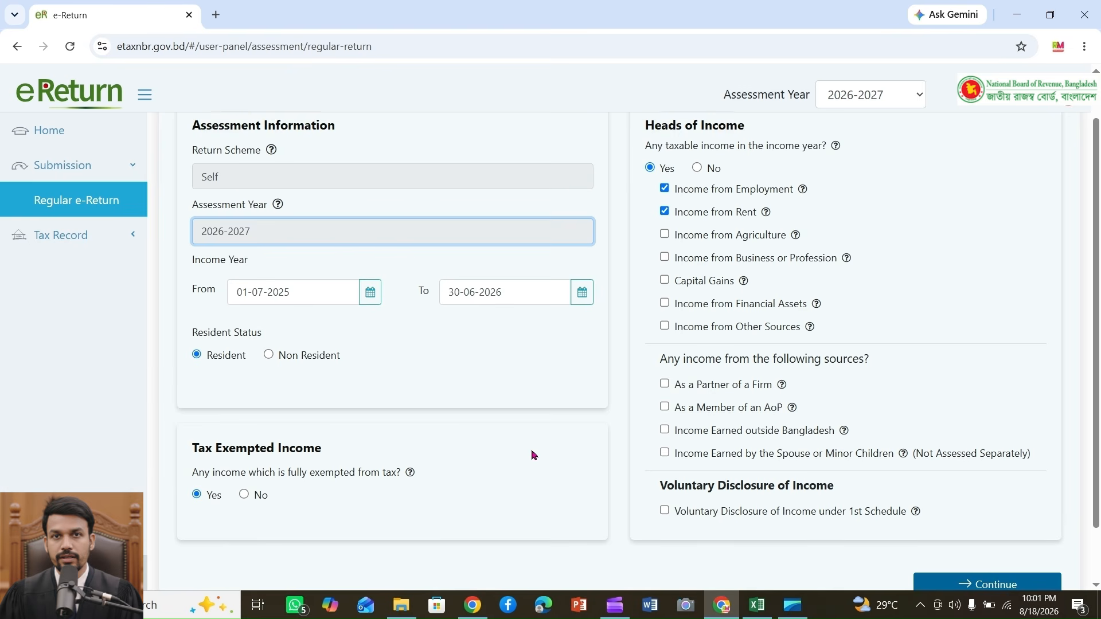
scroll(885, 332, "up", 1)
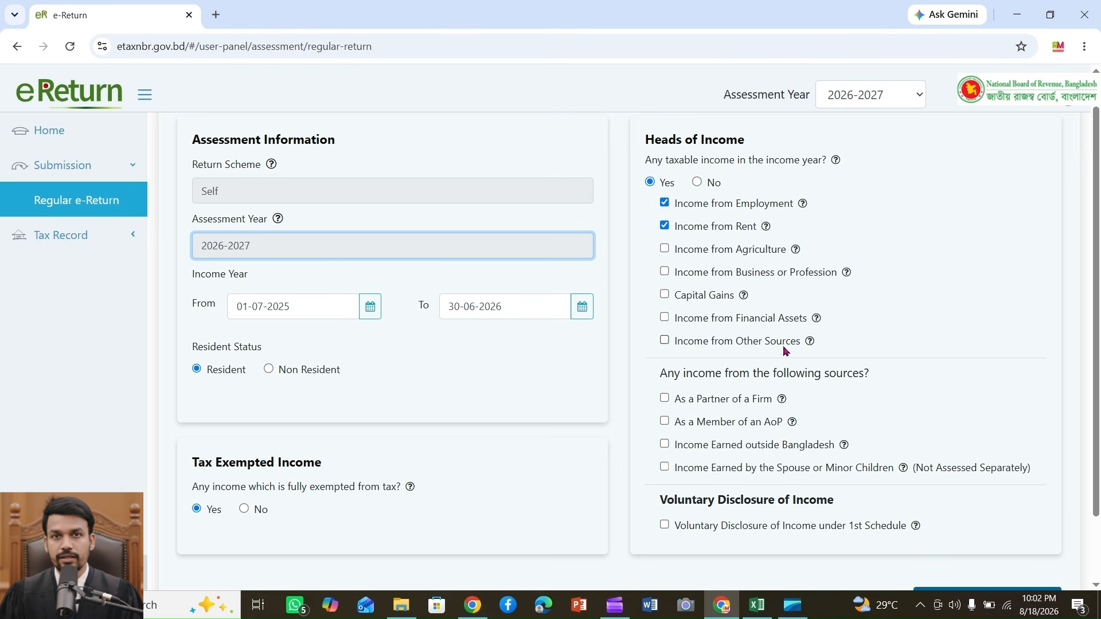
mouse_move(811, 349)
scroll(963, 355, "down", 2)
left_click(975, 523)
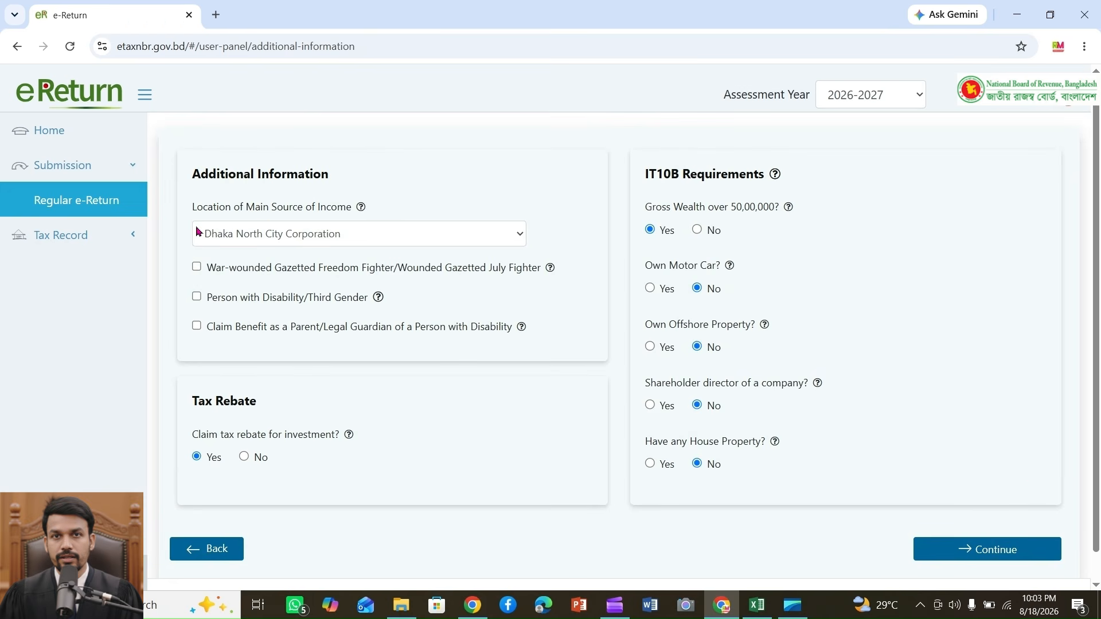
Step: Answer No to gross wealth over 50,00,000 in the IT10B requirements
left_click(503, 239)
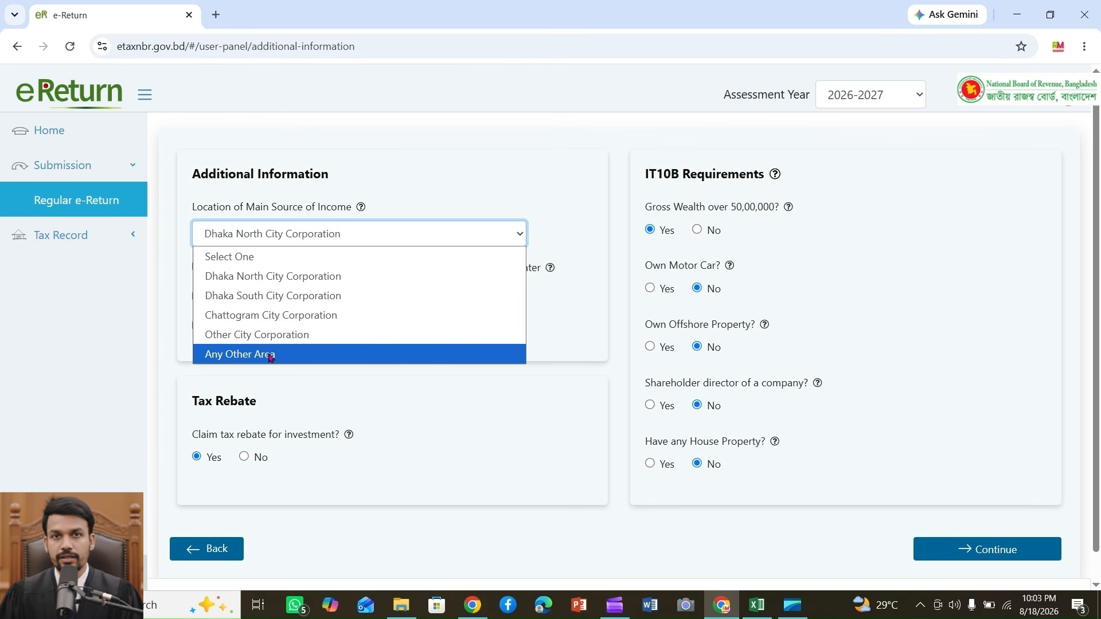
left_click(525, 423)
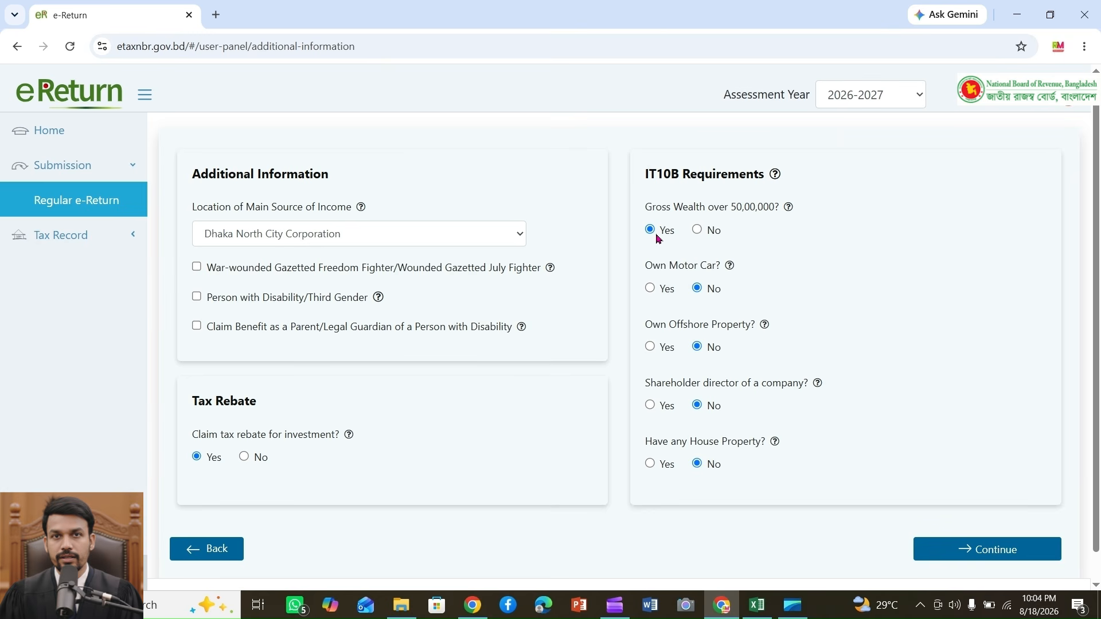
left_click(698, 231)
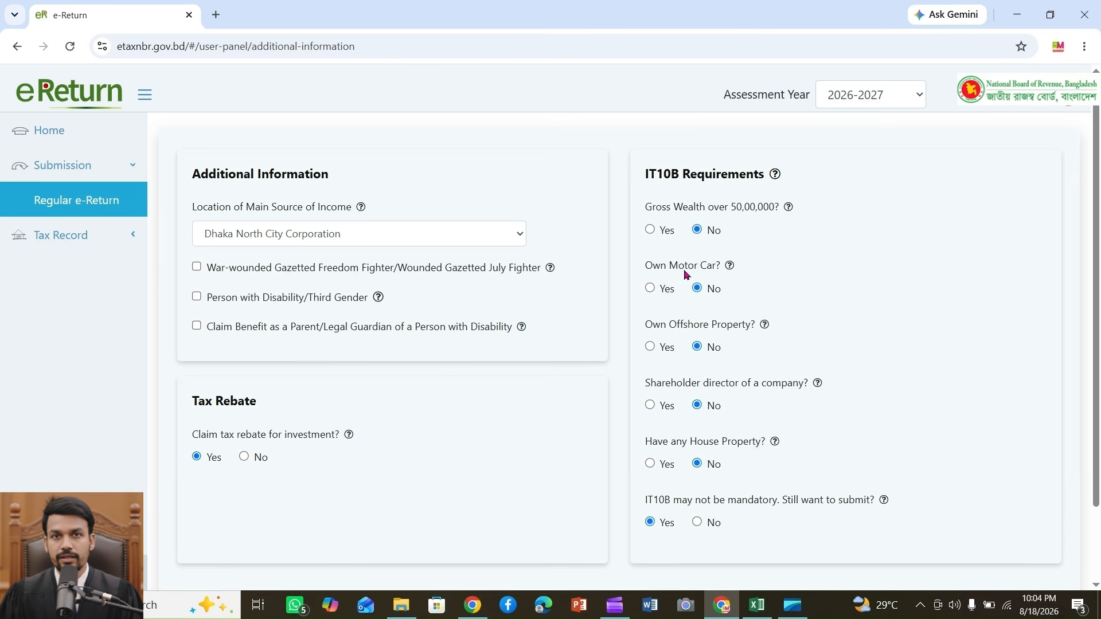
scroll(717, 270, "down", 1)
scroll(740, 264, "down", 1)
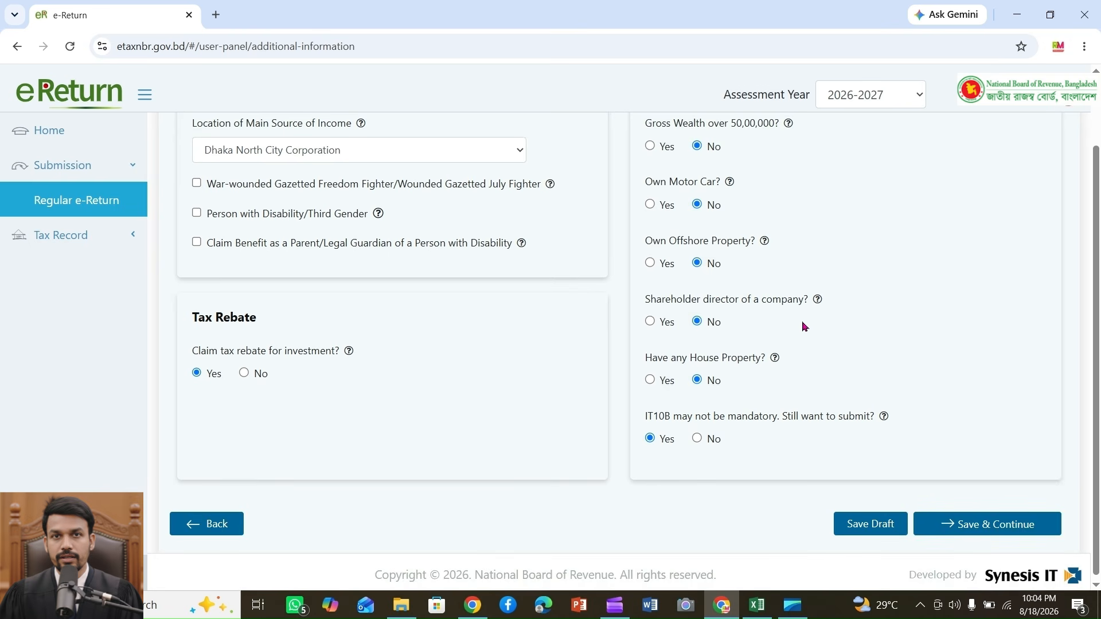
scroll(834, 313, "down", 1)
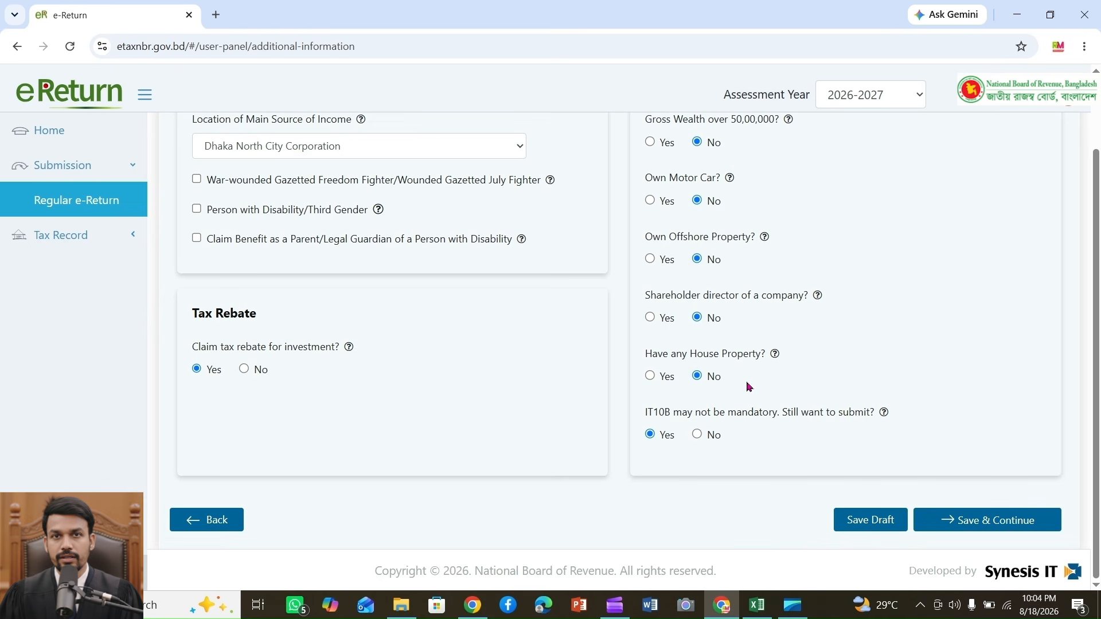
left_click(650, 376)
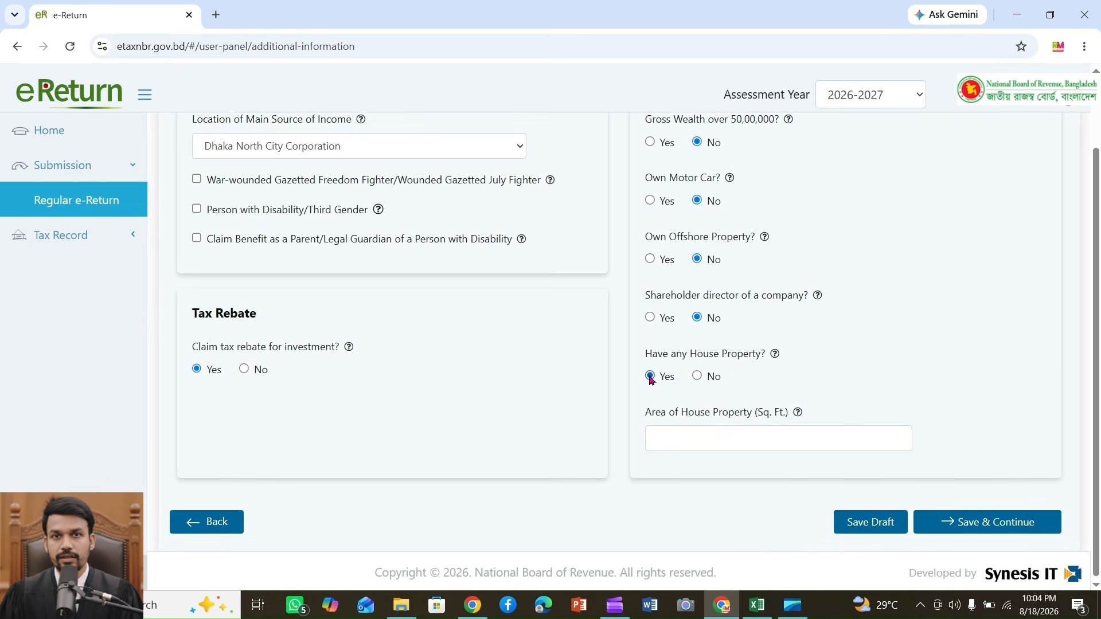
left_click(710, 432)
left_click(935, 342)
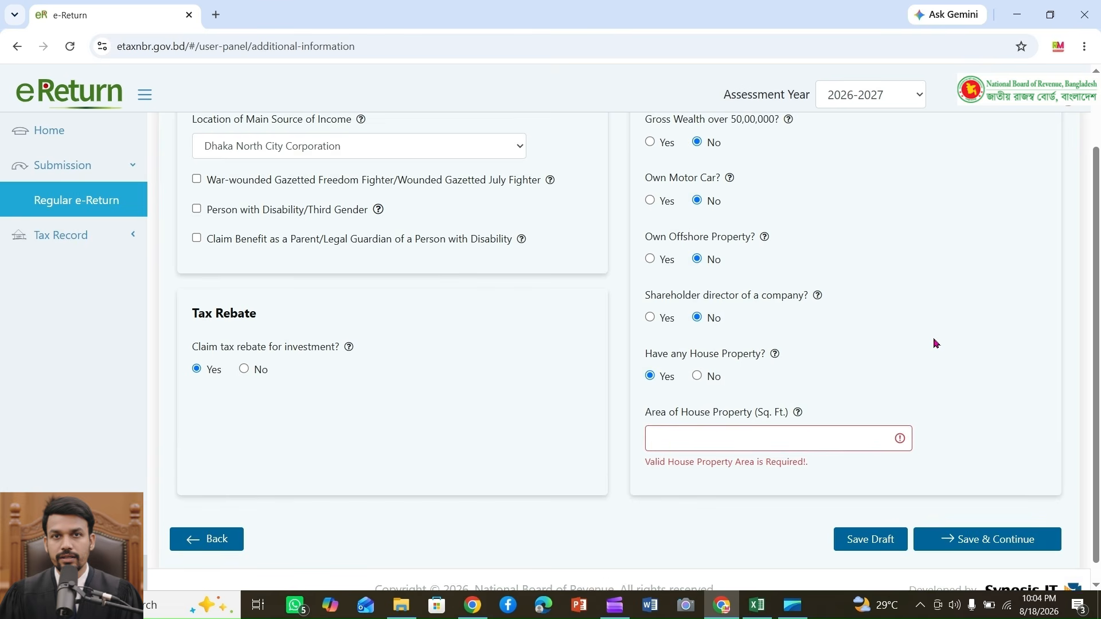
left_click(676, 432)
left_click(875, 370)
left_click(697, 376)
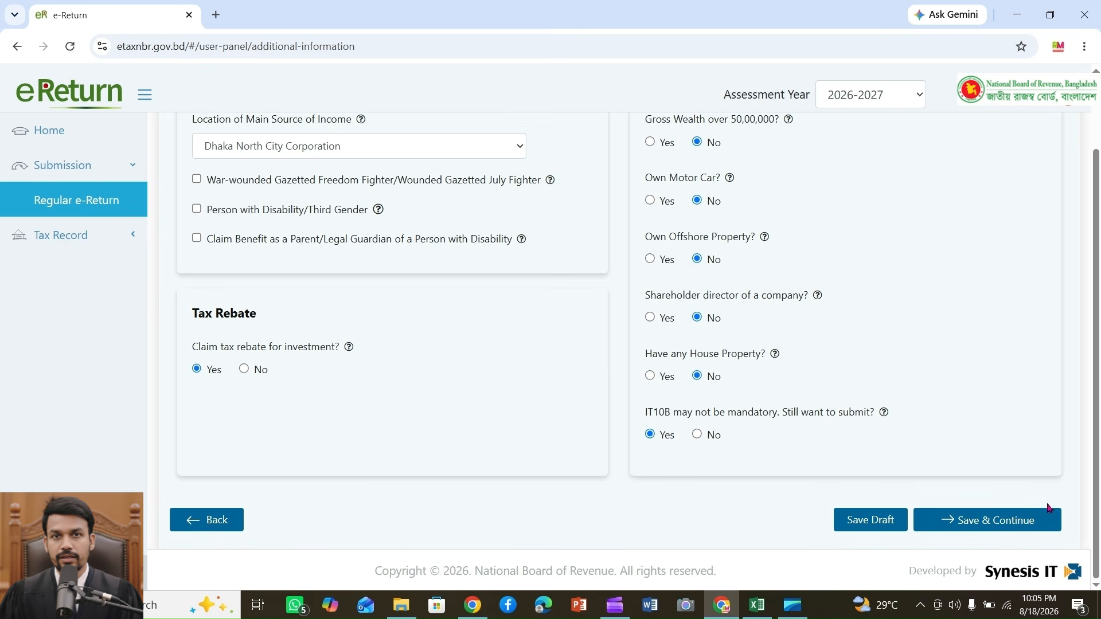
Step: Save the additional information and browse the income from rent and tax exempted income tabs before returning to employment
left_click(994, 524)
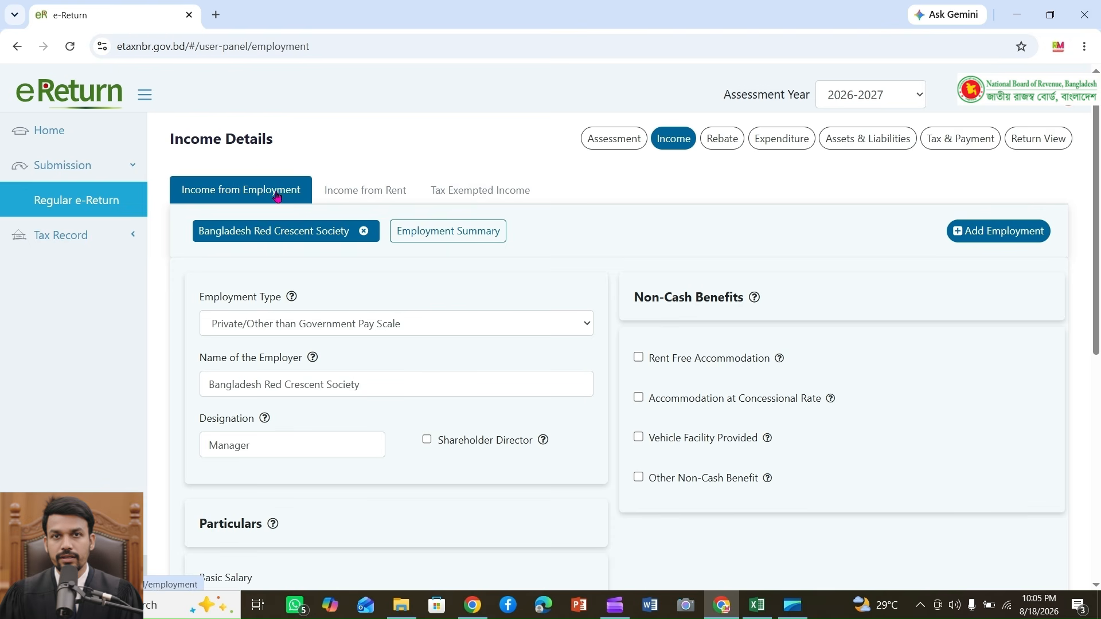
left_click(344, 192)
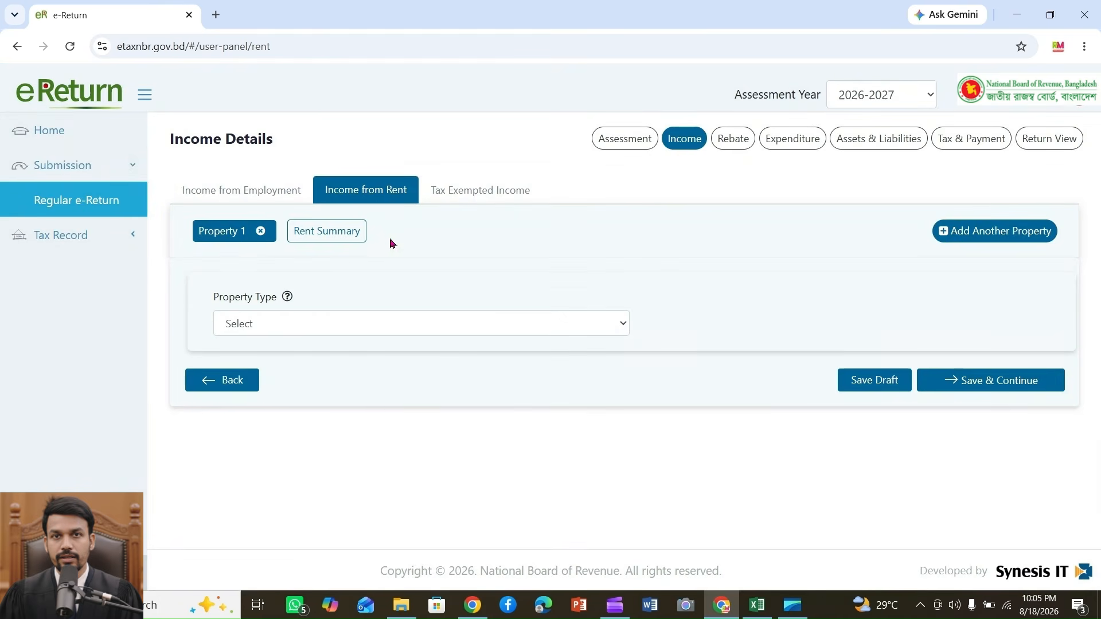
left_click(473, 193)
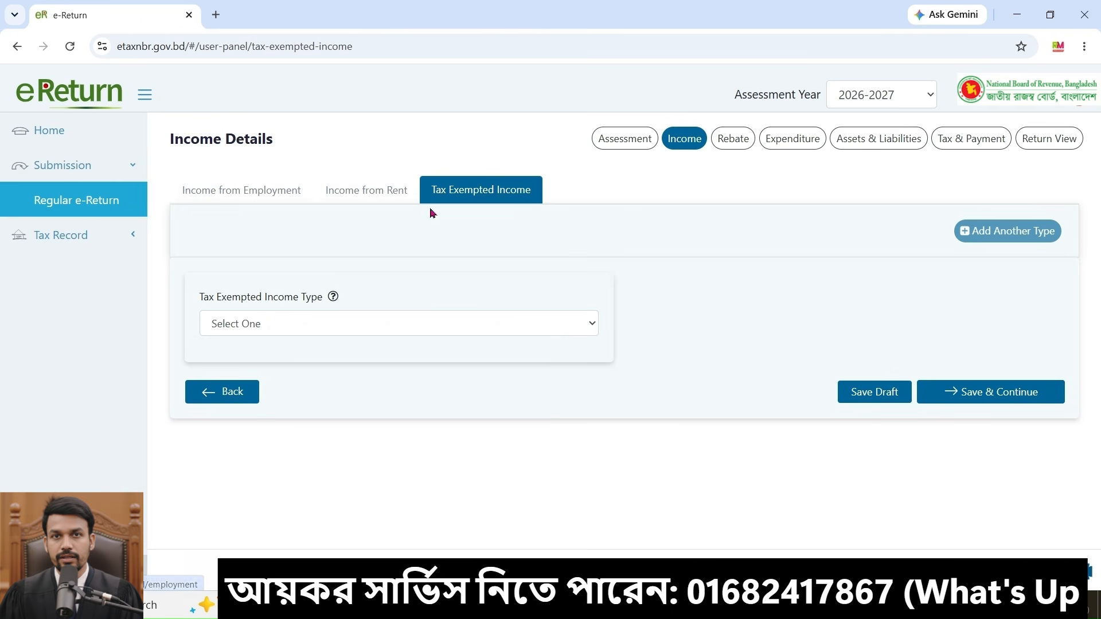
left_click(246, 190)
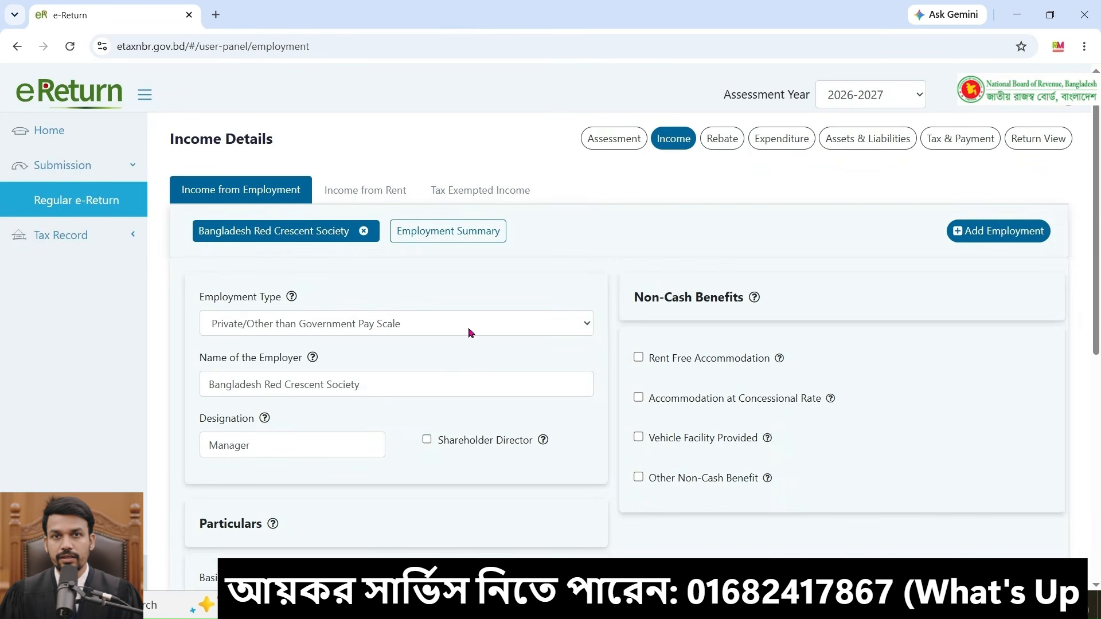
Step: Review the employment type, employer name, designation and basic salary in the employment income details
left_click(473, 329)
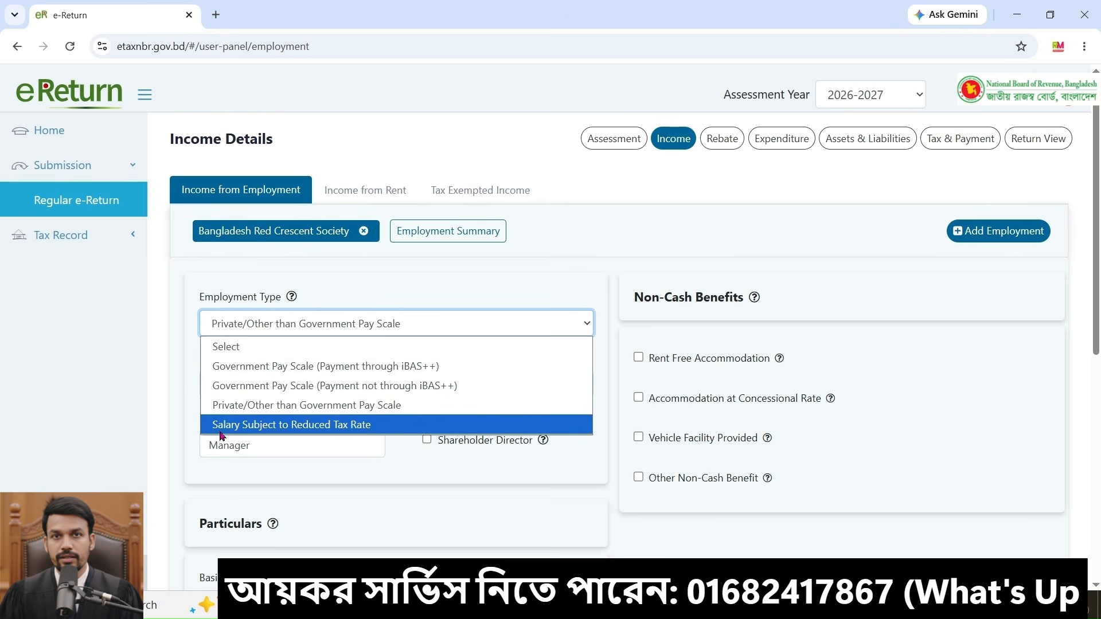
left_click(354, 405)
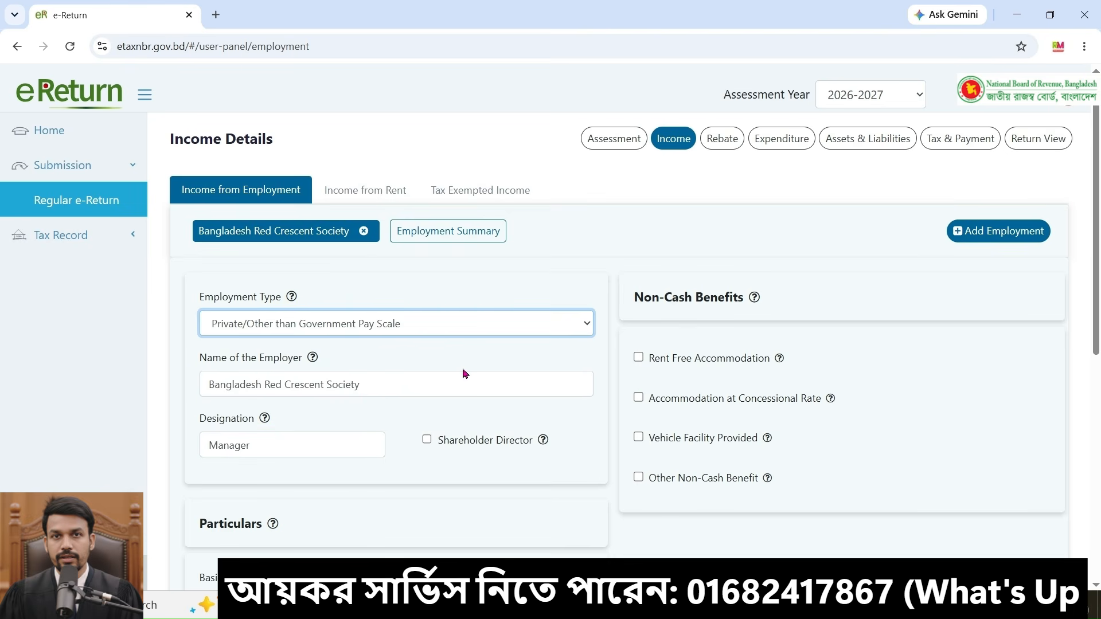
scroll(335, 383, "down", 1)
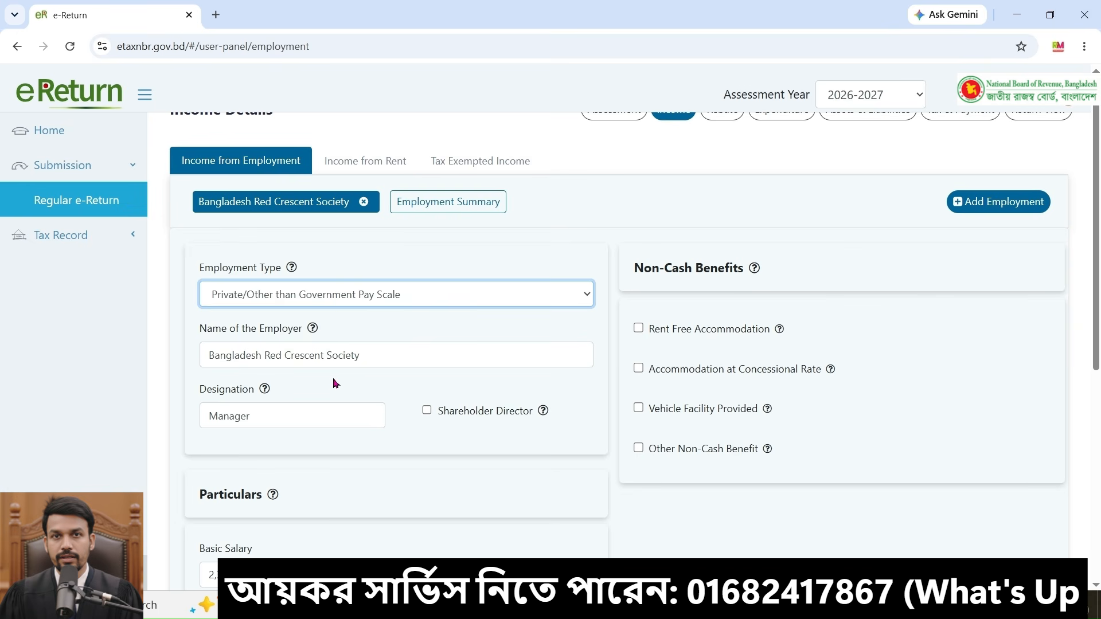
left_click(317, 410)
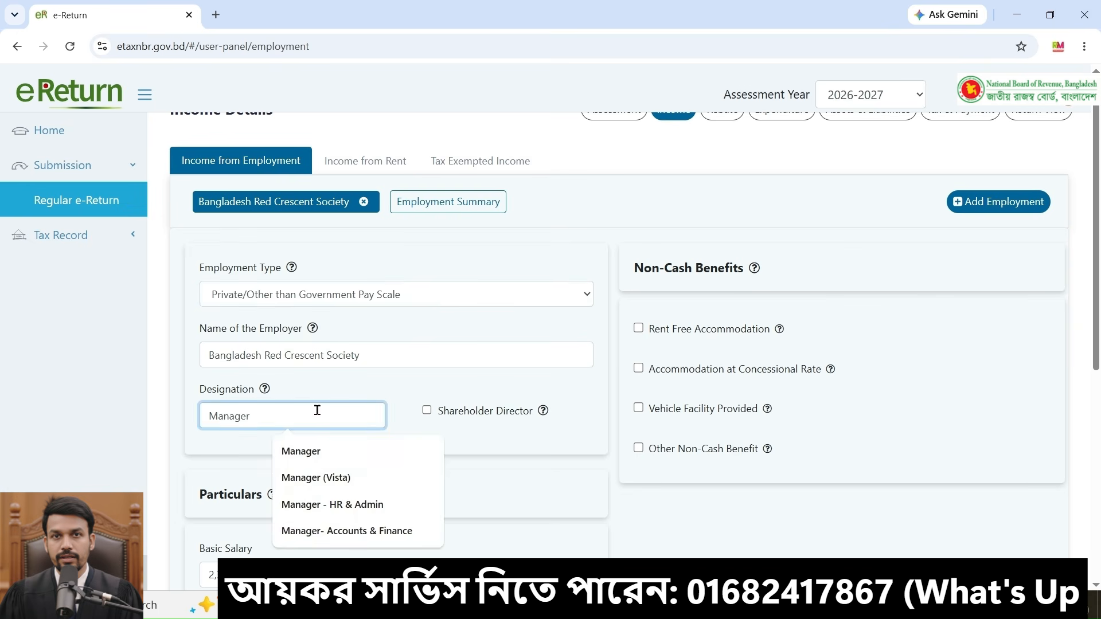
scroll(567, 430, "down", 2)
left_click(561, 427)
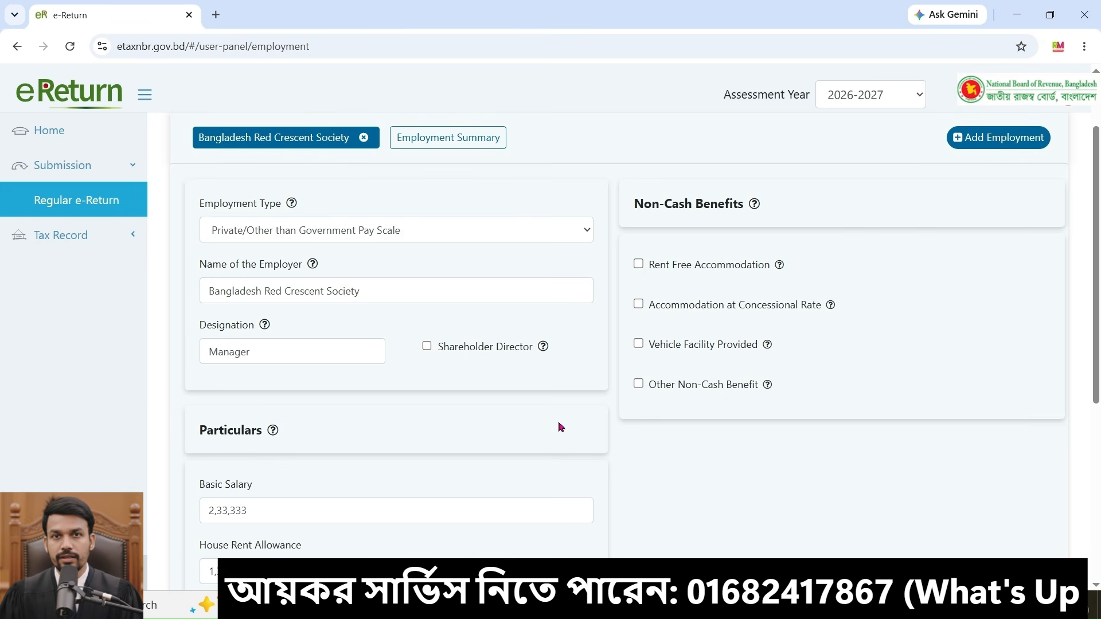
scroll(561, 427, "down", 2)
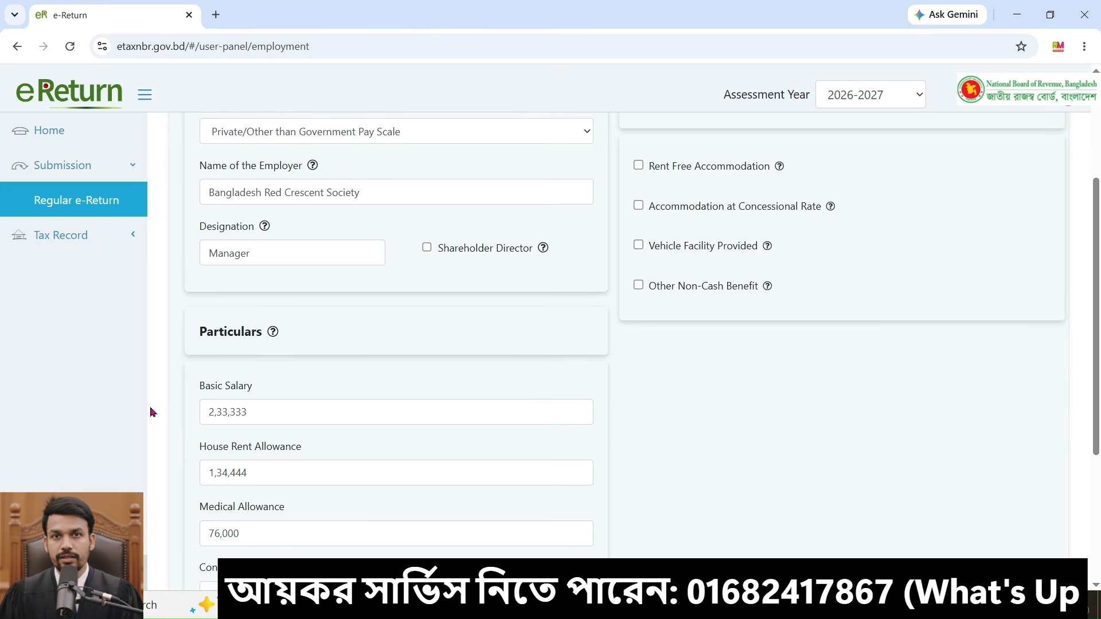
left_click(340, 407)
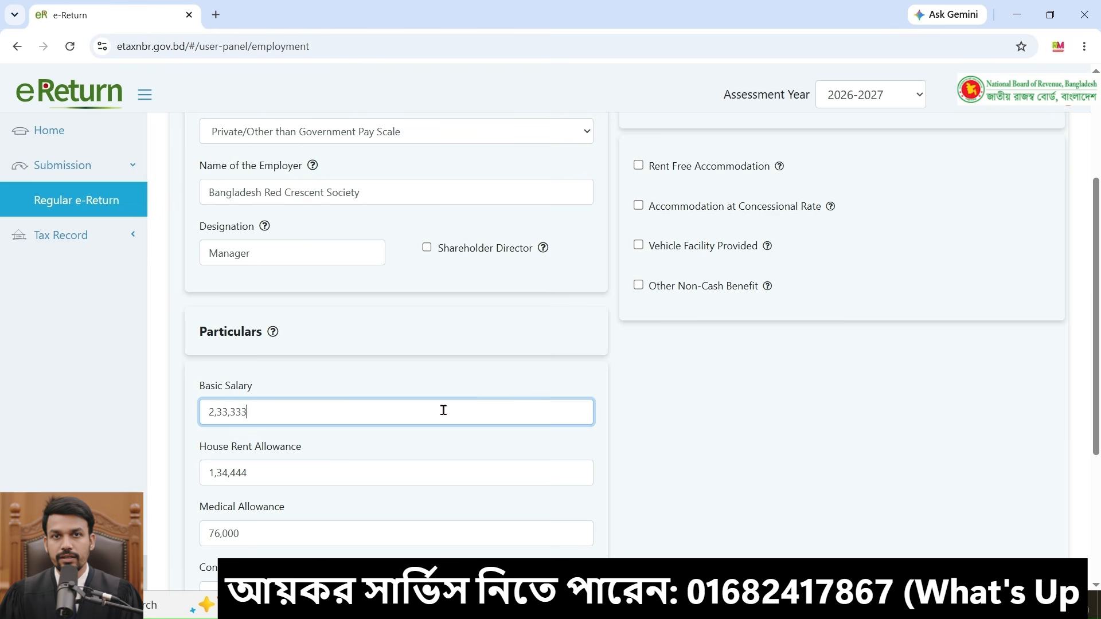
Step: Browse the list of additional salary items under Add More in the employment particulars without adding any
scroll(723, 390, "down", 1)
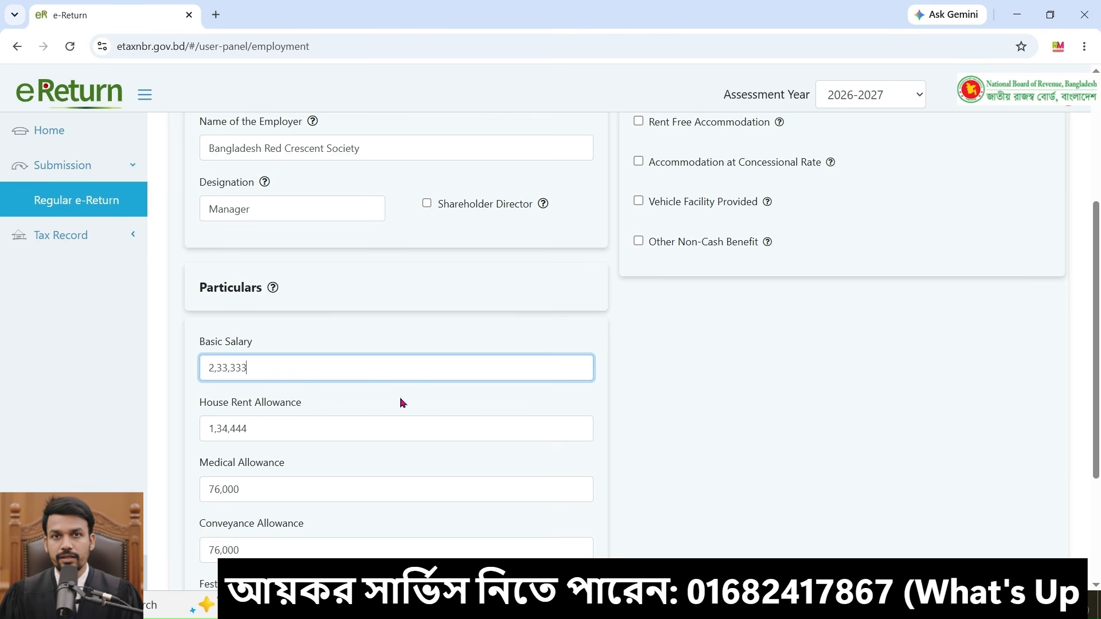
scroll(311, 482, "down", 1)
scroll(459, 464, "down", 1)
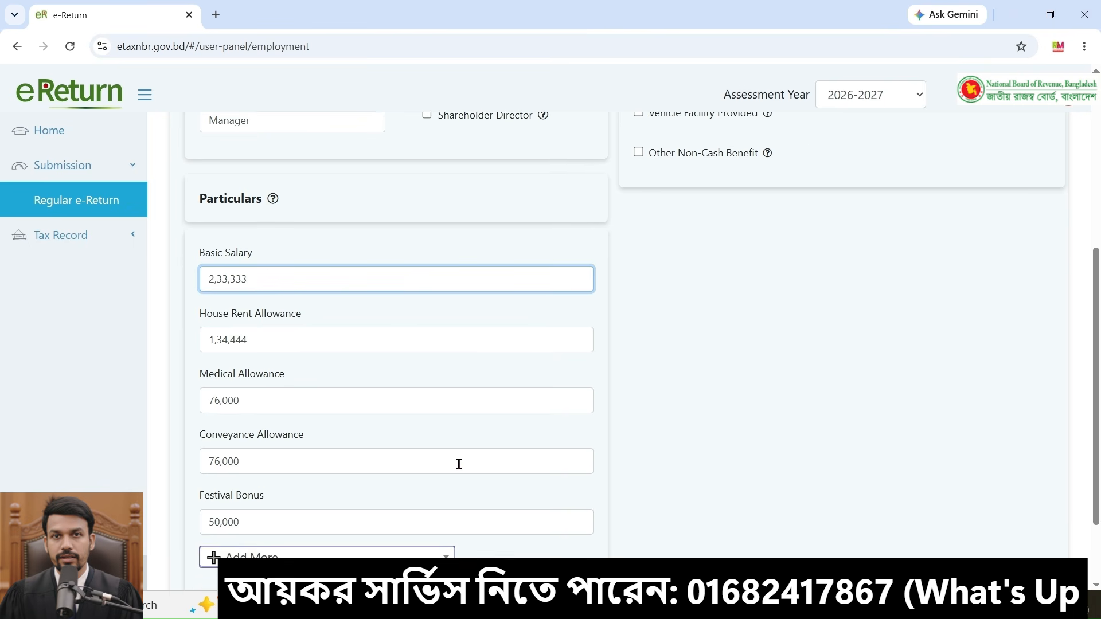
scroll(459, 464, "down", 1)
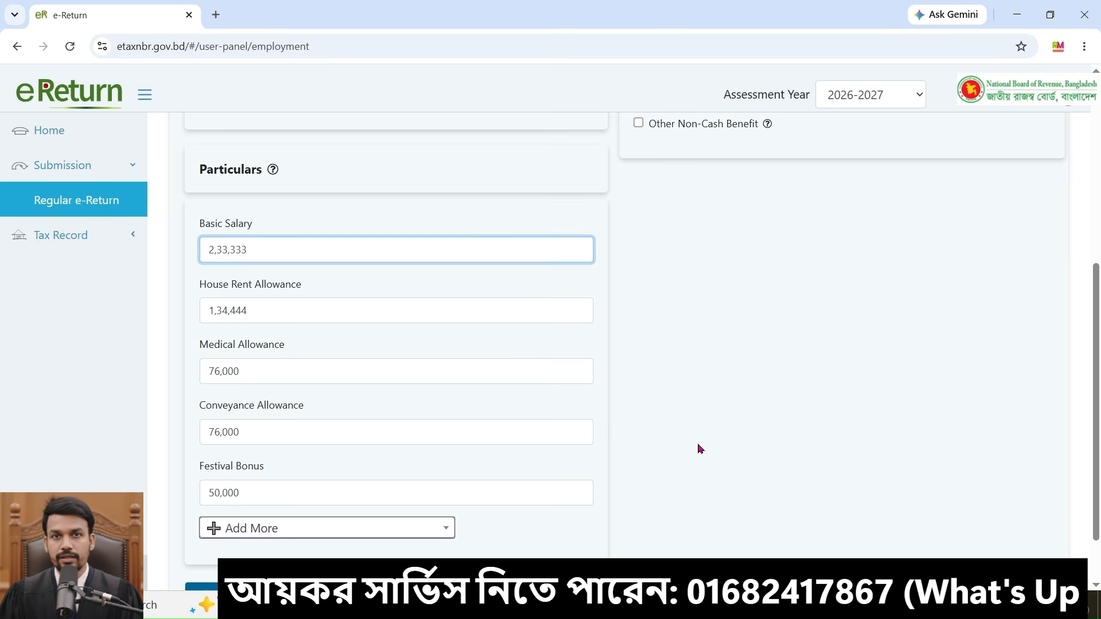
left_click(389, 532)
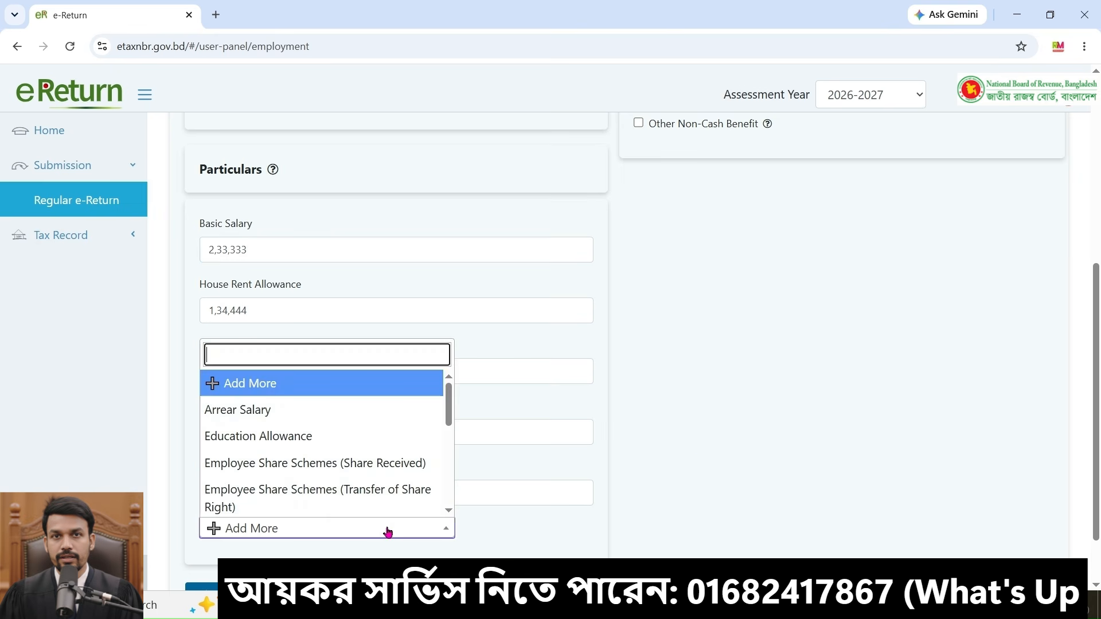
scroll(404, 455, "down", 4)
scroll(405, 456, "up", 5)
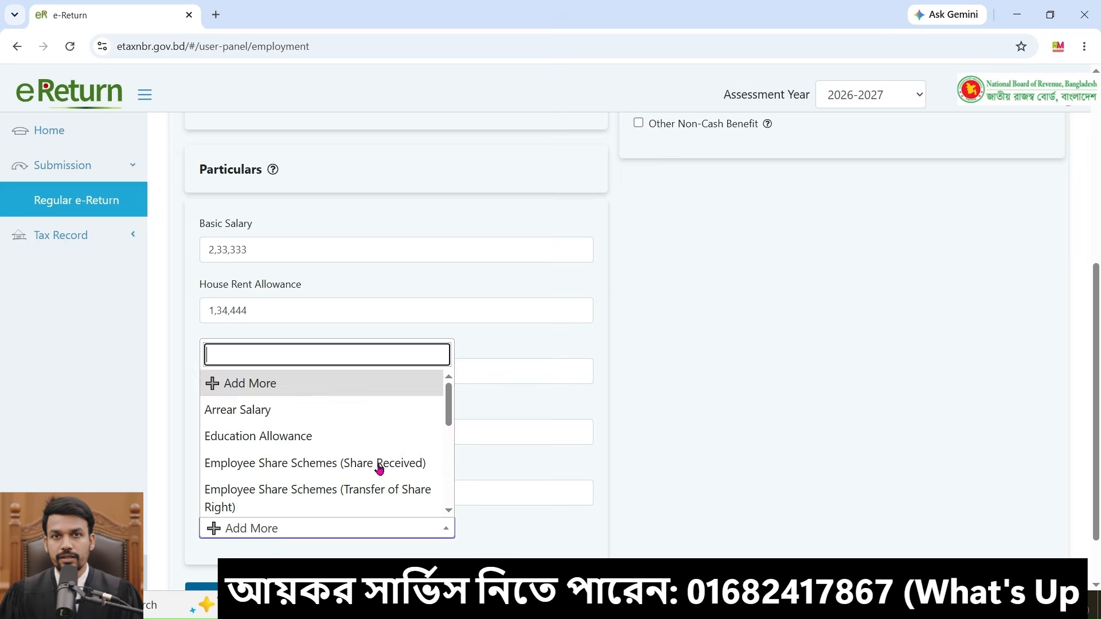
scroll(379, 464, "down", 2)
scroll(396, 467, "up", 2)
left_click(714, 451)
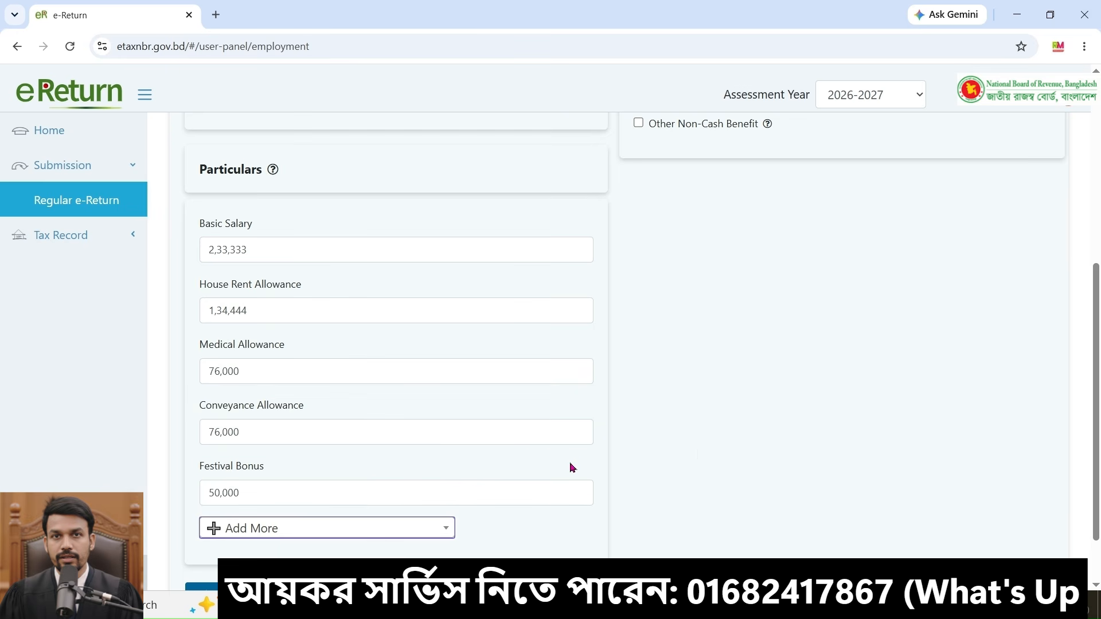
scroll(662, 400, "up", 3)
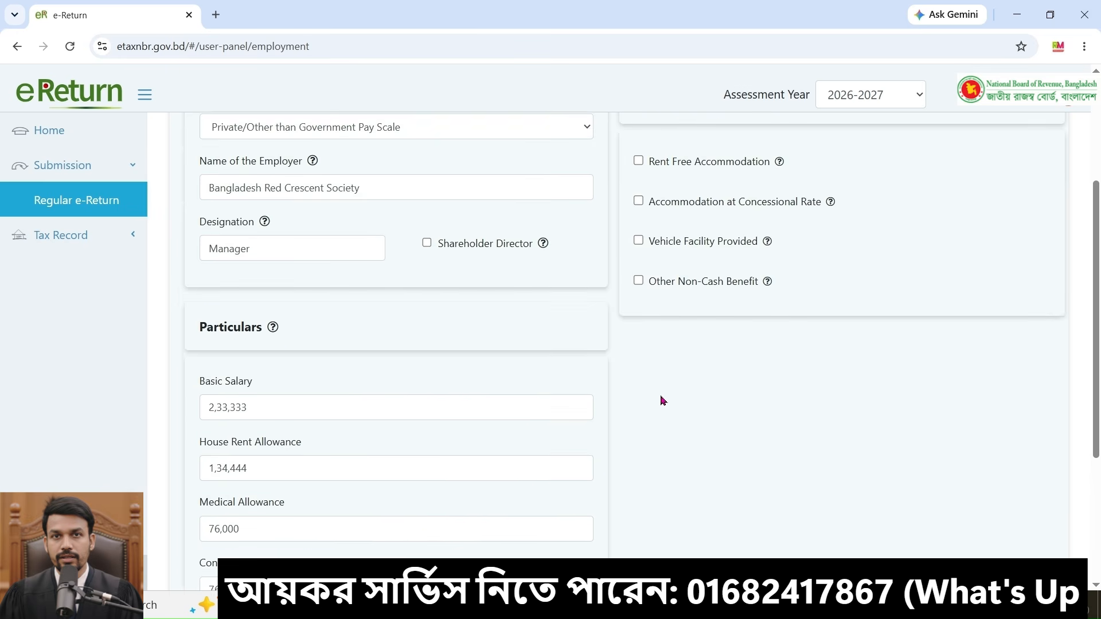
scroll(662, 400, "down", 4)
left_click(963, 523)
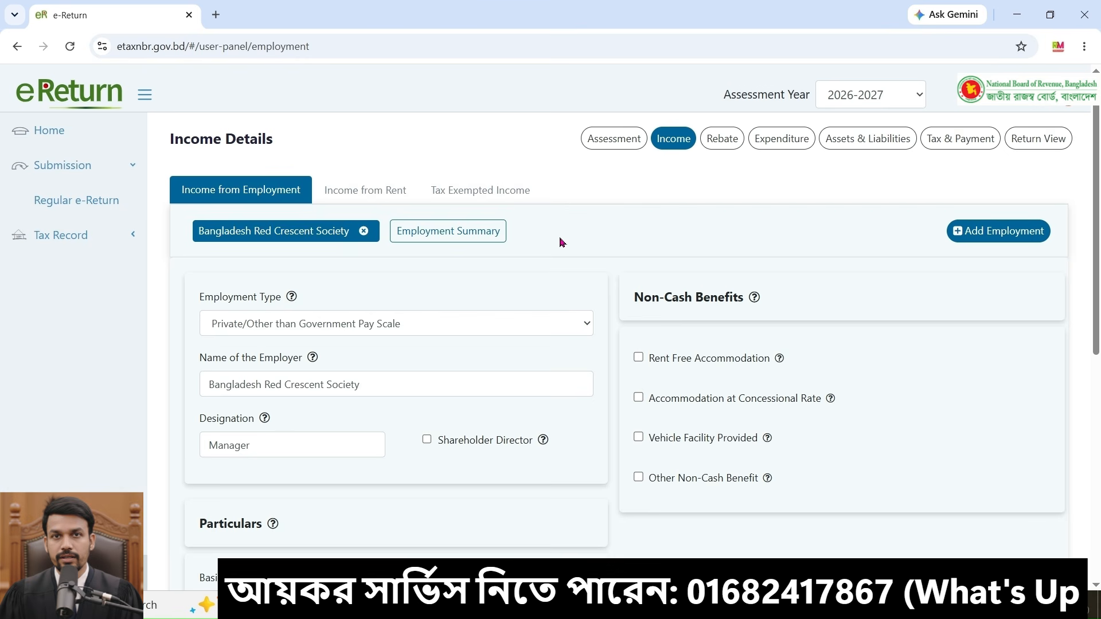
Step: Open the employment summary and review the total, tax exempted and taxable amounts
left_click(469, 234)
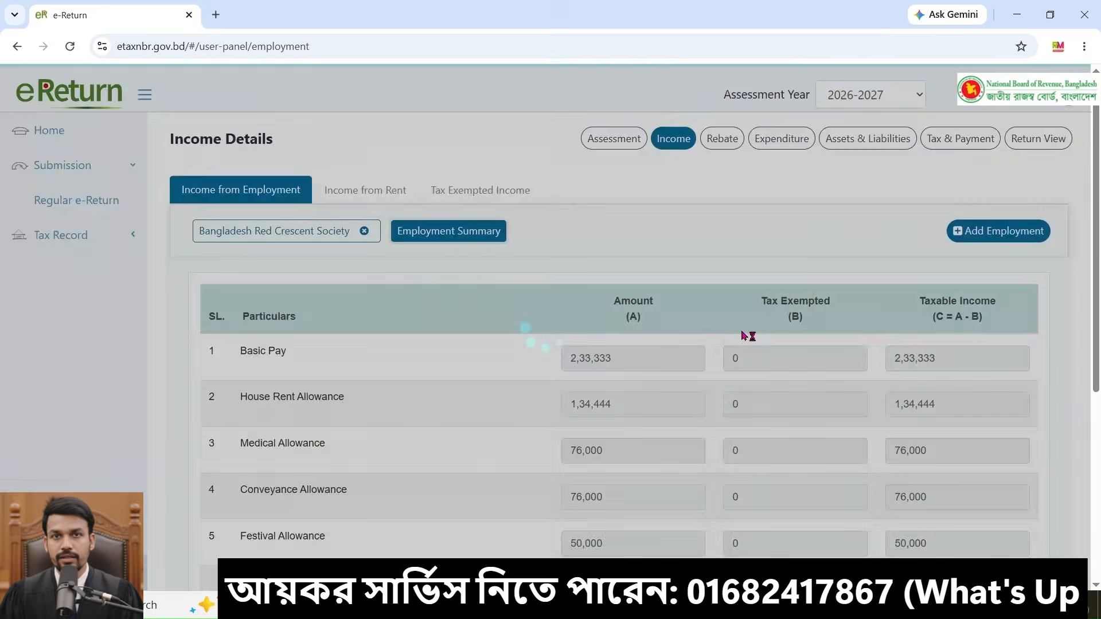
scroll(757, 424, "down", 3)
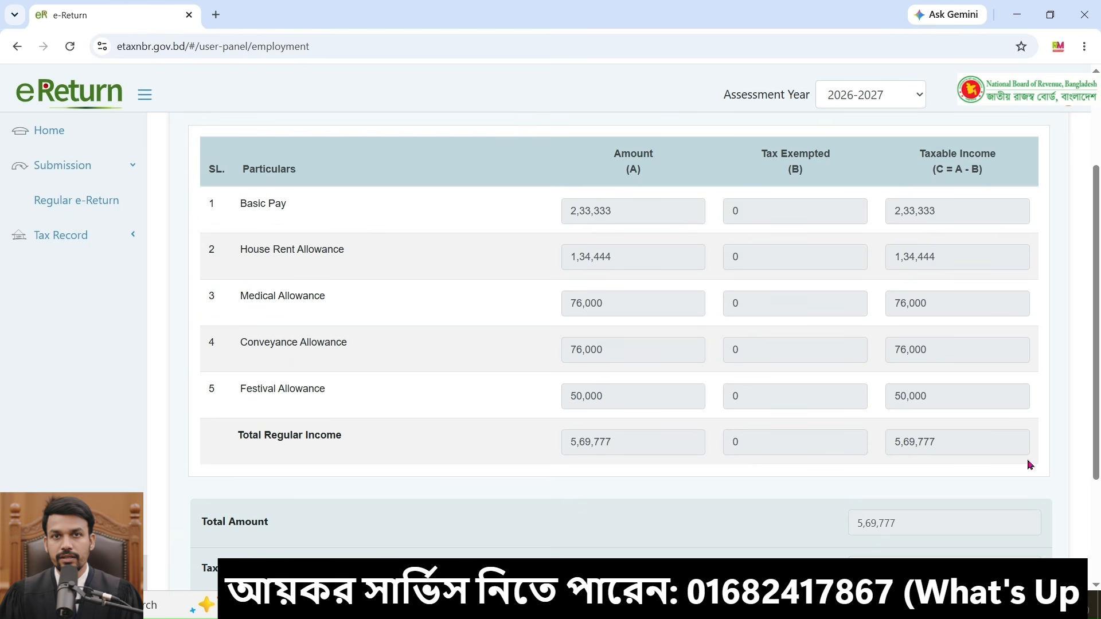
scroll(1026, 465, "down", 3)
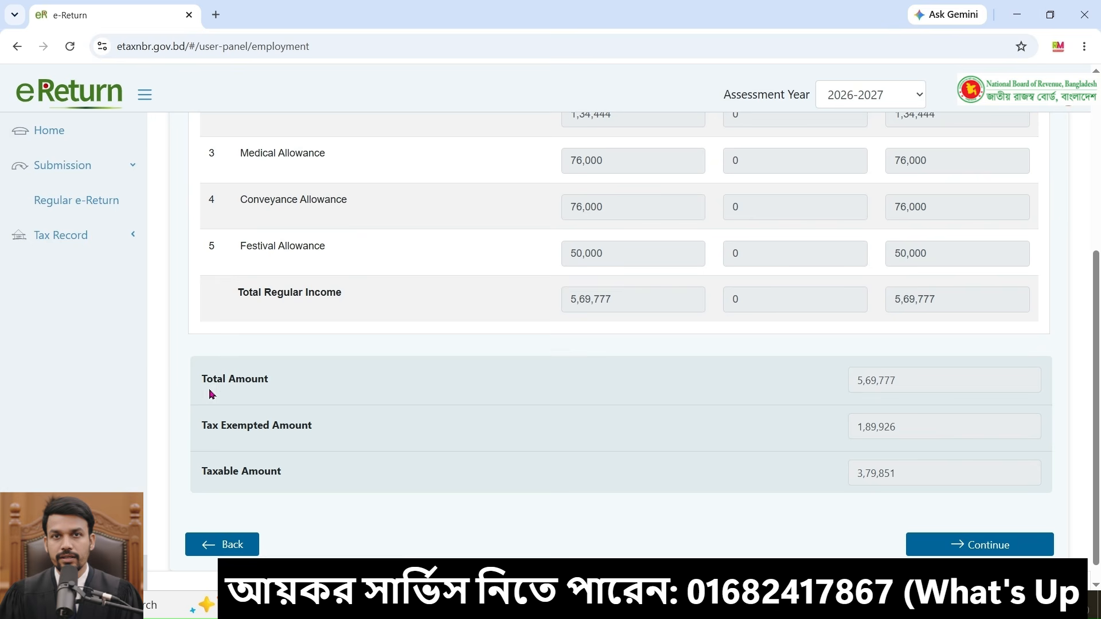
left_click(927, 381)
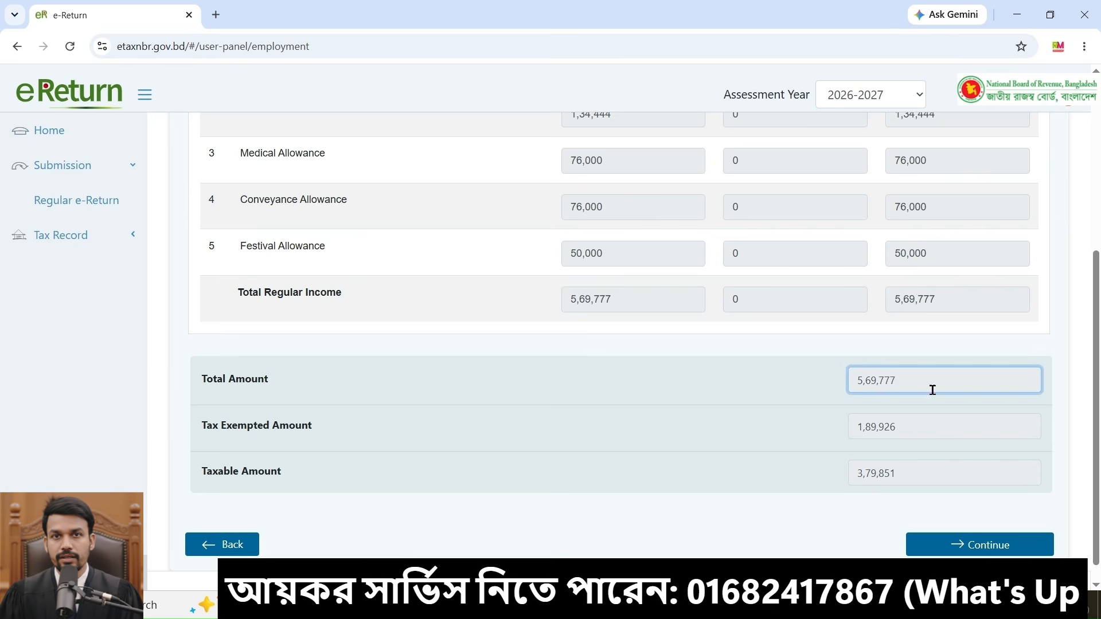
left_click(923, 428)
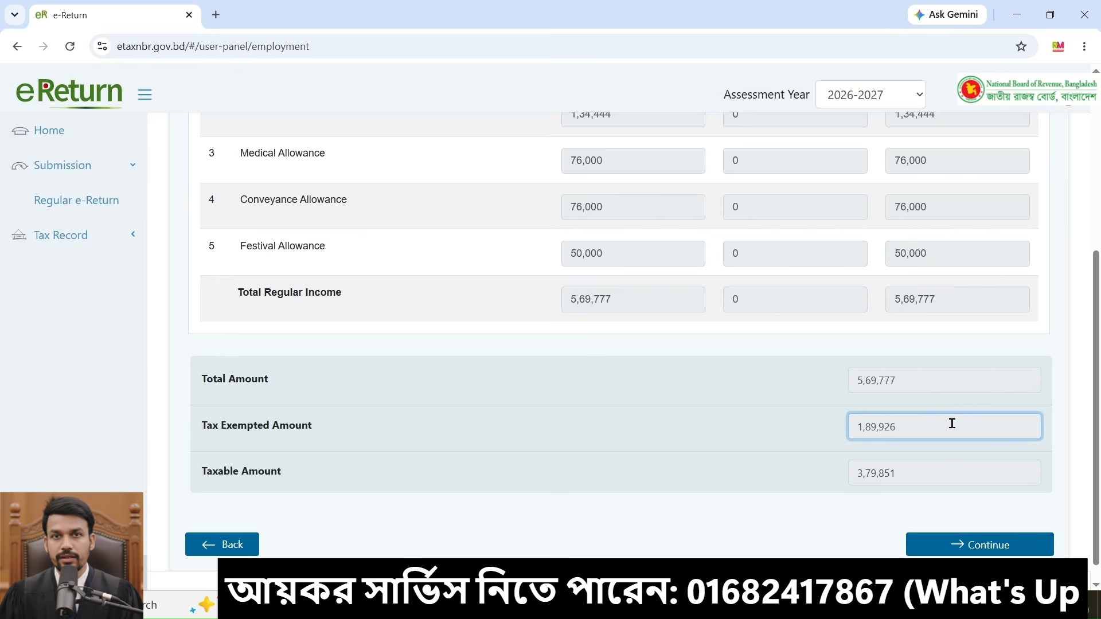
left_click(923, 476)
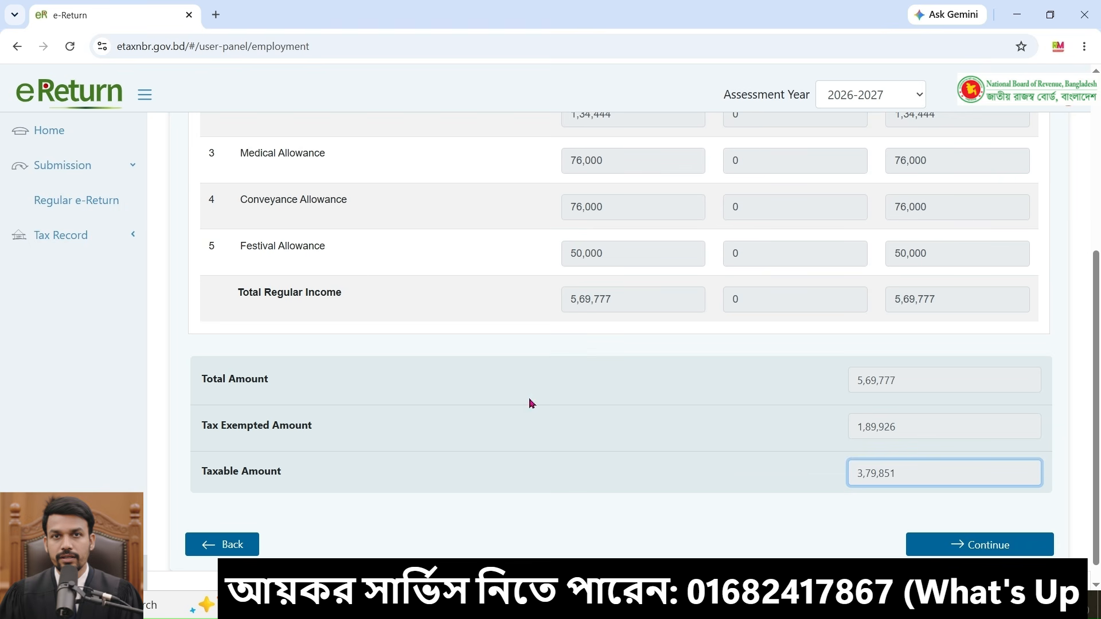
scroll(531, 404, "up", 5)
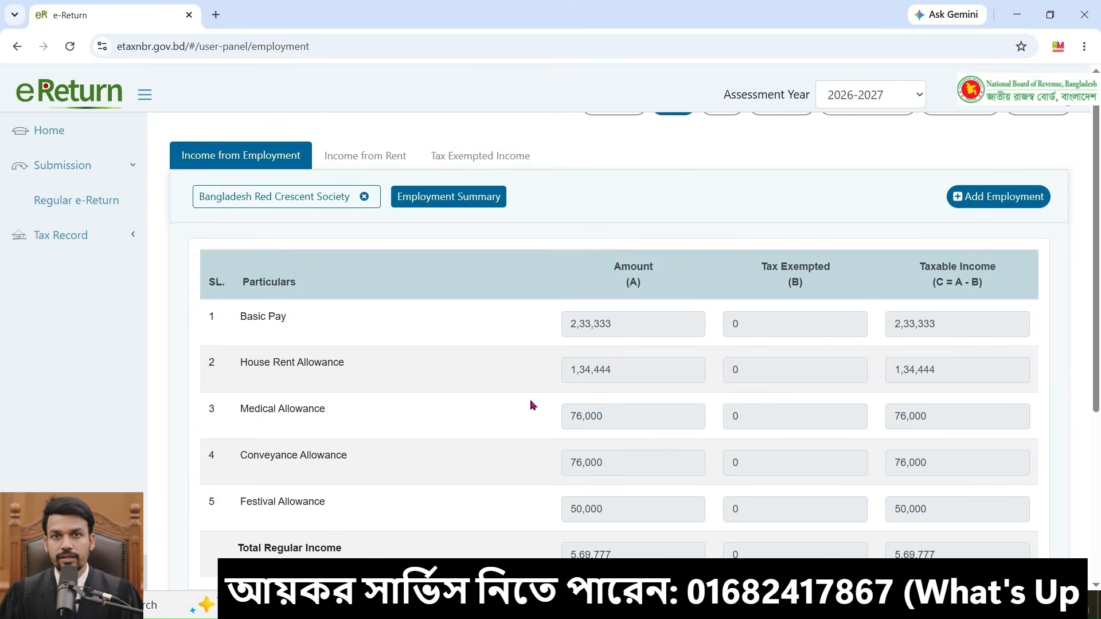
scroll(532, 405, "up", 1)
Step: Switch to the income from rent tab and set the property type to House Property
left_click(368, 191)
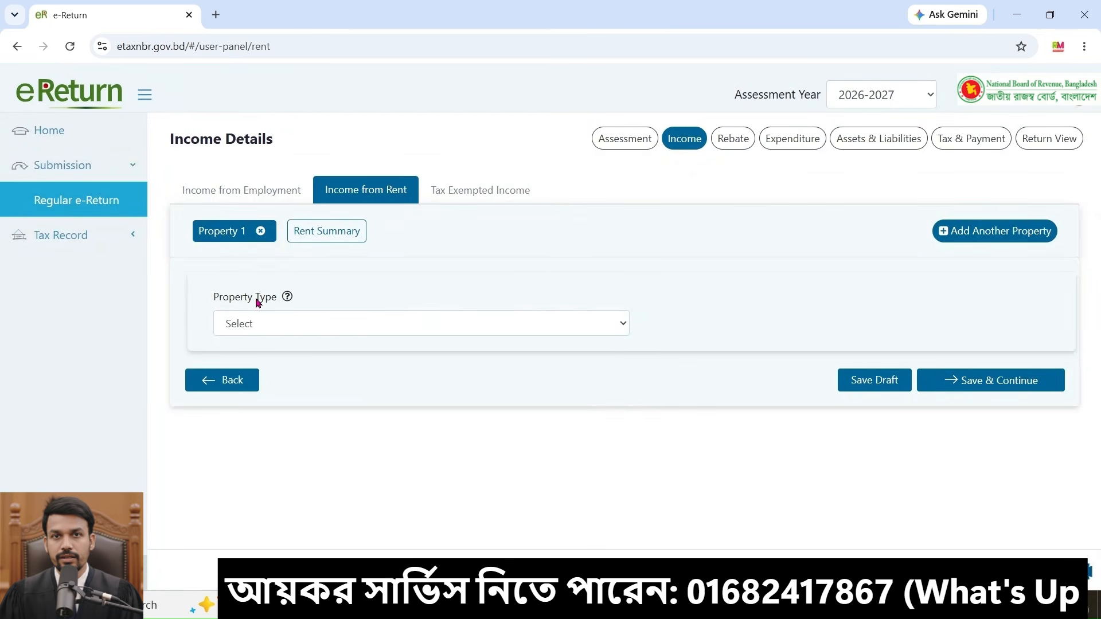
left_click(515, 316)
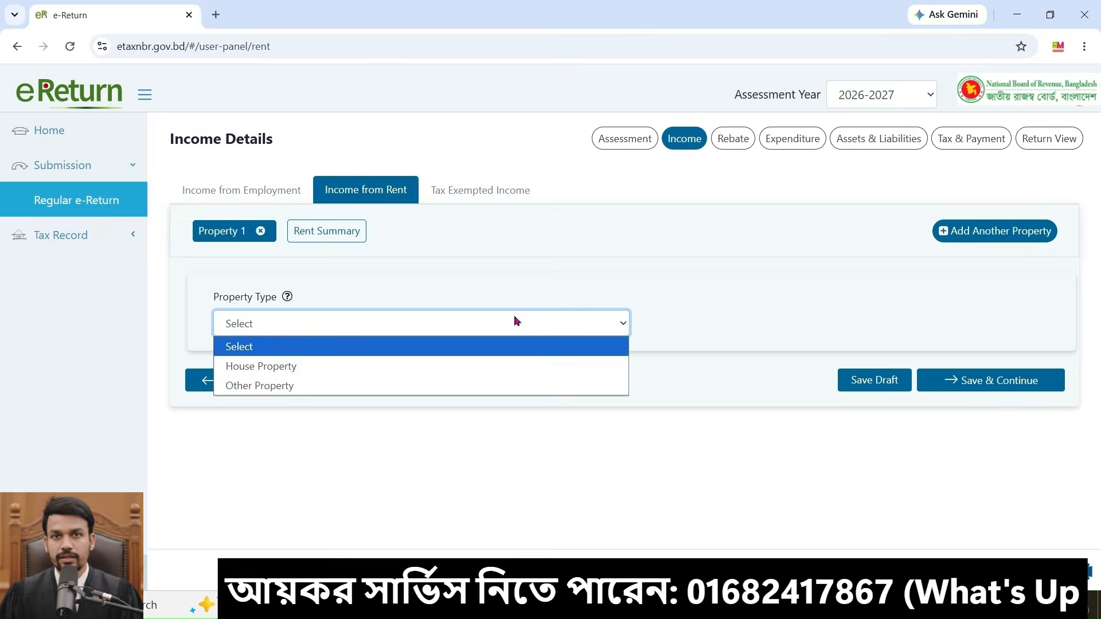
left_click(313, 367)
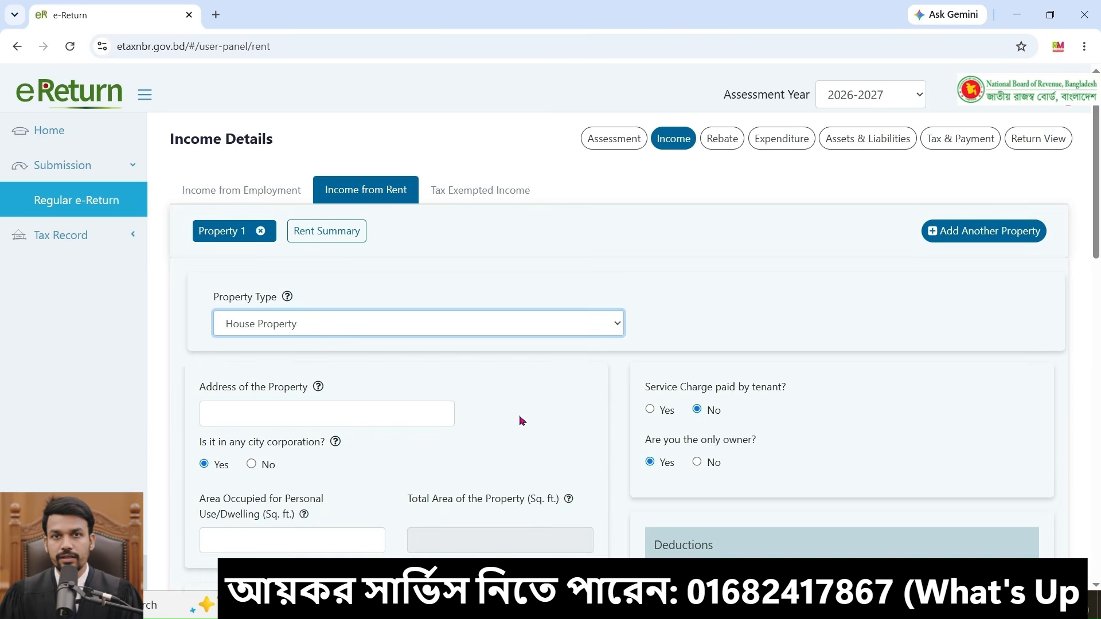
Step: Fill in the address of the property by picking the first saved address suggestion
scroll(233, 383, "down", 1)
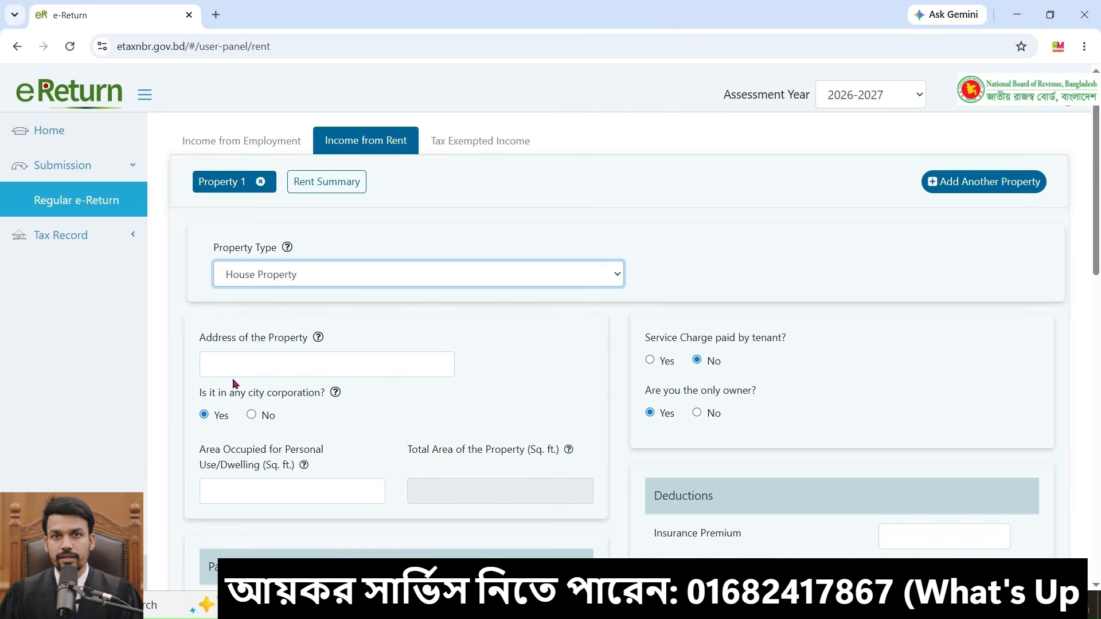
left_click(316, 365)
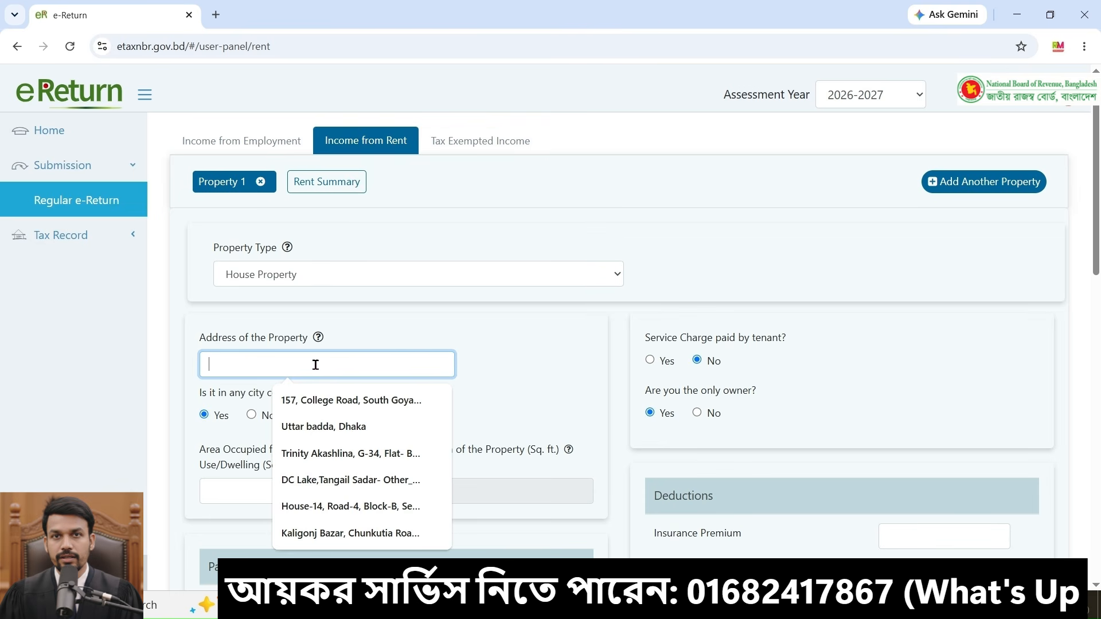
left_click(353, 400)
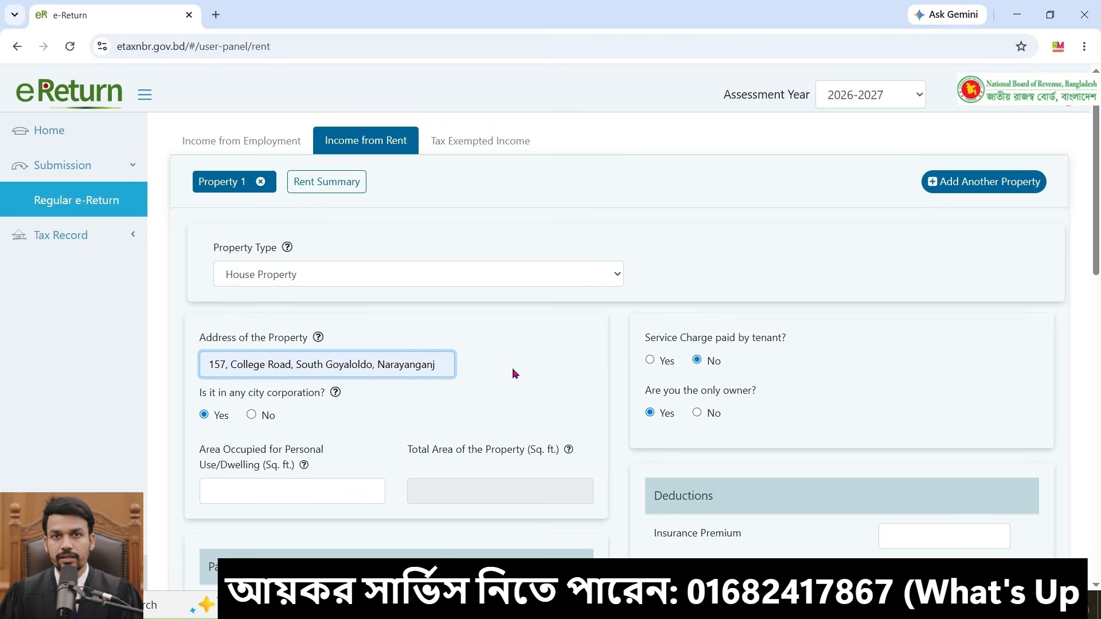
Step: Enter 1500 sq. ft. as the residential area rented out and 700 sq. ft. occupied for personal use
scroll(244, 355, "down", 2)
scroll(244, 355, "down", 1)
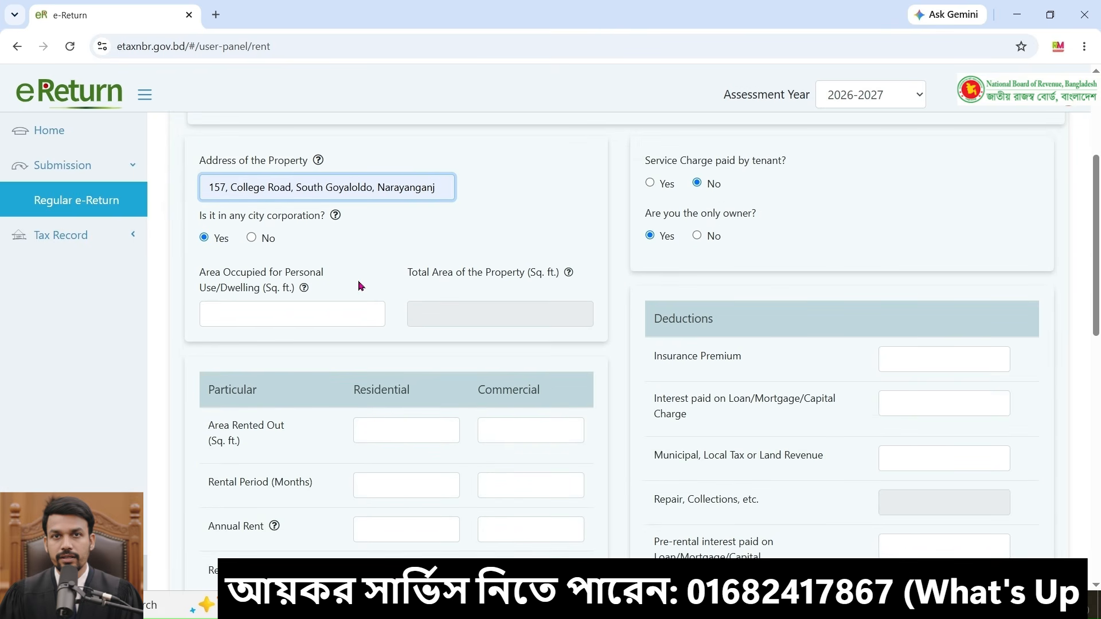
scroll(415, 402, "down", 1)
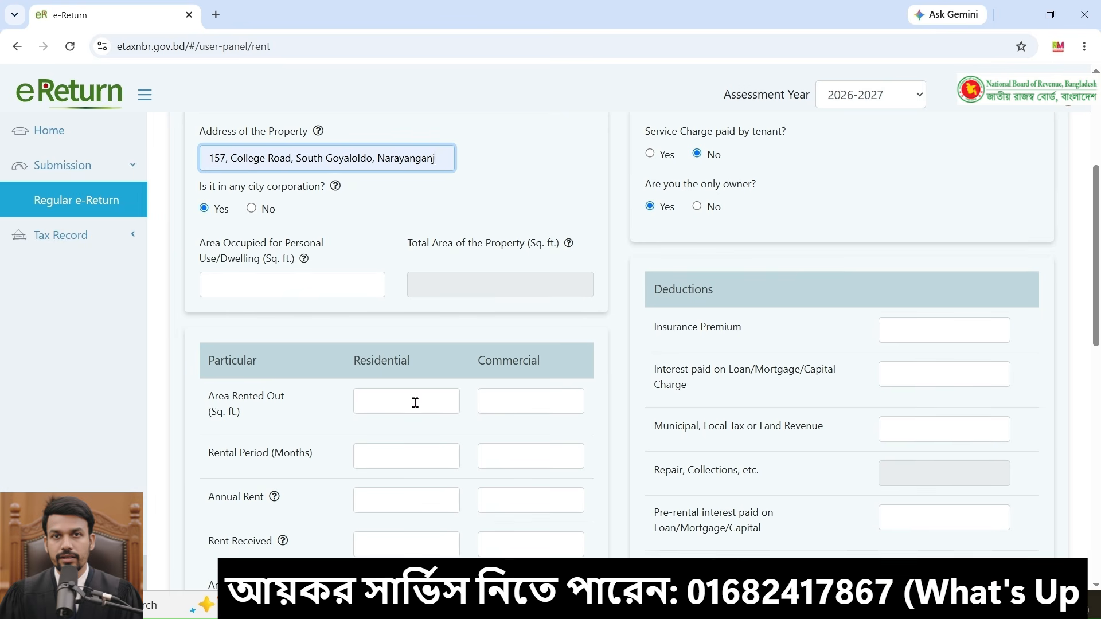
left_click(415, 403)
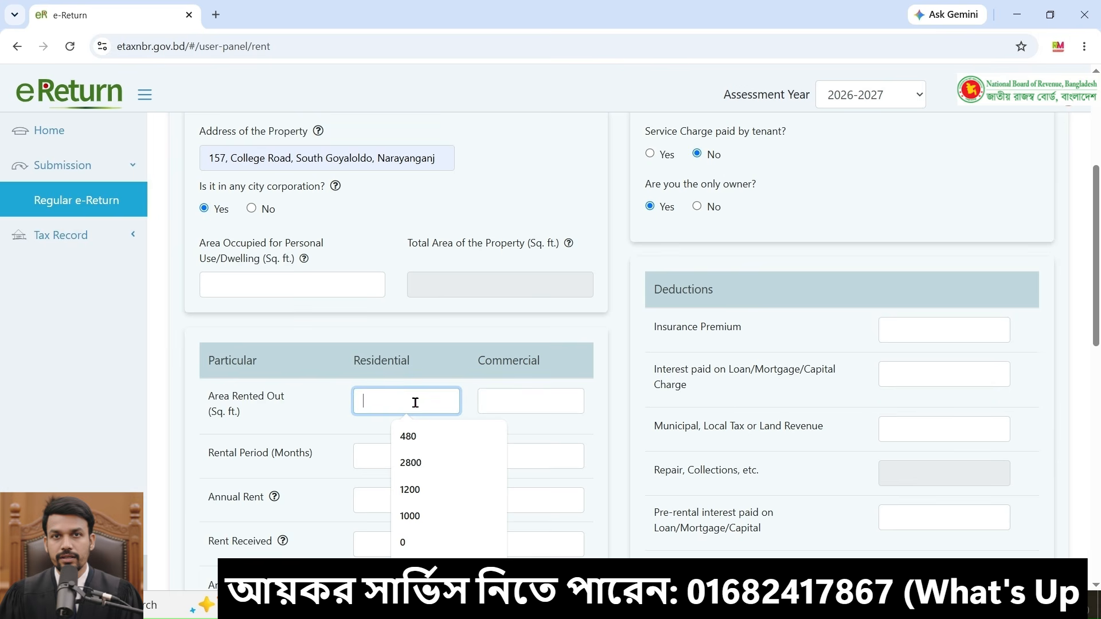
type("1500")
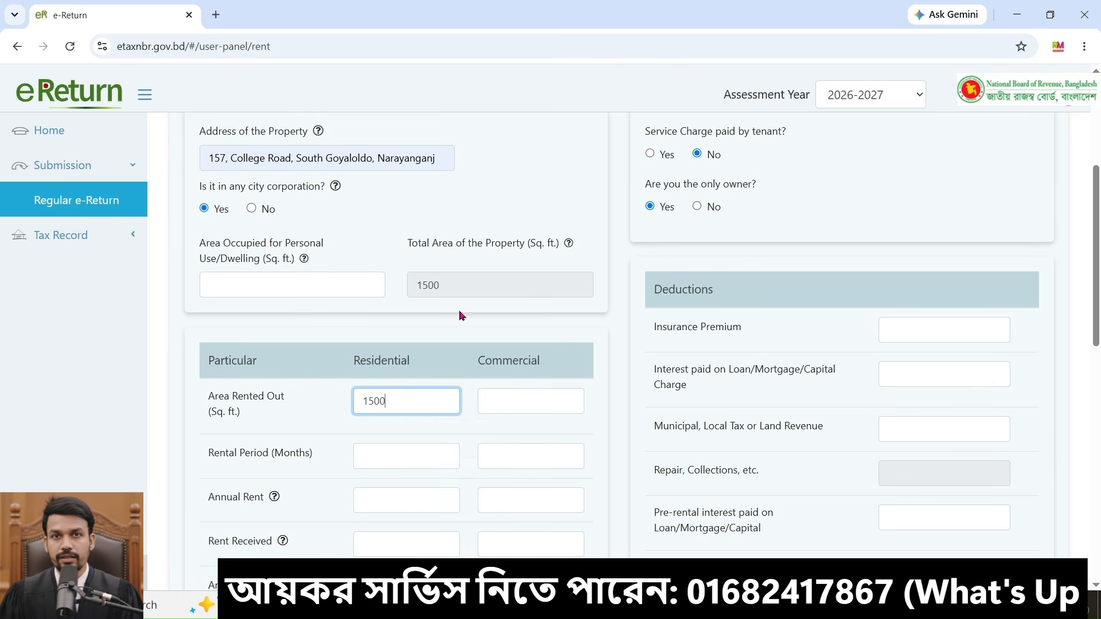
left_click(298, 288)
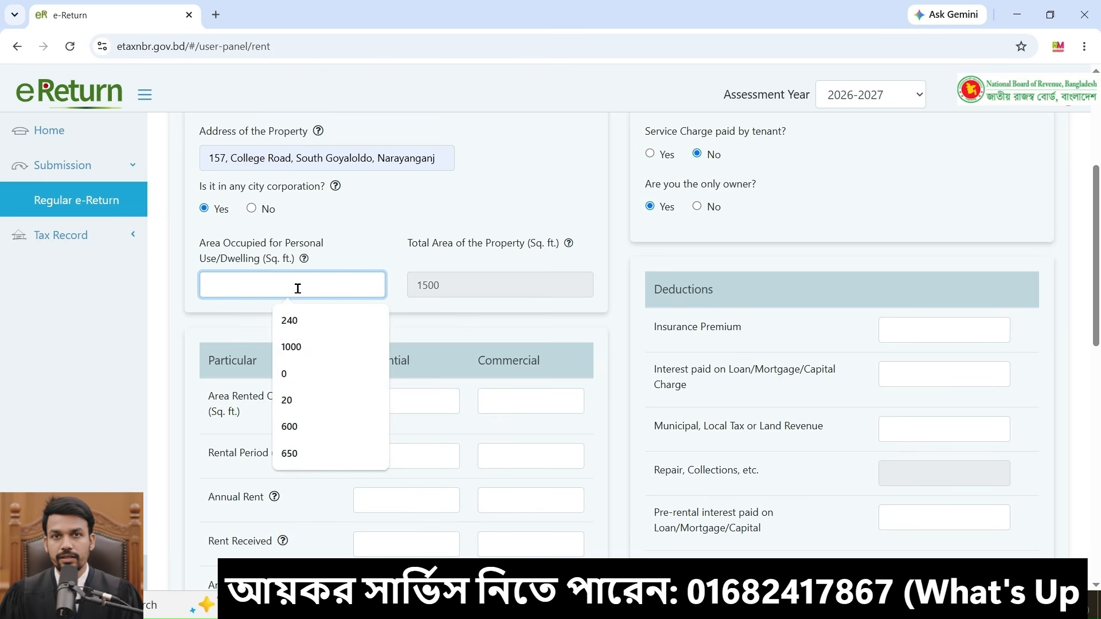
type("700")
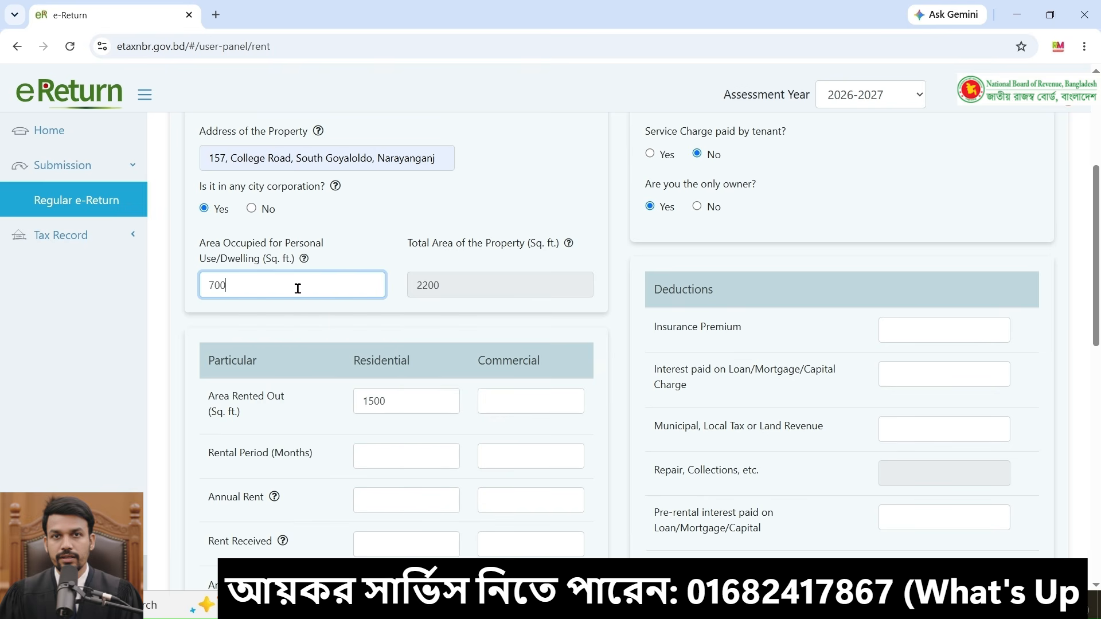
left_click(294, 332)
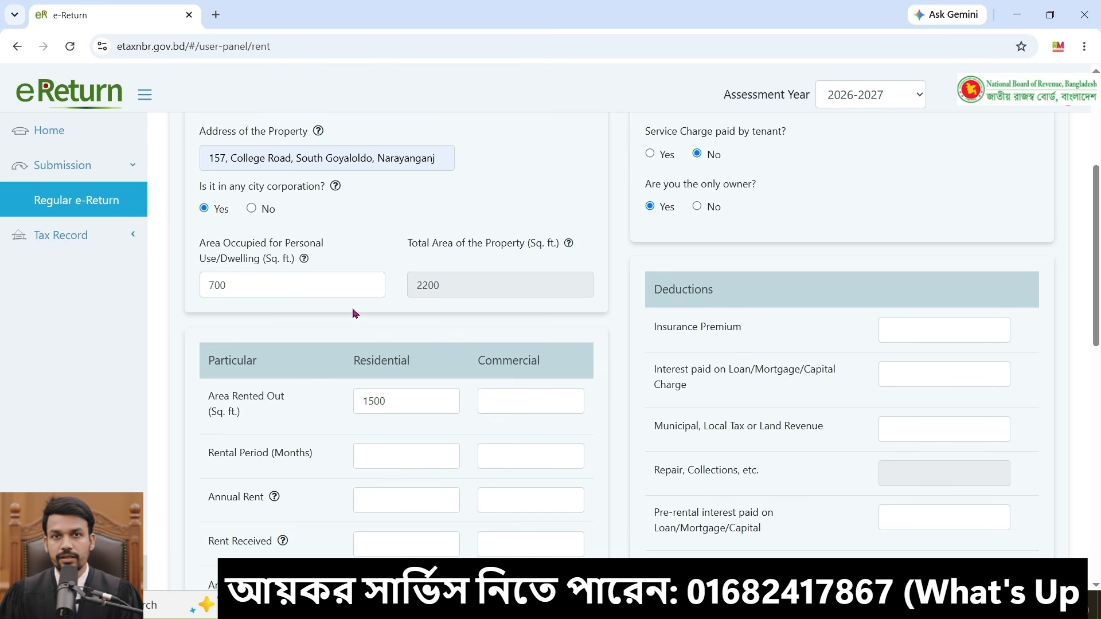
Step: Set the residential rental period to 12 months and the annual rent to 2,65,000, then copy the rent amount
scroll(455, 437, "down", 2)
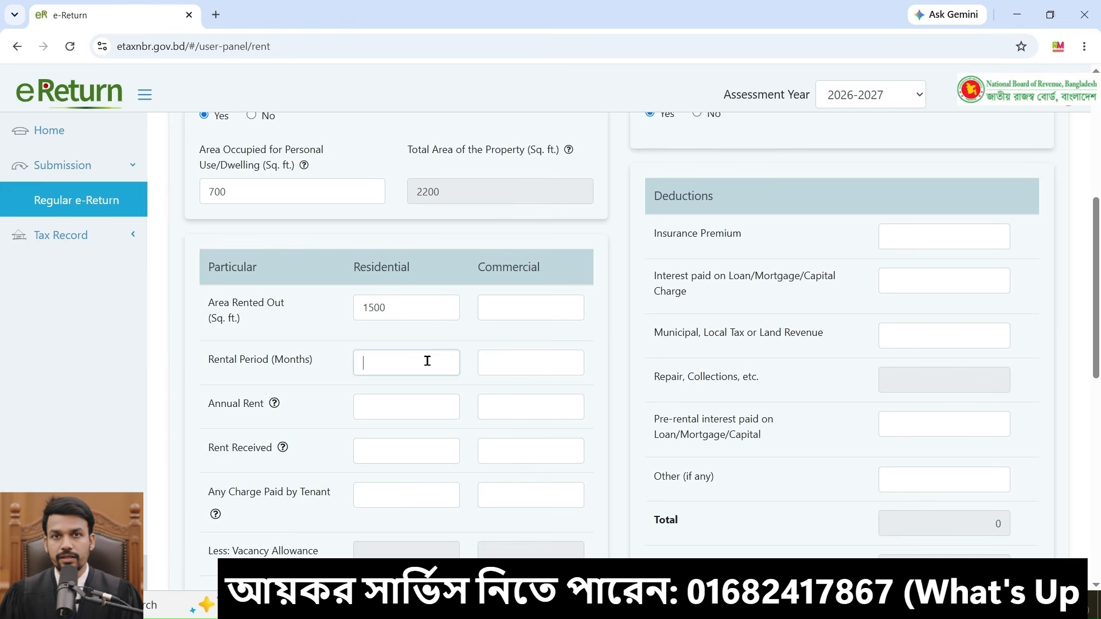
left_click(427, 360)
type("12")
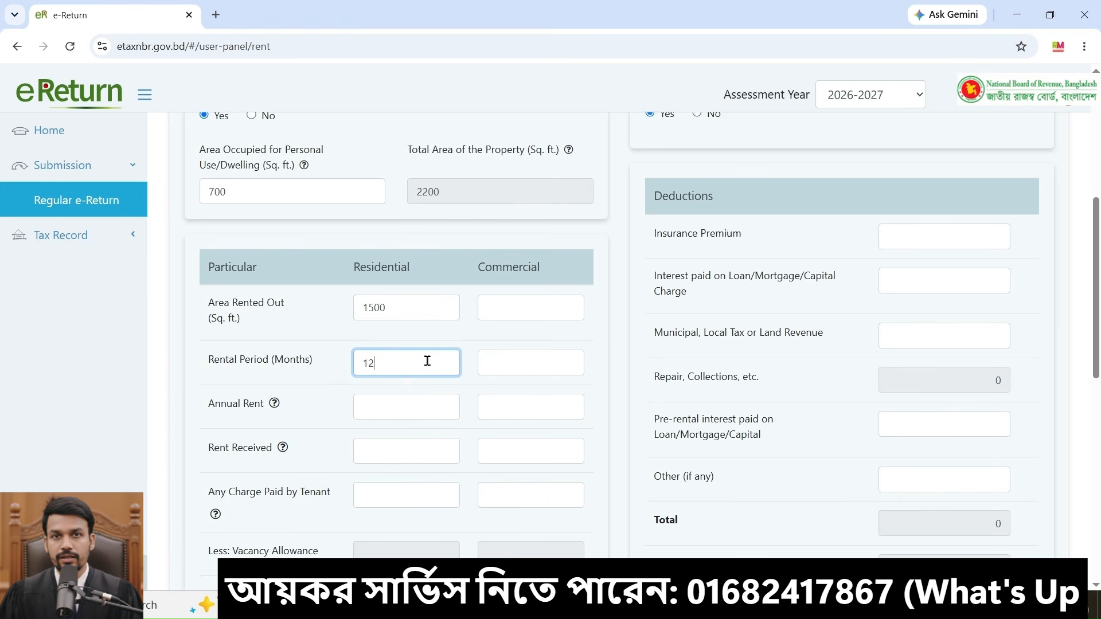
left_click(395, 407)
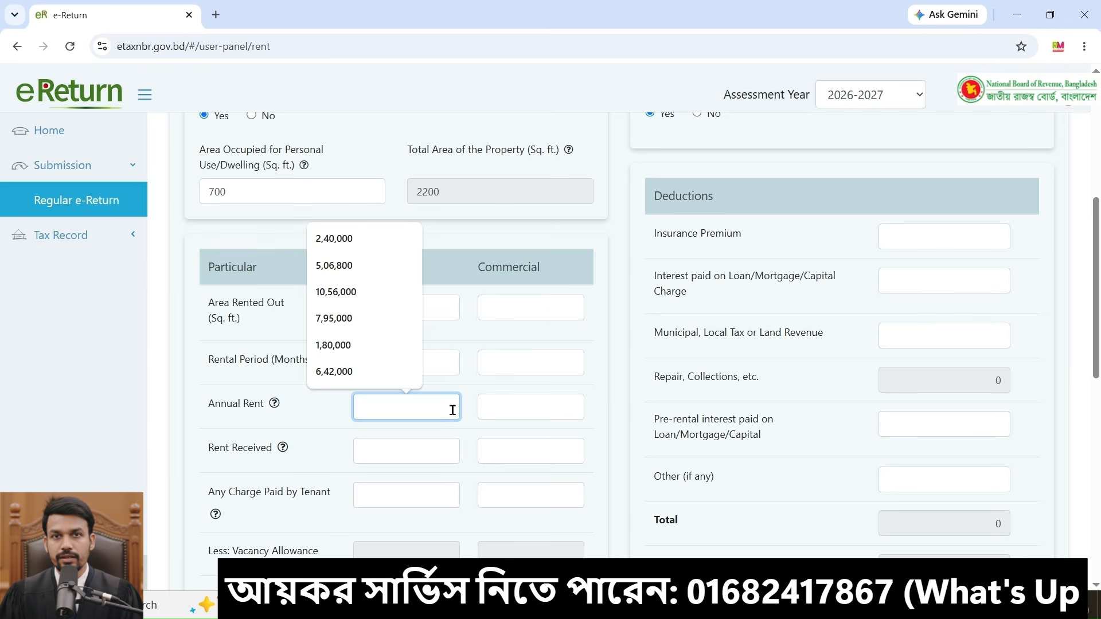
type("65,0")
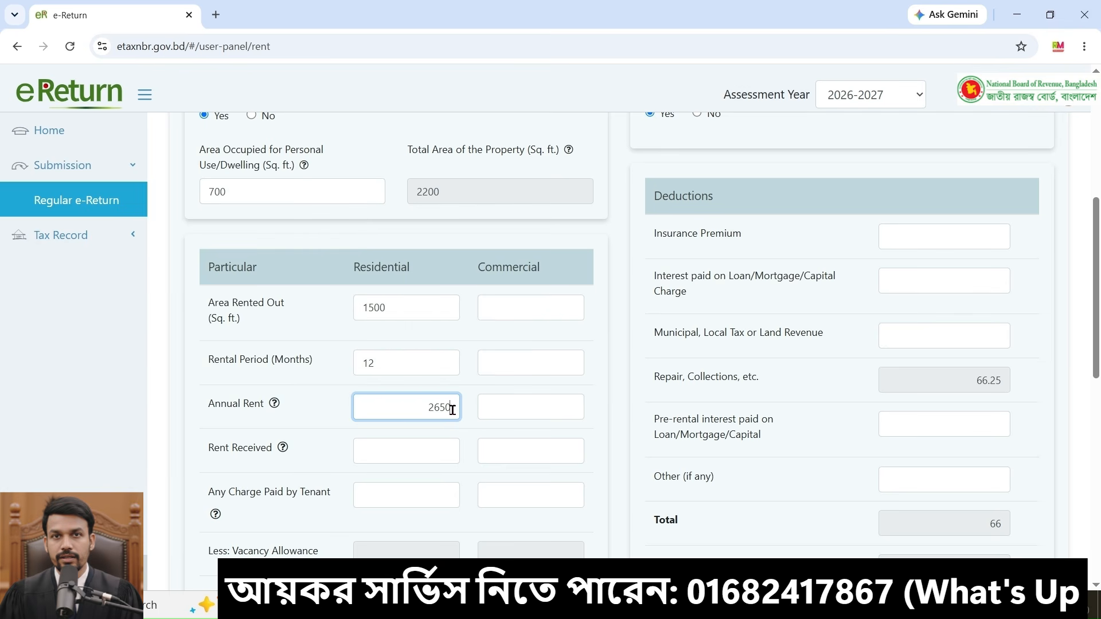
type("00")
key("ctrl+a")
key("ctrl+c")
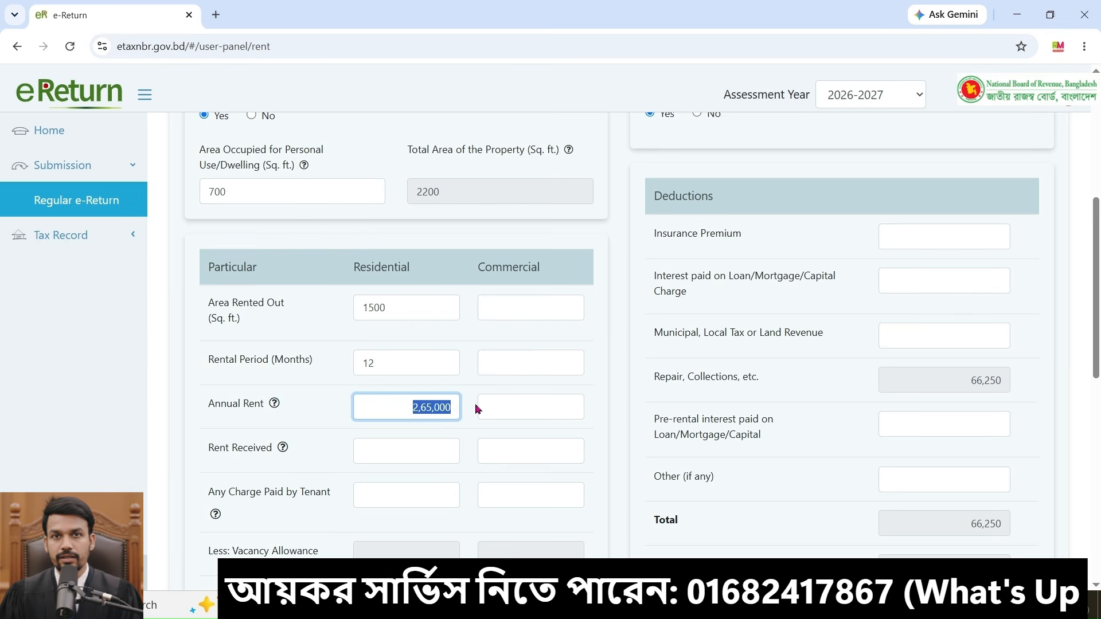
Step: Paste 2,65,000 as the residential rent received and move on to the tenant charge field
left_click(437, 442)
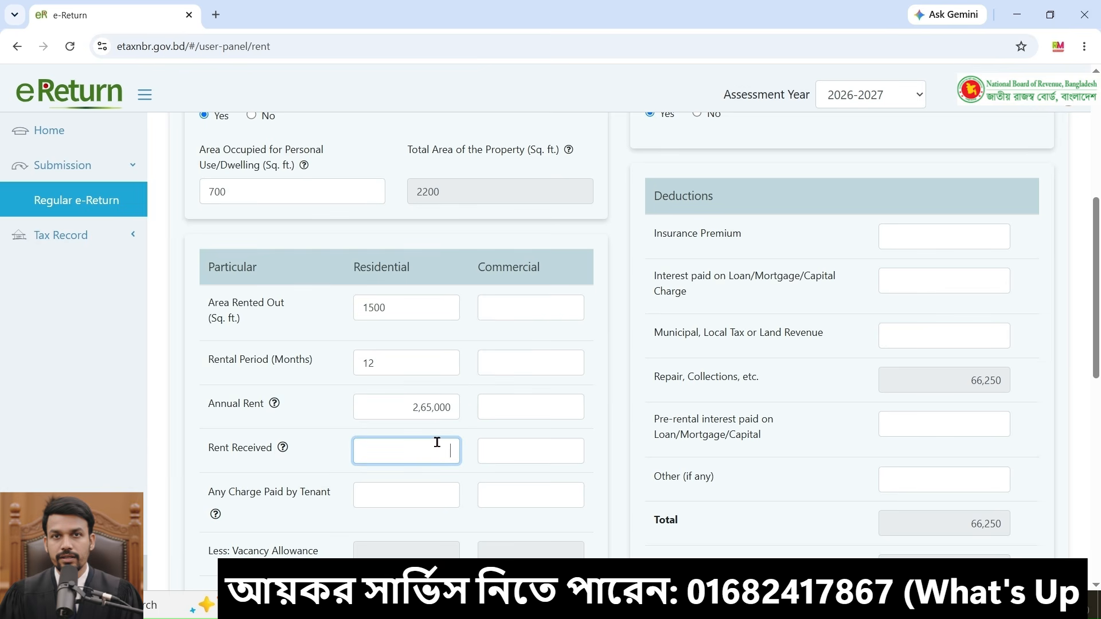
key("ctrl+v")
key("Tab")
scroll(330, 433, "down", 2)
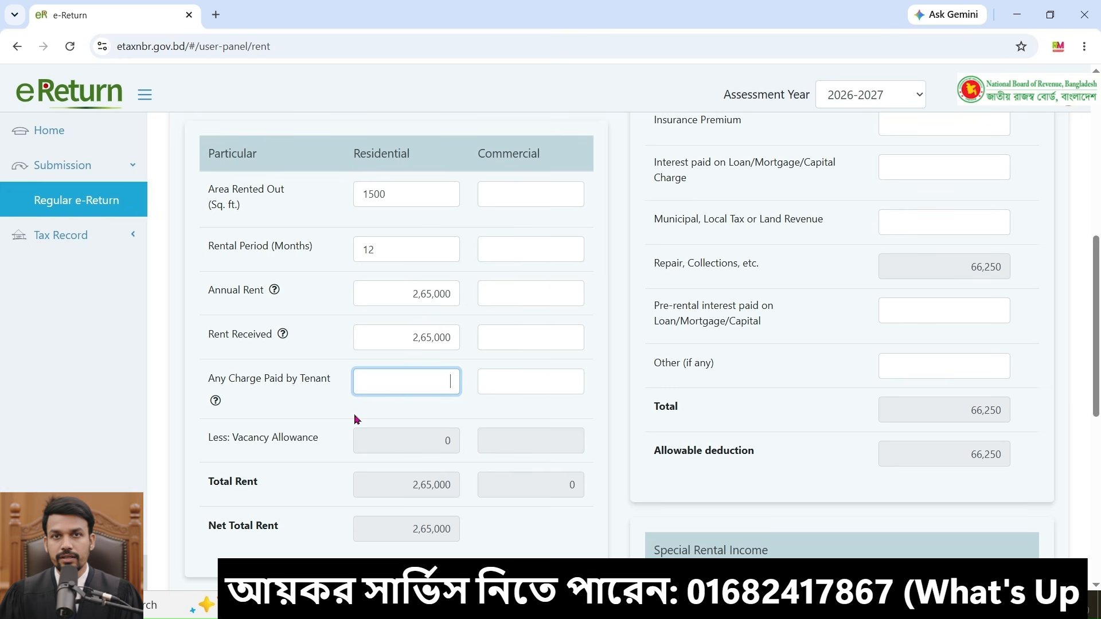
Step: Enter 1,500 as the municipal, local tax or land revenue deduction for the rented property
scroll(356, 419, "down", 1)
scroll(388, 394, "up", 1)
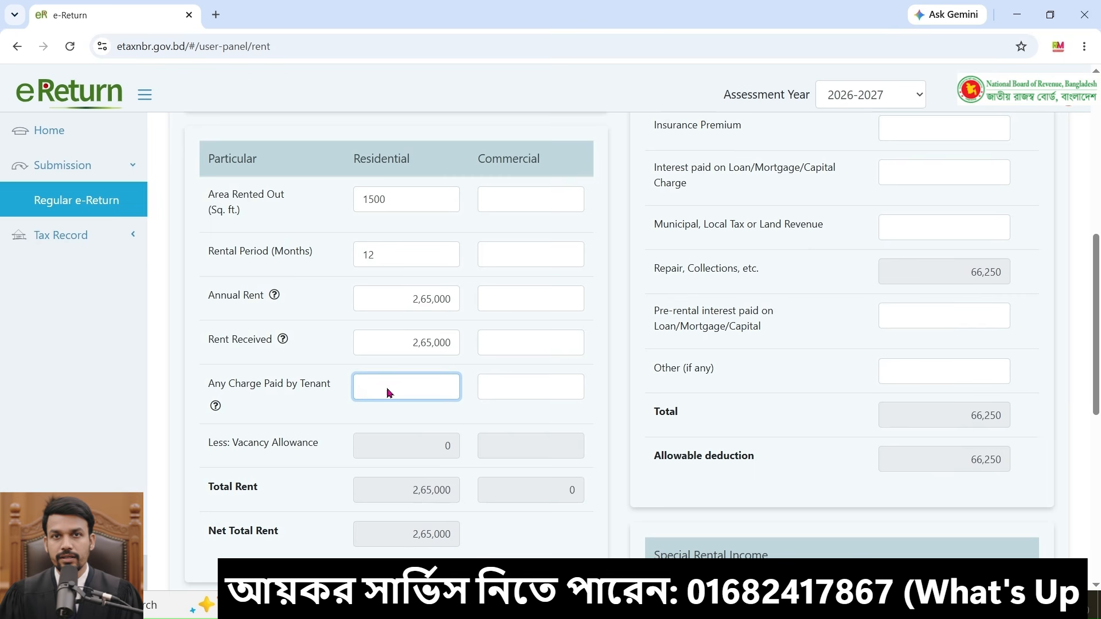
scroll(388, 394, "up", 1)
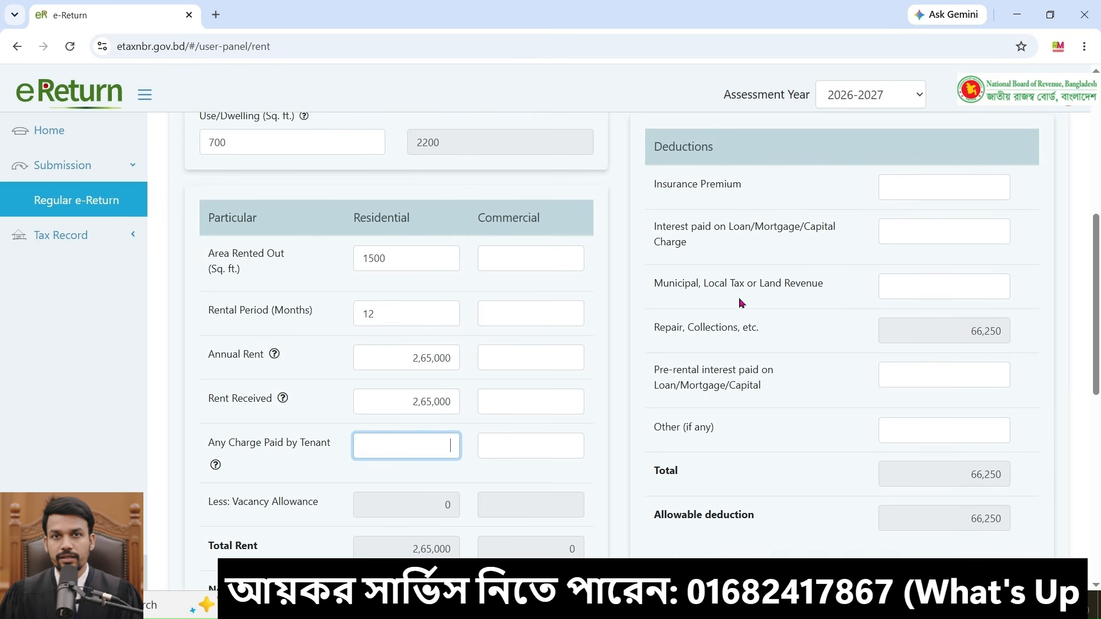
left_click(938, 281)
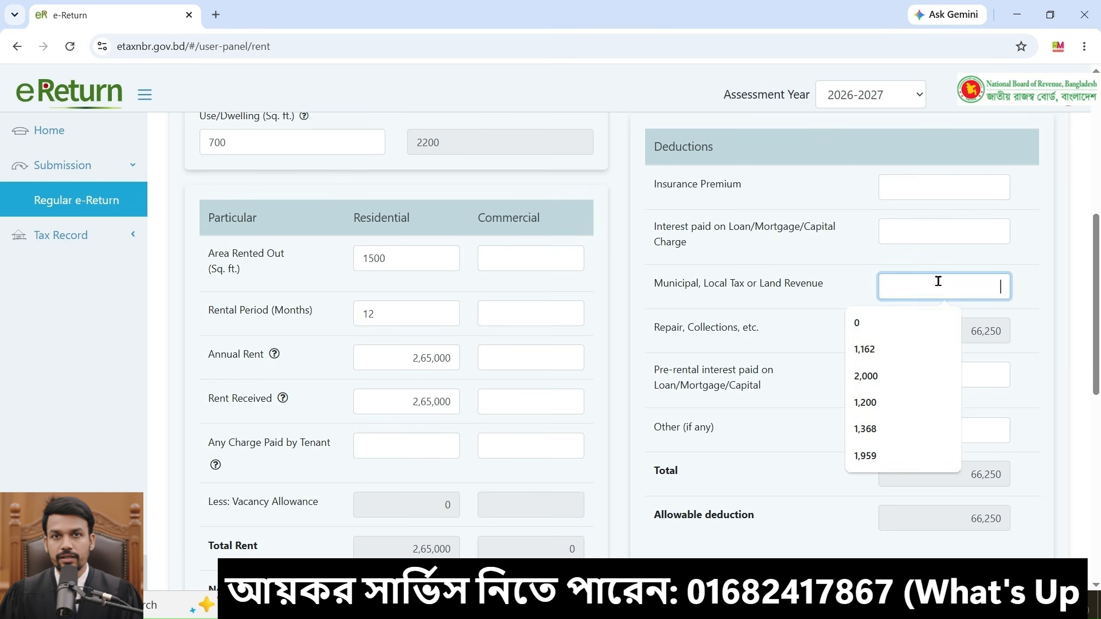
type("1500")
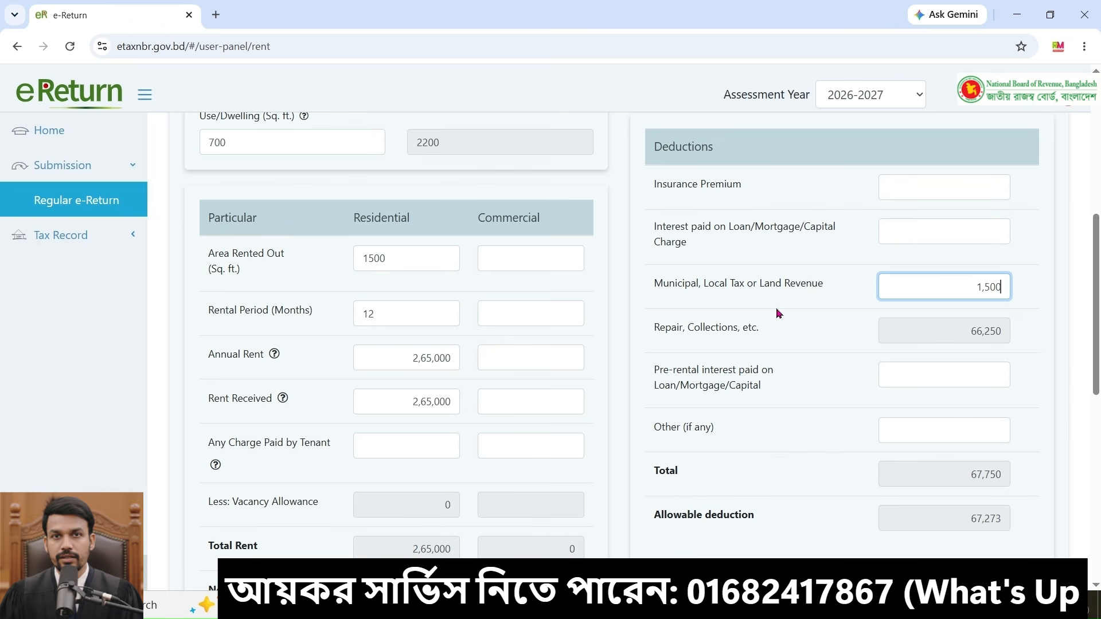
Step: Review the remaining deduction fields and the property income summary, then save the rent details as a draft
scroll(964, 330, "down", 1)
left_click(964, 330)
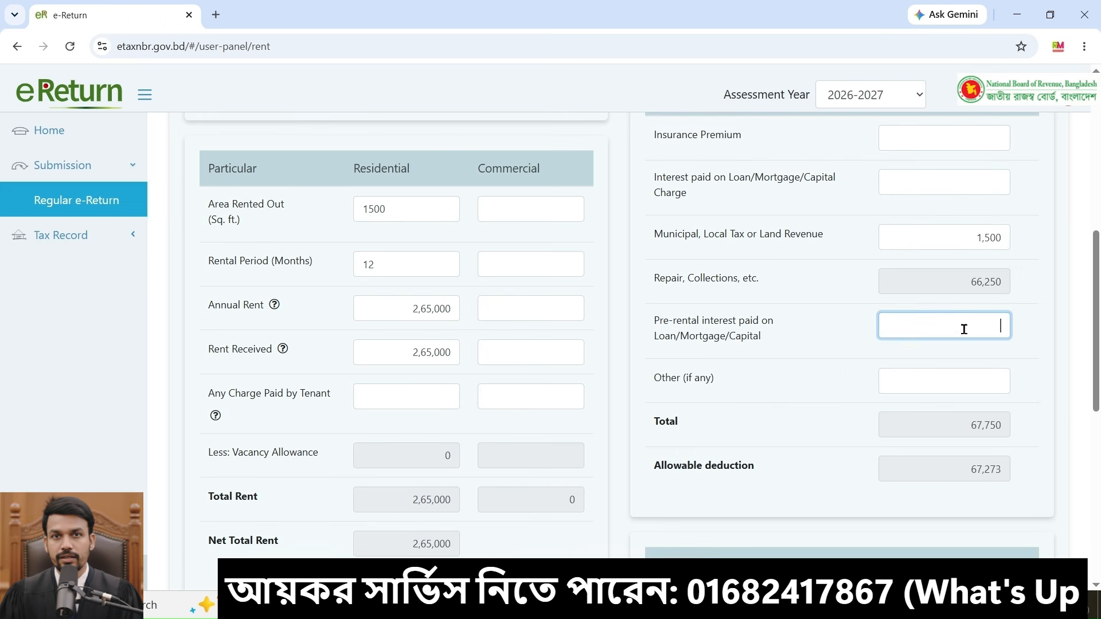
left_click(977, 381)
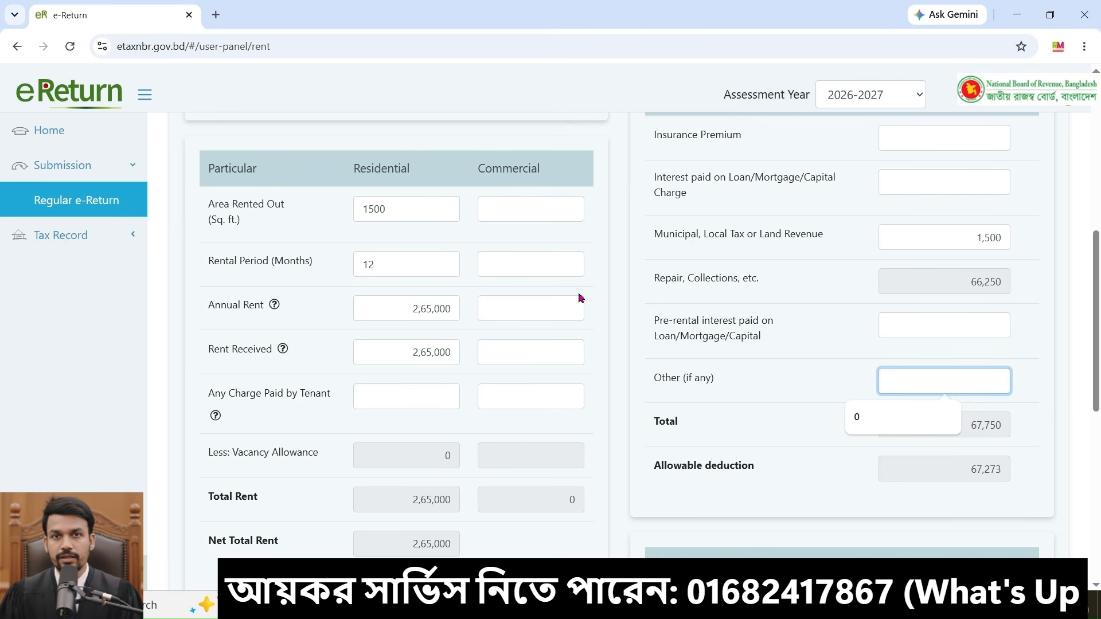
left_click(406, 397)
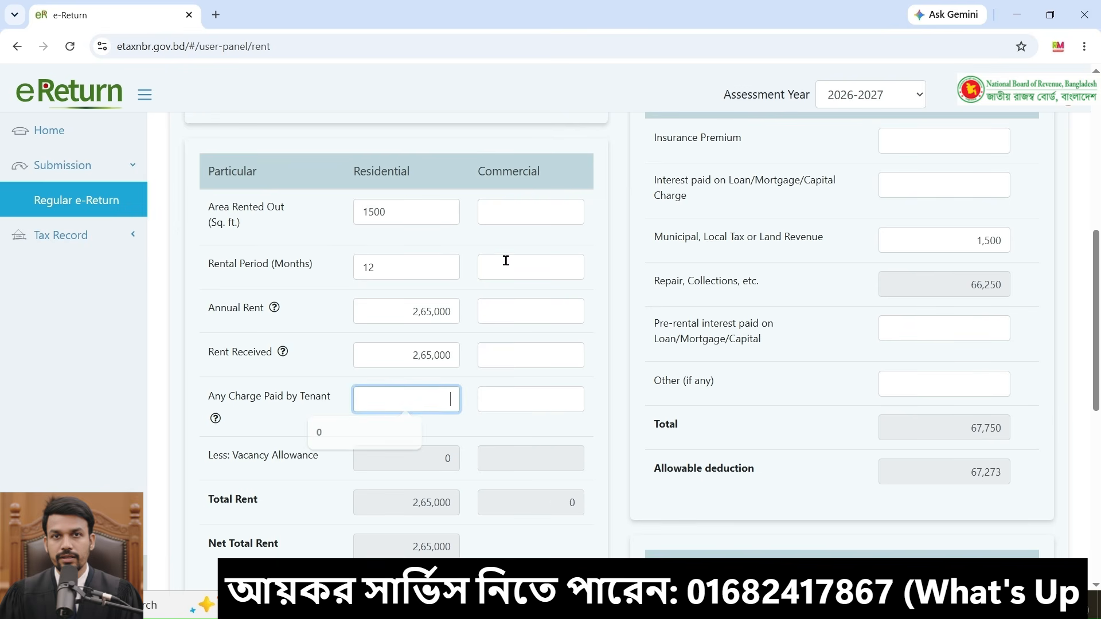
scroll(570, 308, "up", 2)
scroll(607, 338, "down", 1)
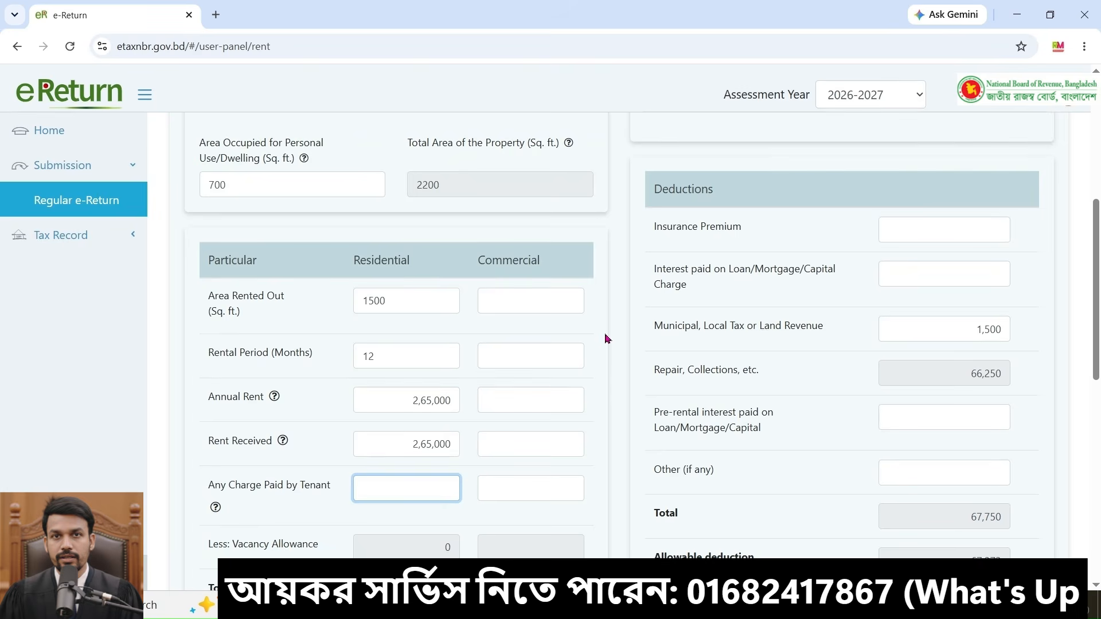
scroll(975, 458, "down", 10)
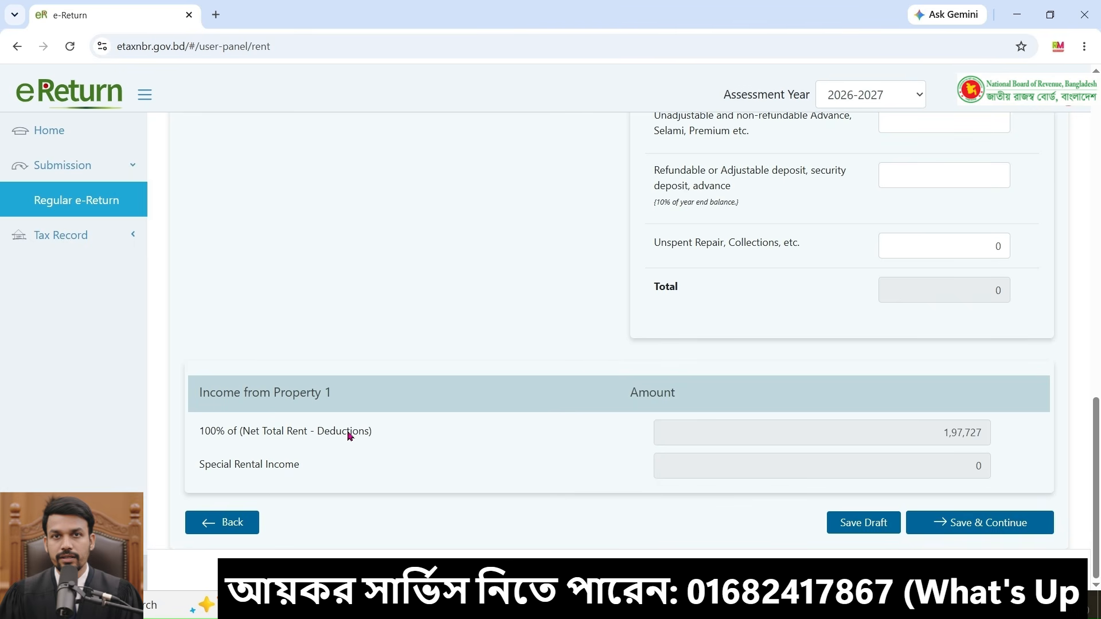
scroll(1069, 255, "up", 5)
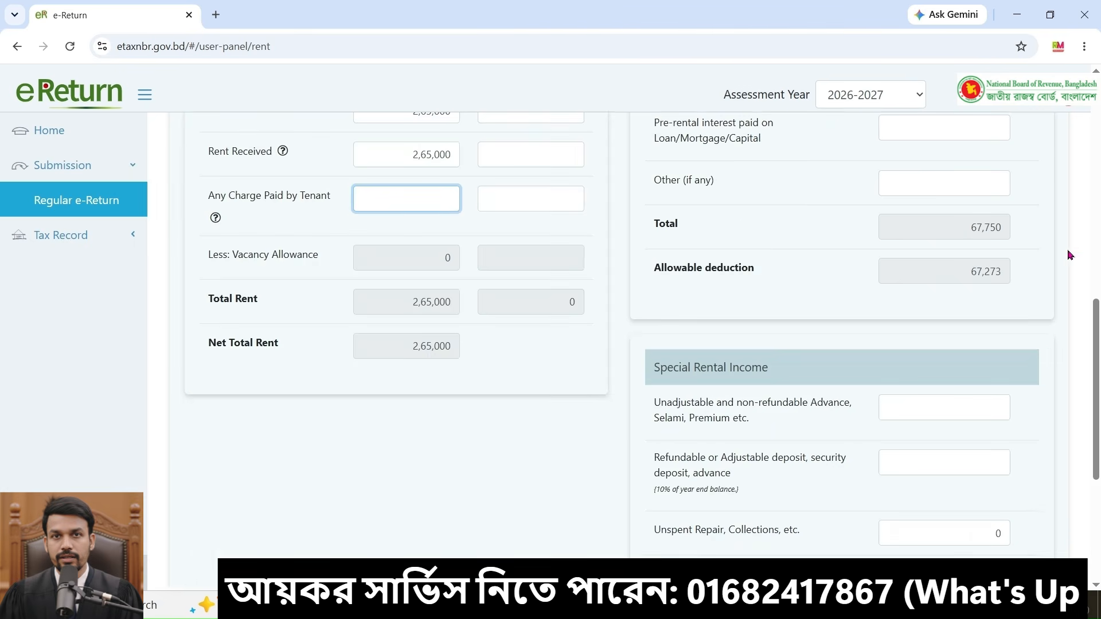
scroll(675, 281, "up", 3)
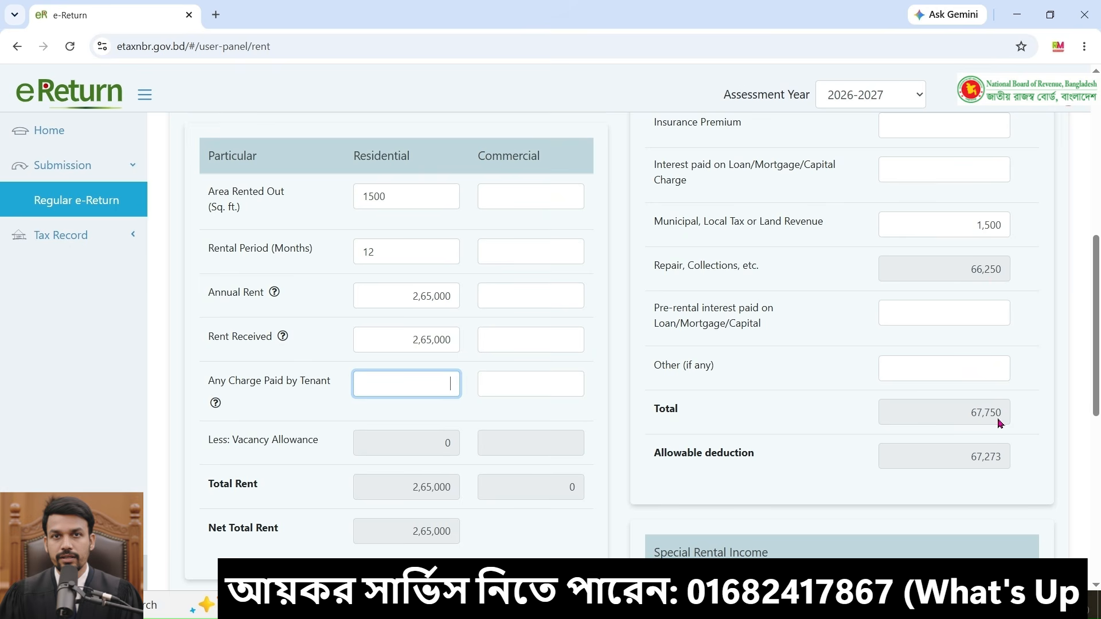
scroll(597, 386, "down", 3)
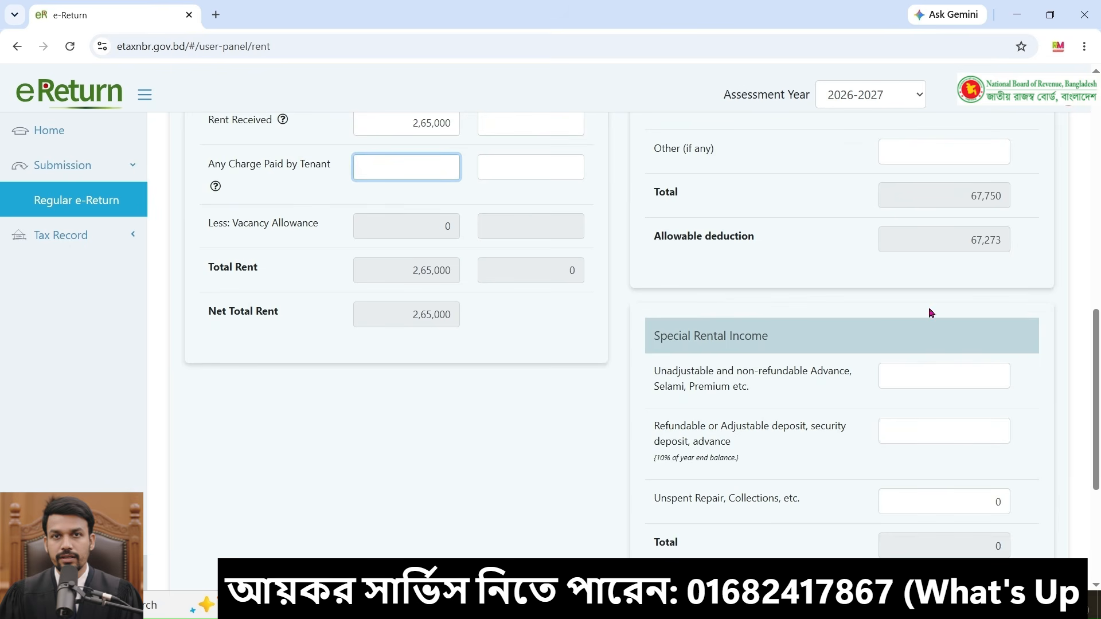
scroll(929, 313, "down", 4)
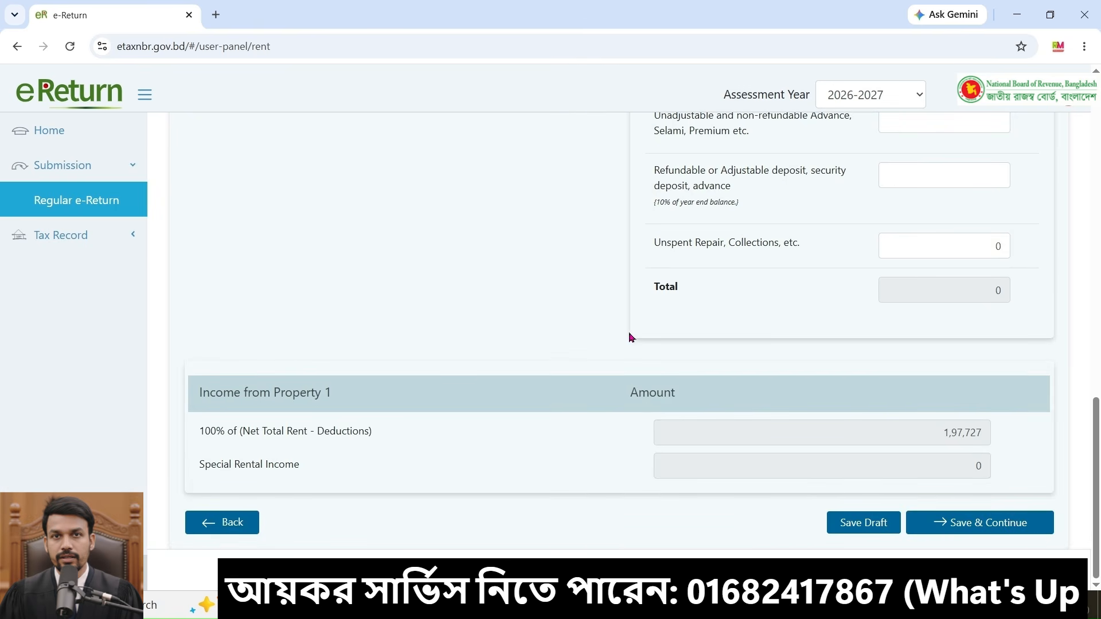
left_click(850, 526)
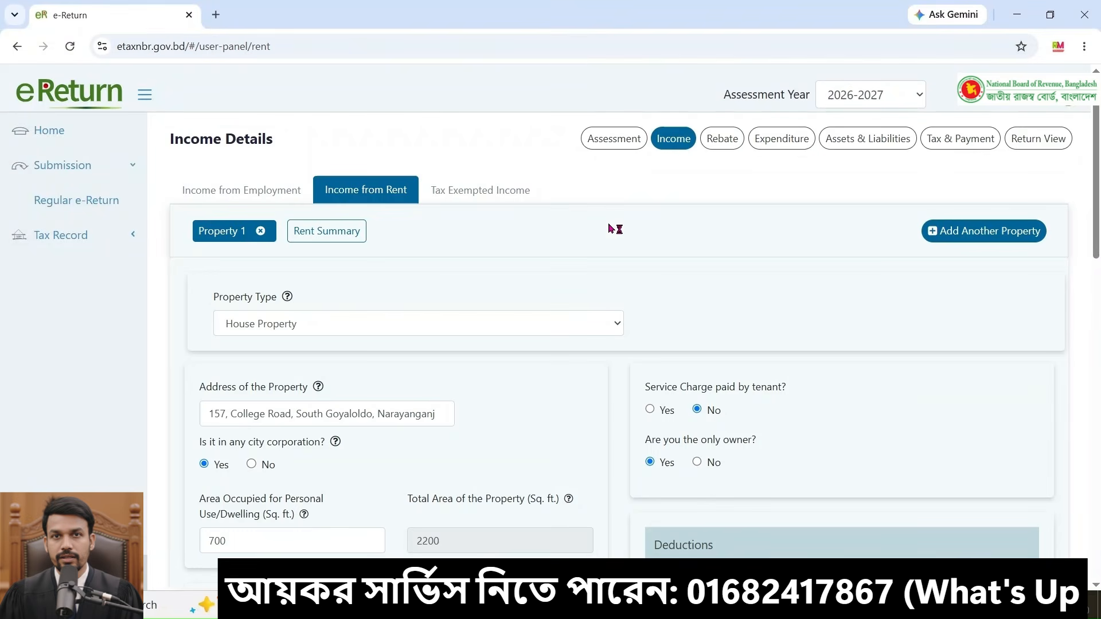
Step: Open the tax exempted income section and choose Foreign Remittance as the exempted income type
left_click(492, 198)
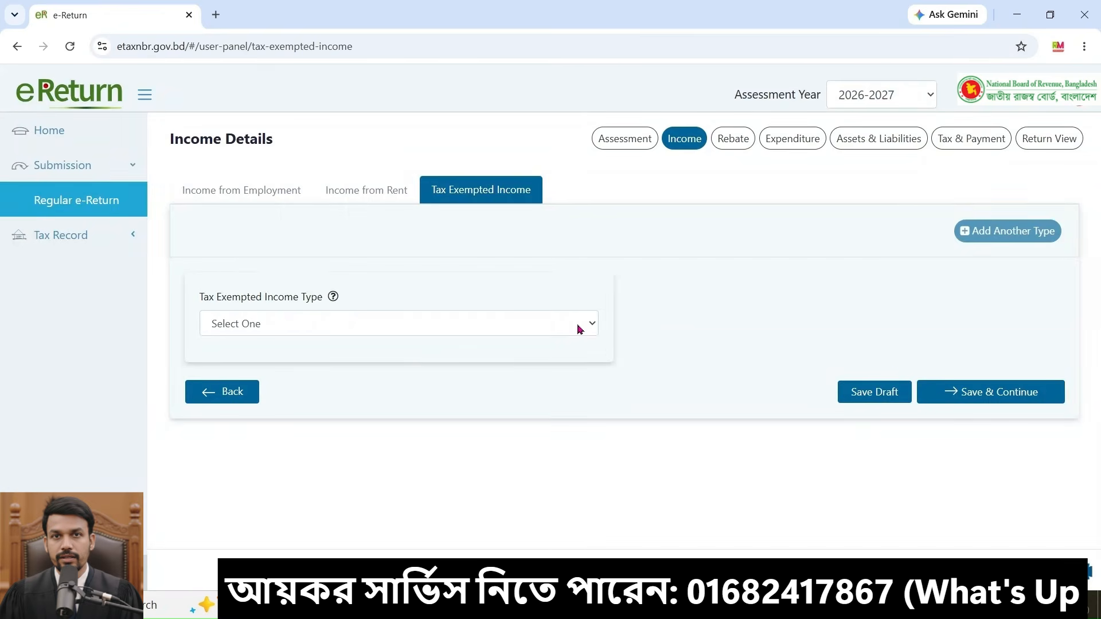
left_click(579, 329)
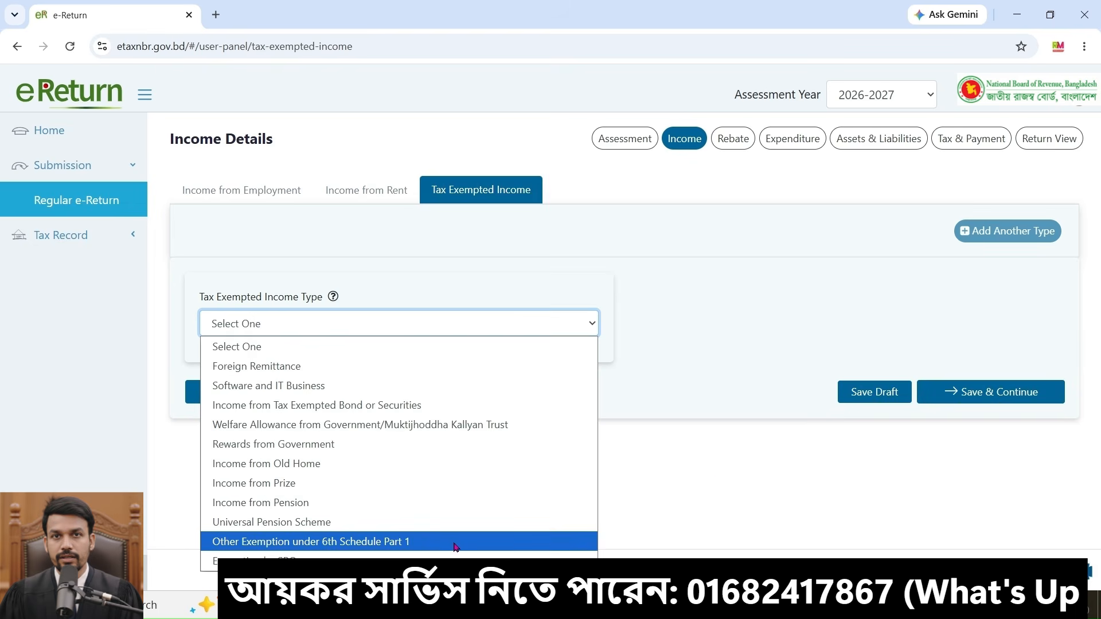
left_click(706, 488)
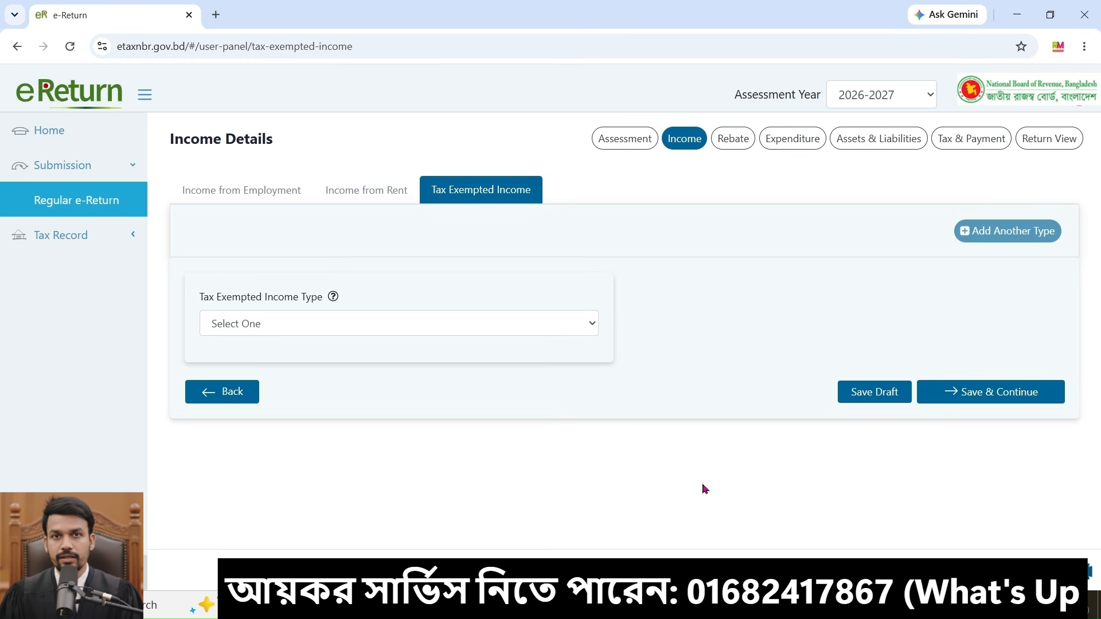
left_click(578, 322)
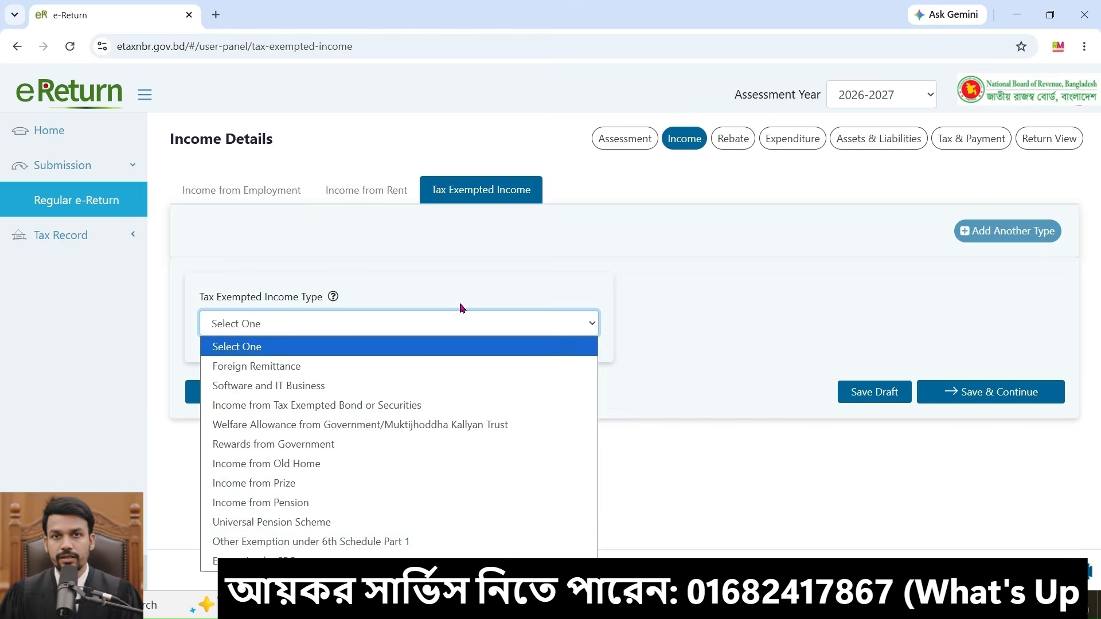
left_click(302, 368)
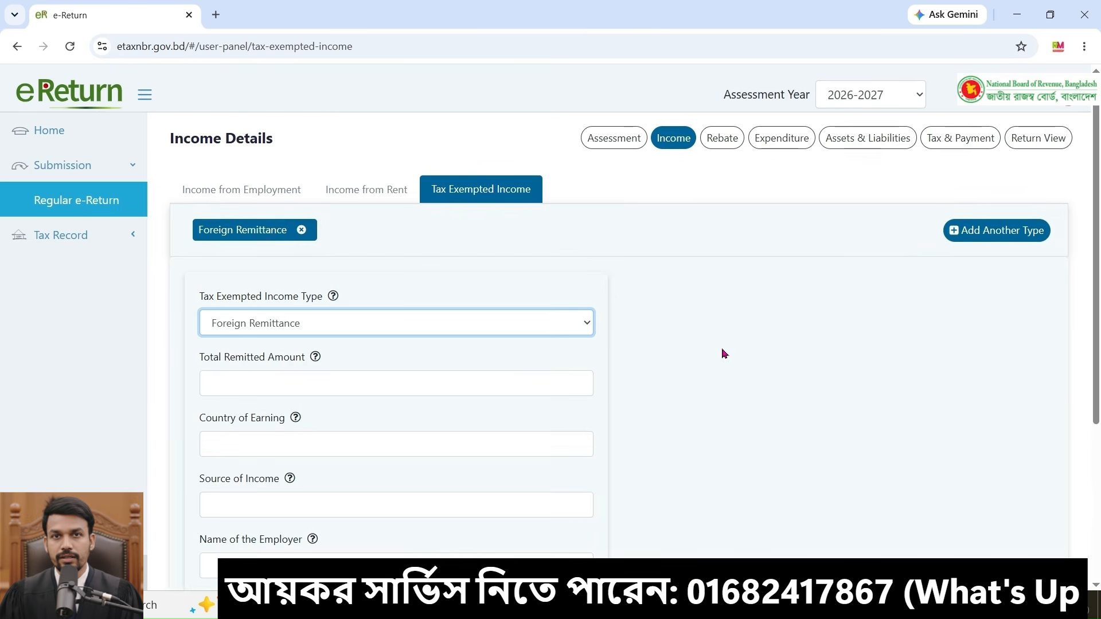
Step: Enter 5,00,000 as the total remitted amount and Singapore as the country of earning
scroll(408, 321, "down", 1)
left_click(408, 333)
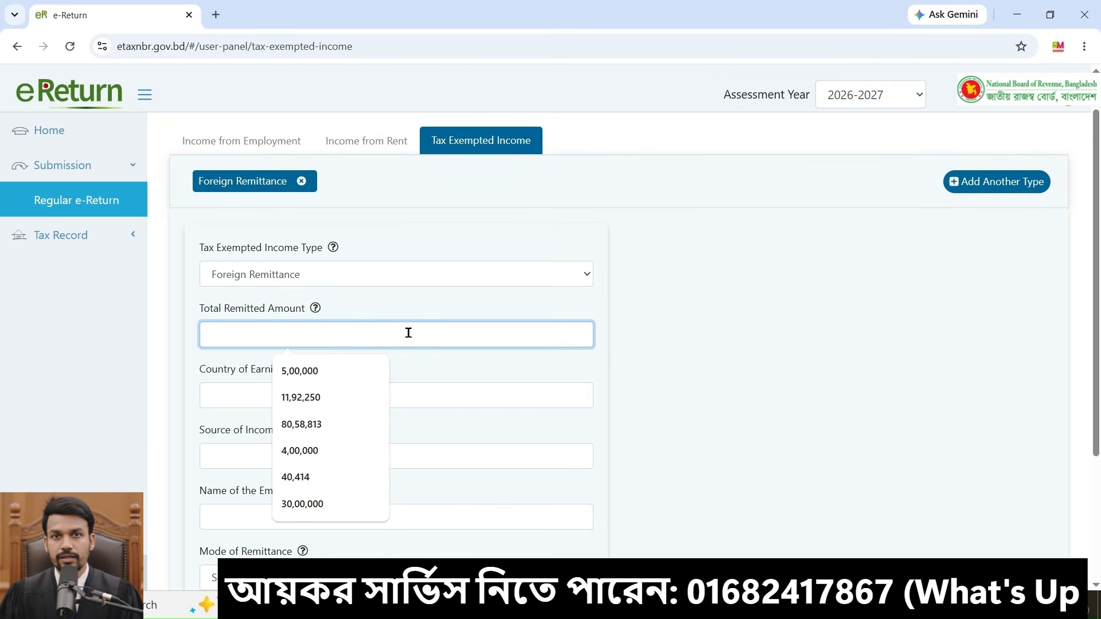
key("Down")
key("Return")
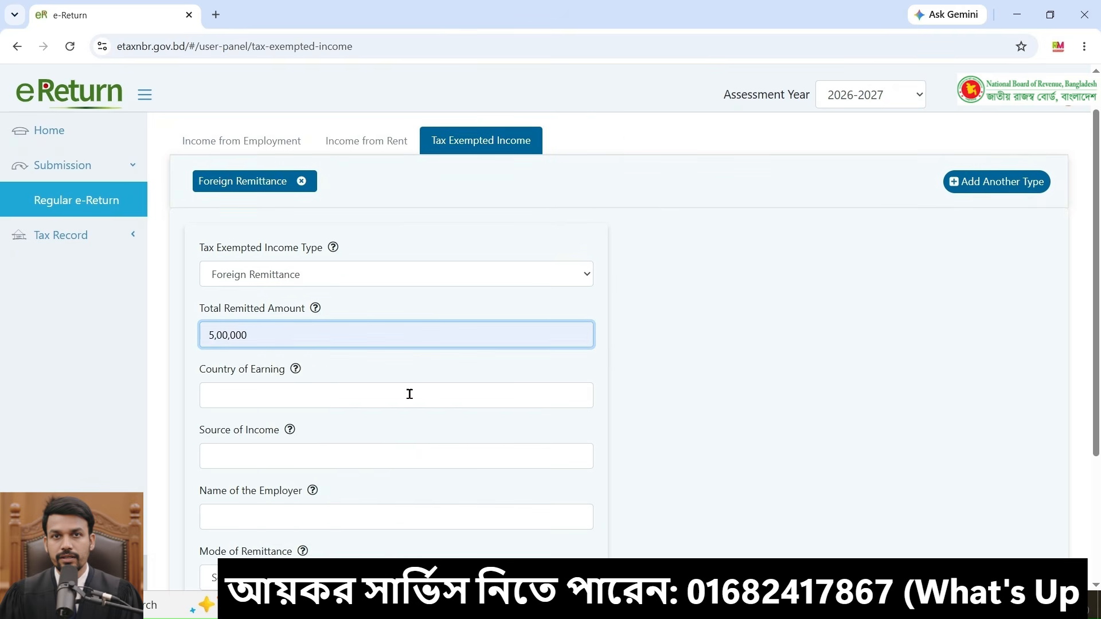
left_click(410, 394)
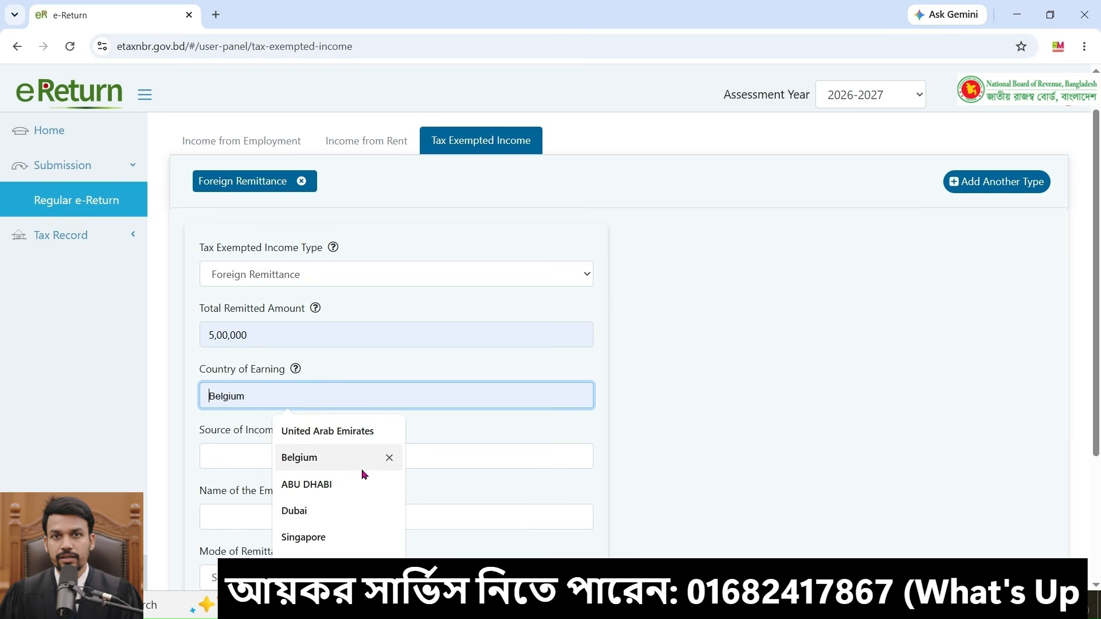
left_click(338, 539)
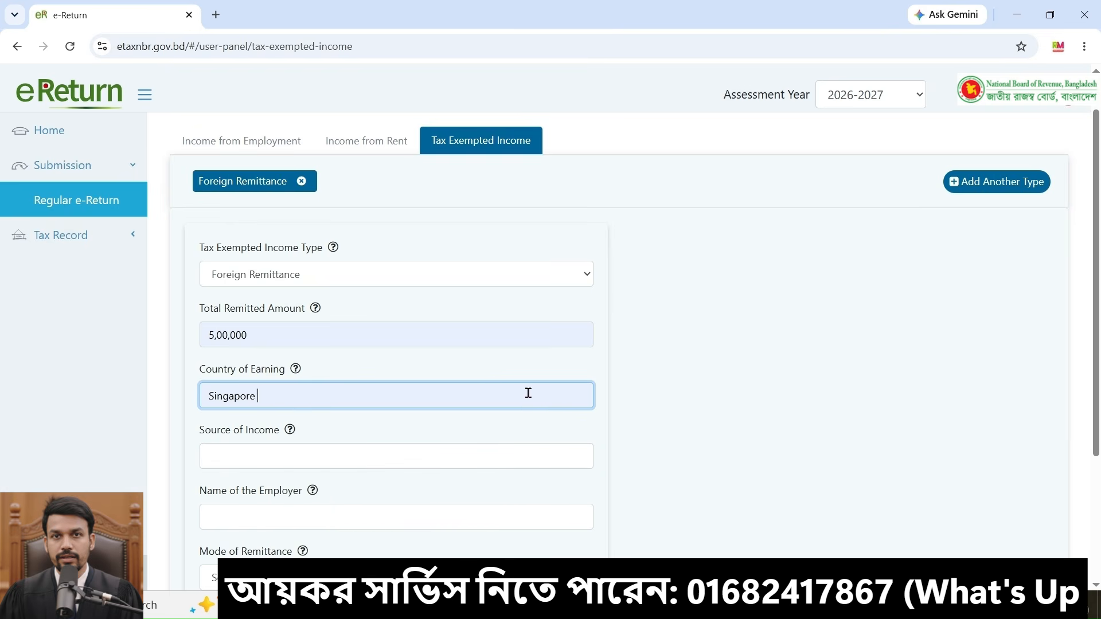
Step: Set the source of income to Job and the name of the employer to ABC company
scroll(417, 373, "down", 2)
left_click(416, 372)
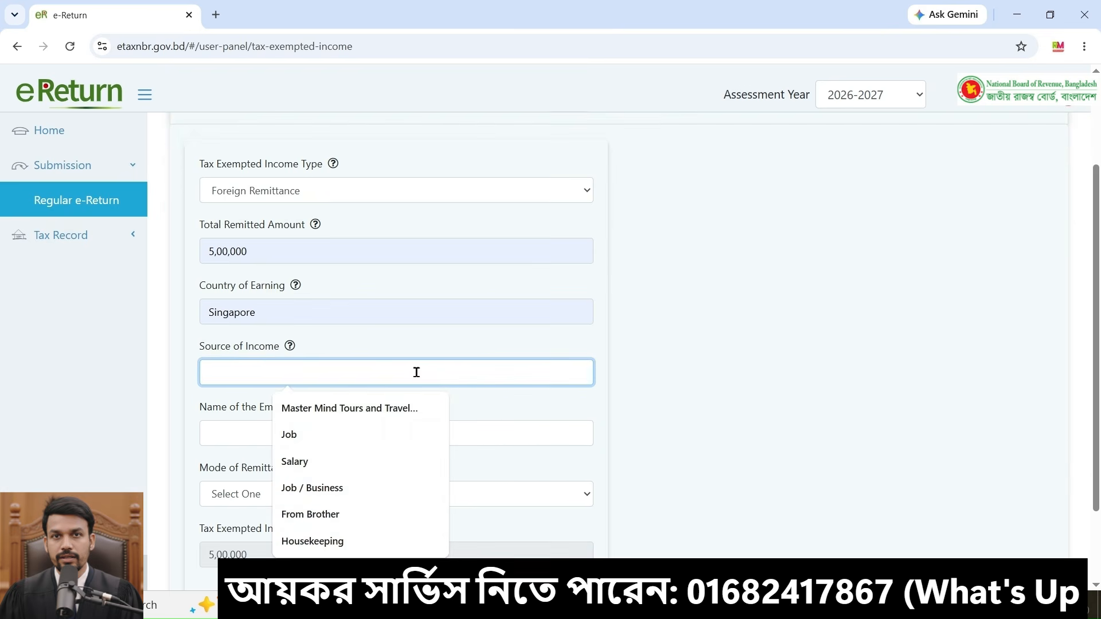
left_click(337, 446)
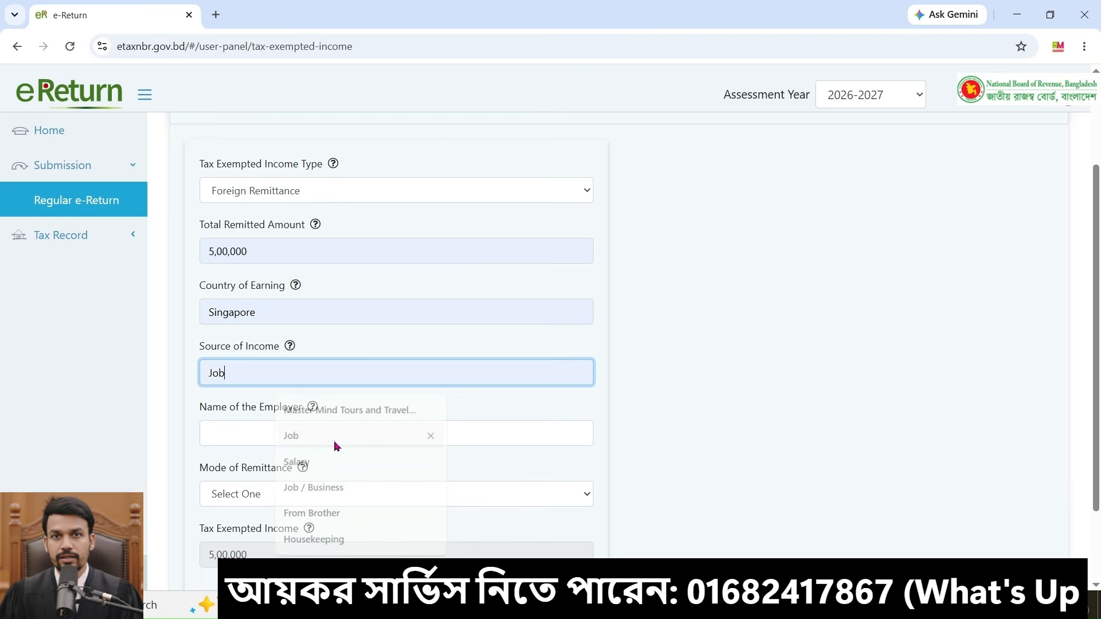
left_click(373, 439)
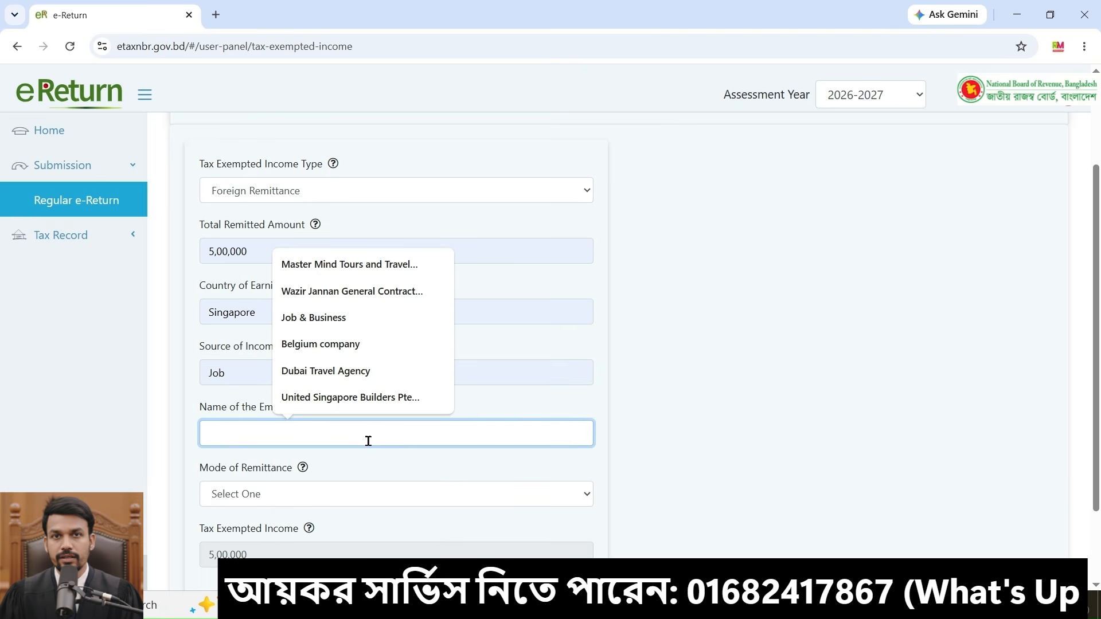
left_click(355, 317)
scroll(297, 361, "down", 1)
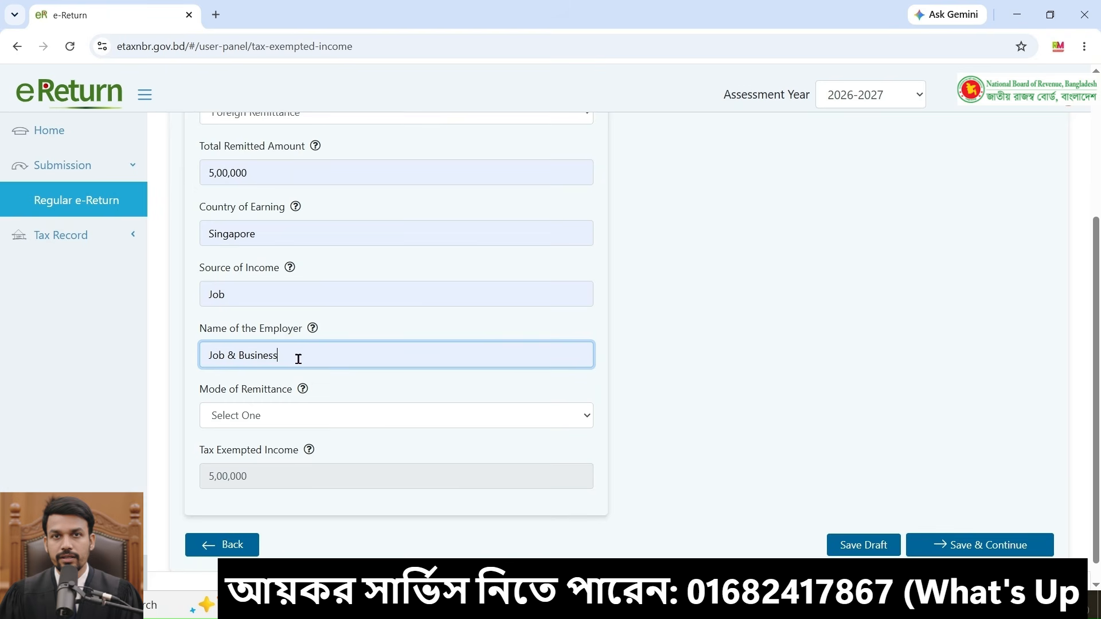
left_click_drag(298, 358, 182, 352)
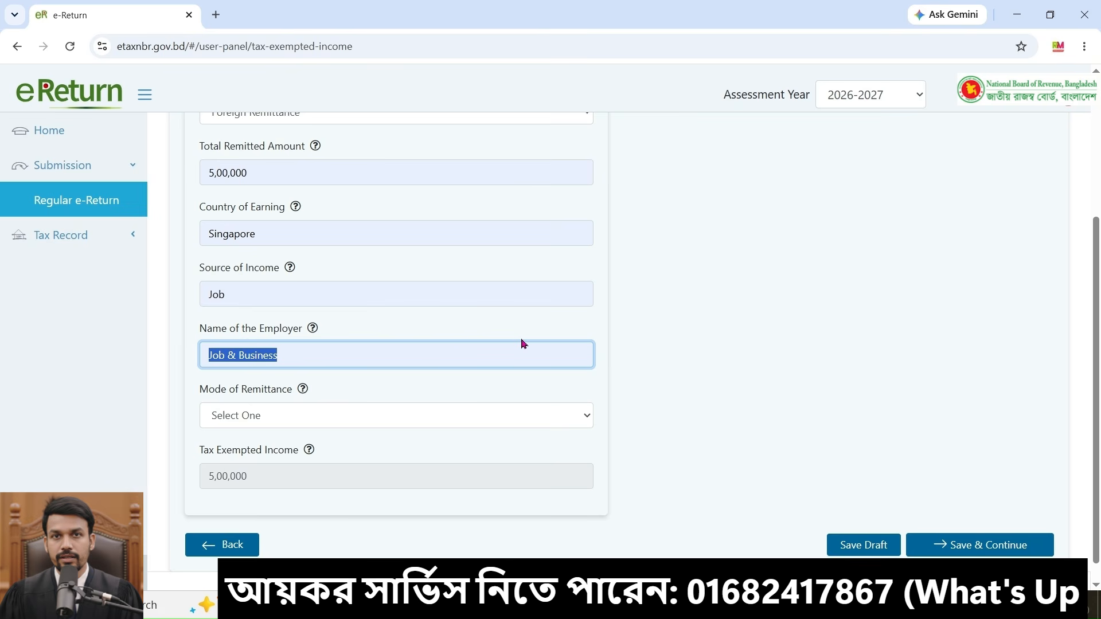
type("ABC")
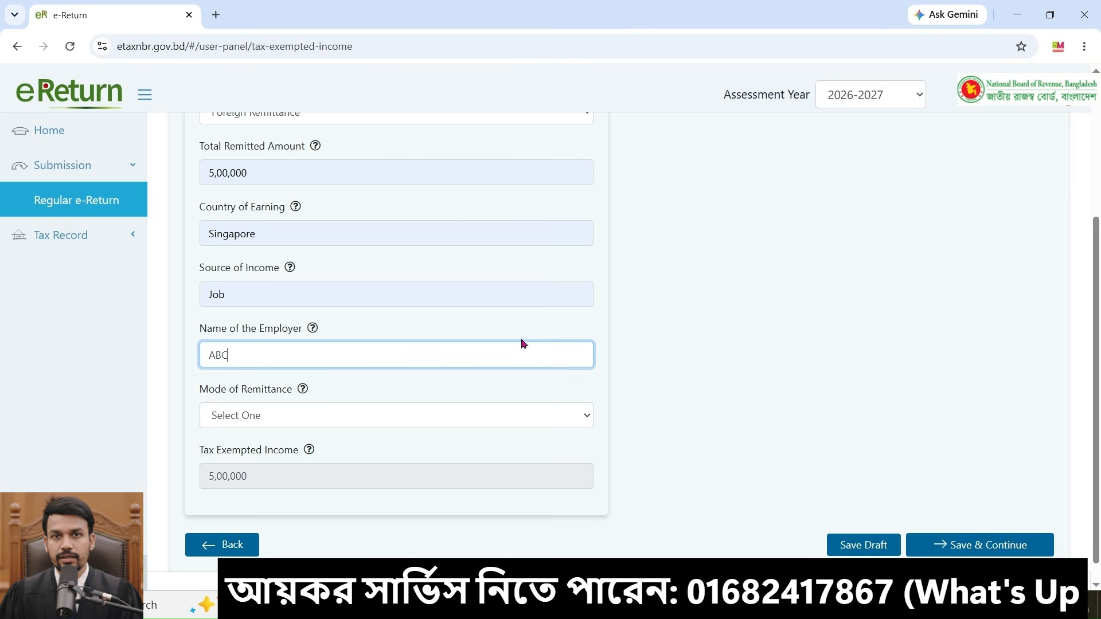
type(" company")
Step: Select Banking Channel as the mode of remittance and Janata Bank PLC as the bank
scroll(298, 380, "down", 1)
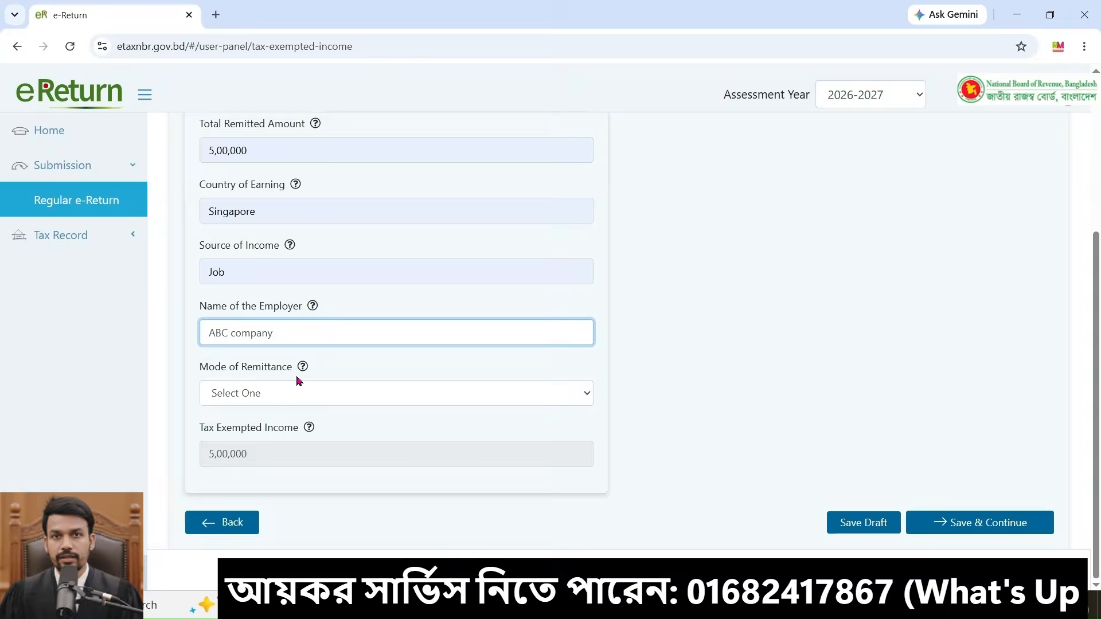
left_click(524, 397)
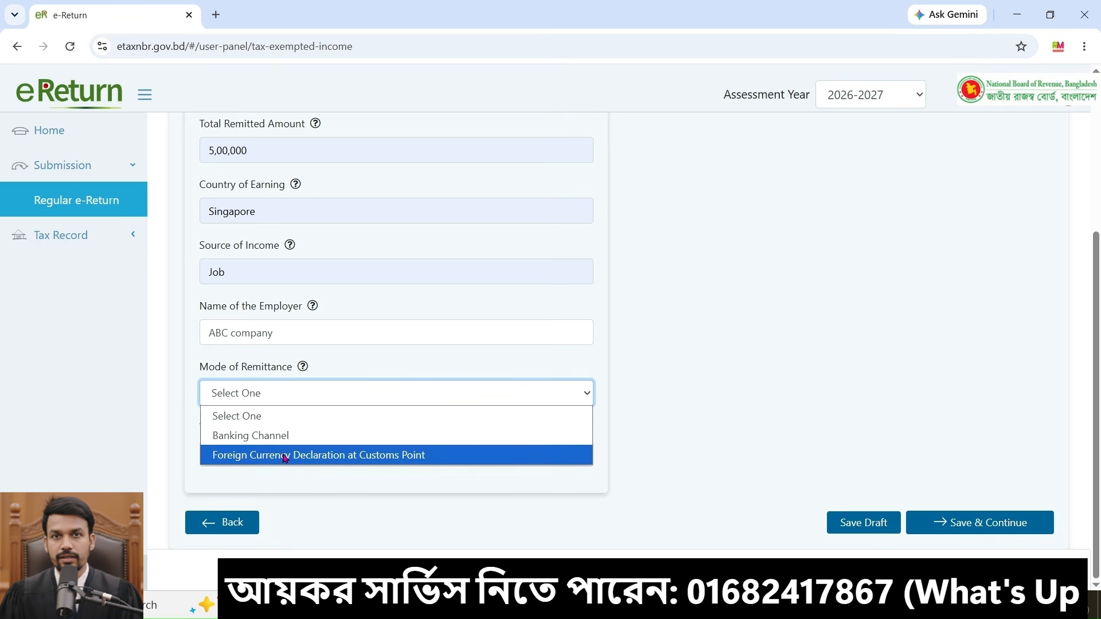
left_click(237, 437)
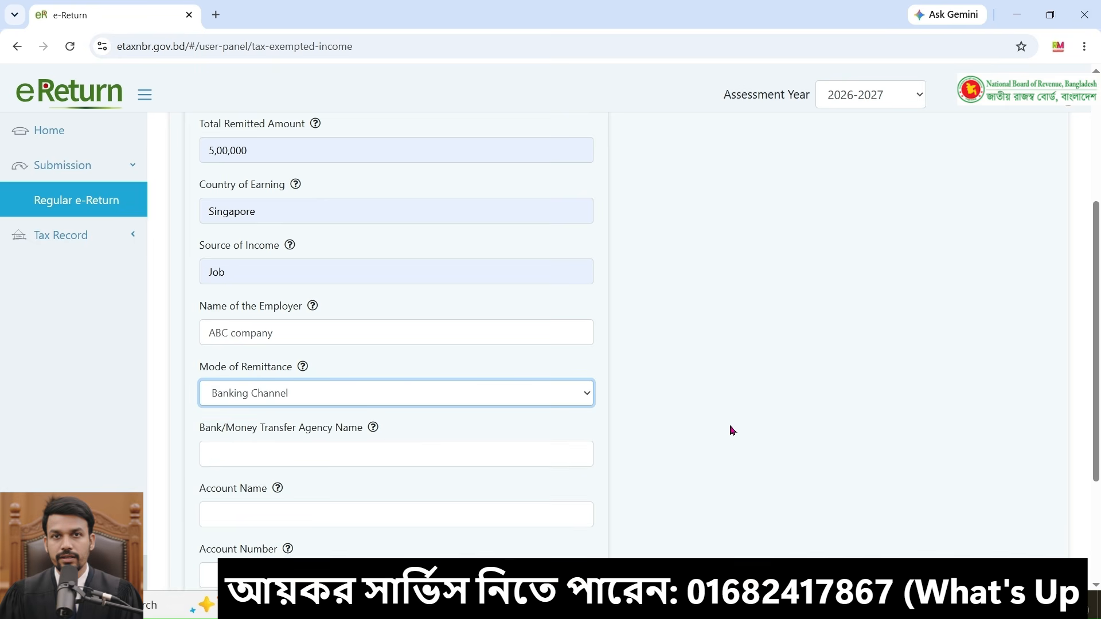
left_click(507, 452)
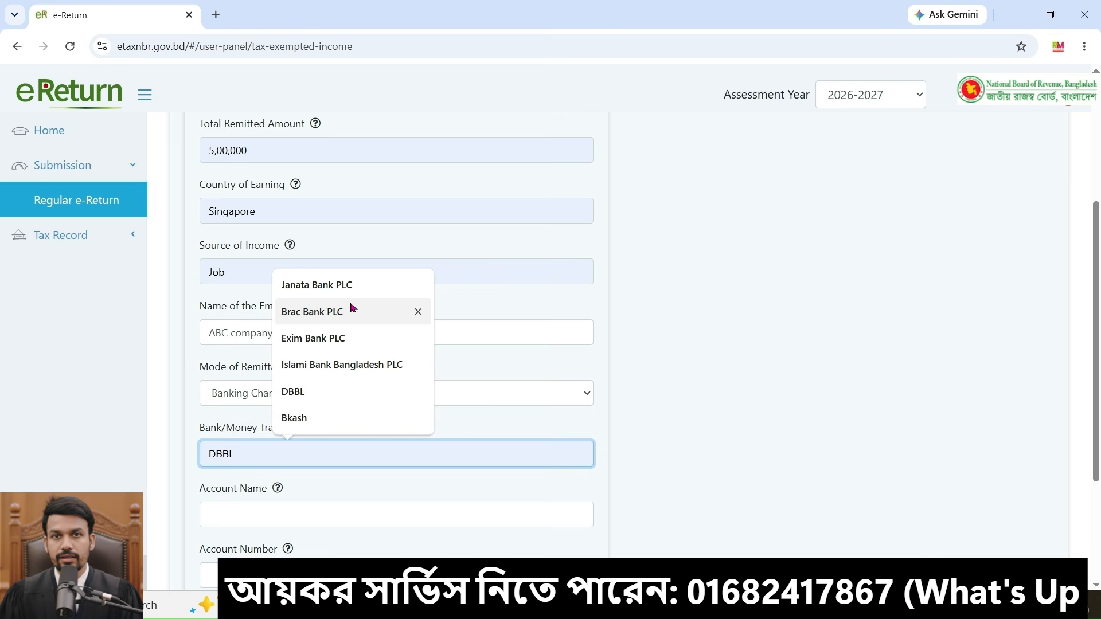
left_click(316, 285)
Step: Pick the account holder's name from the suggestions as the account name for the remittance
scroll(340, 451, "down", 1)
left_click(340, 450)
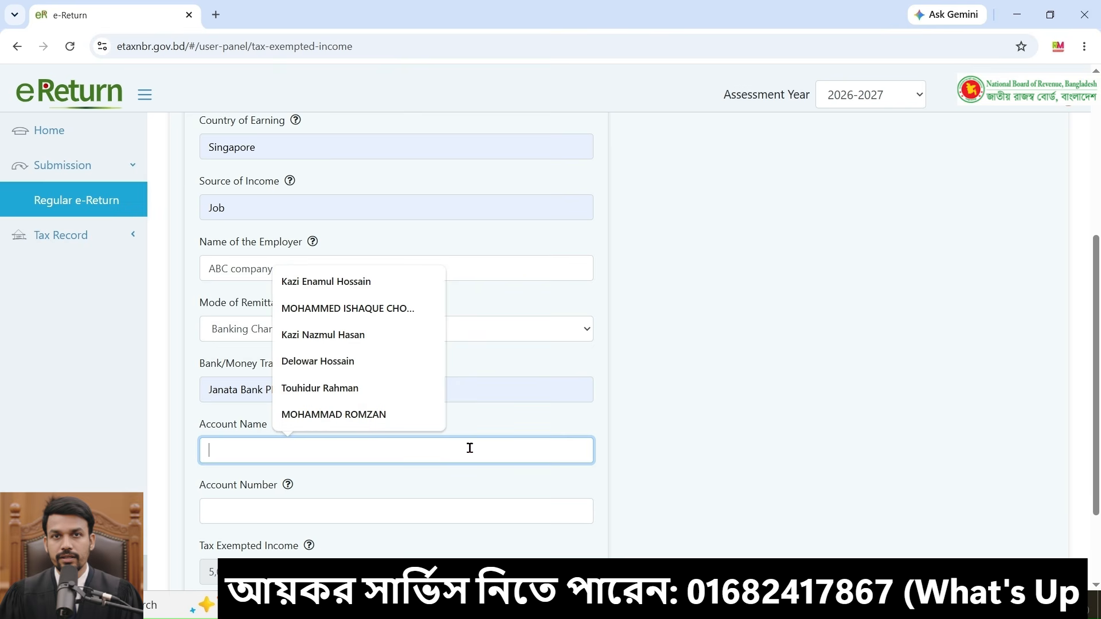
left_click(361, 362)
Step: Enter the bank account number for the remittance account
scroll(400, 432, "down", 1)
left_click(401, 433)
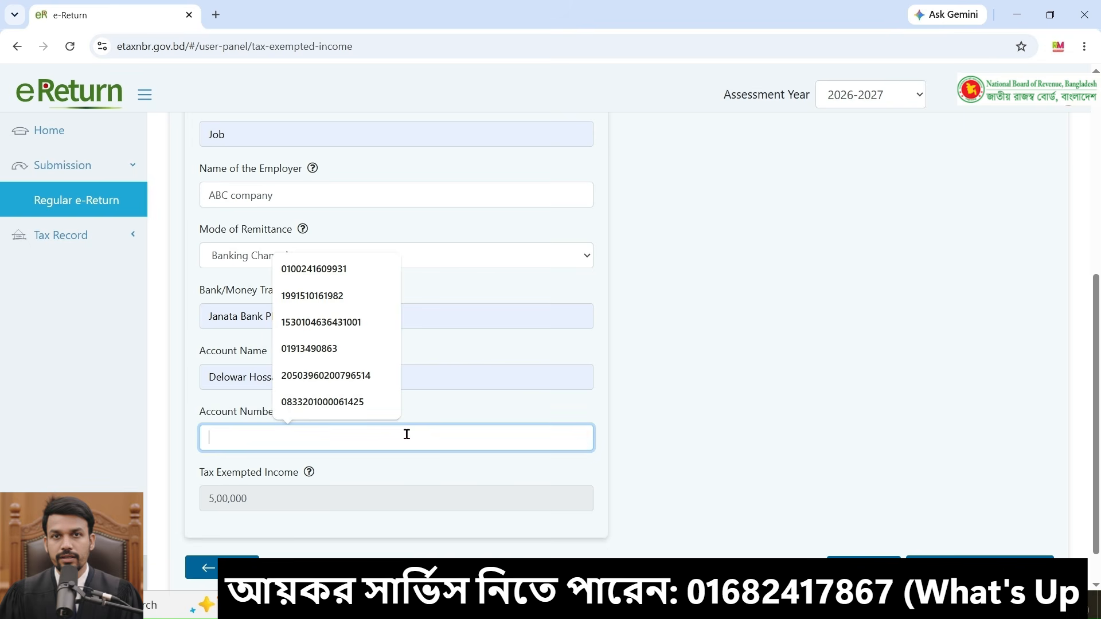
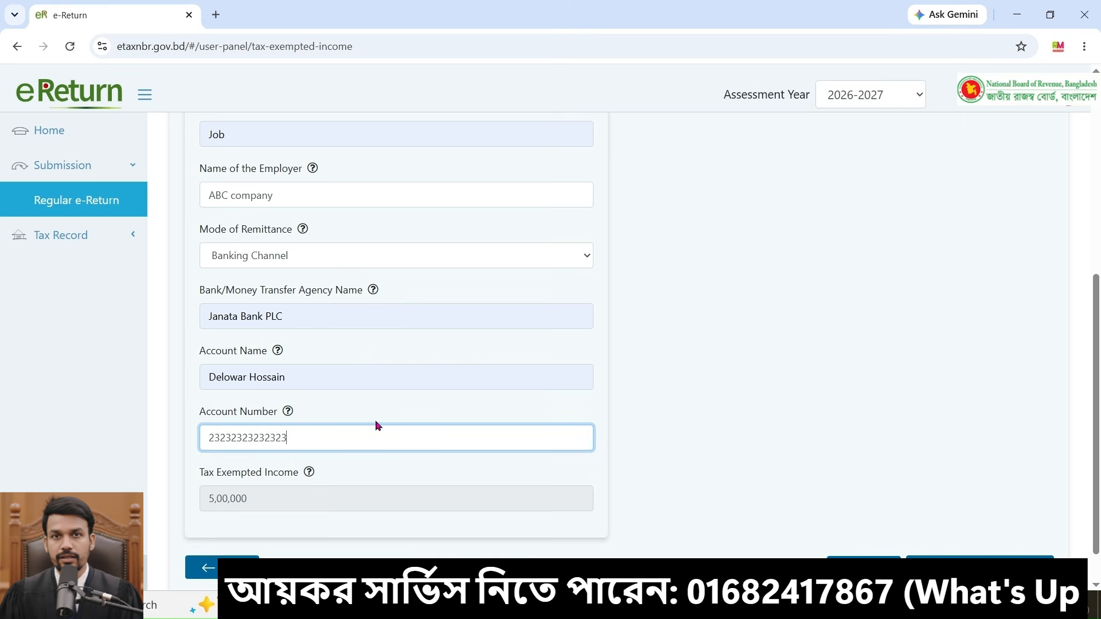
left_click(719, 463)
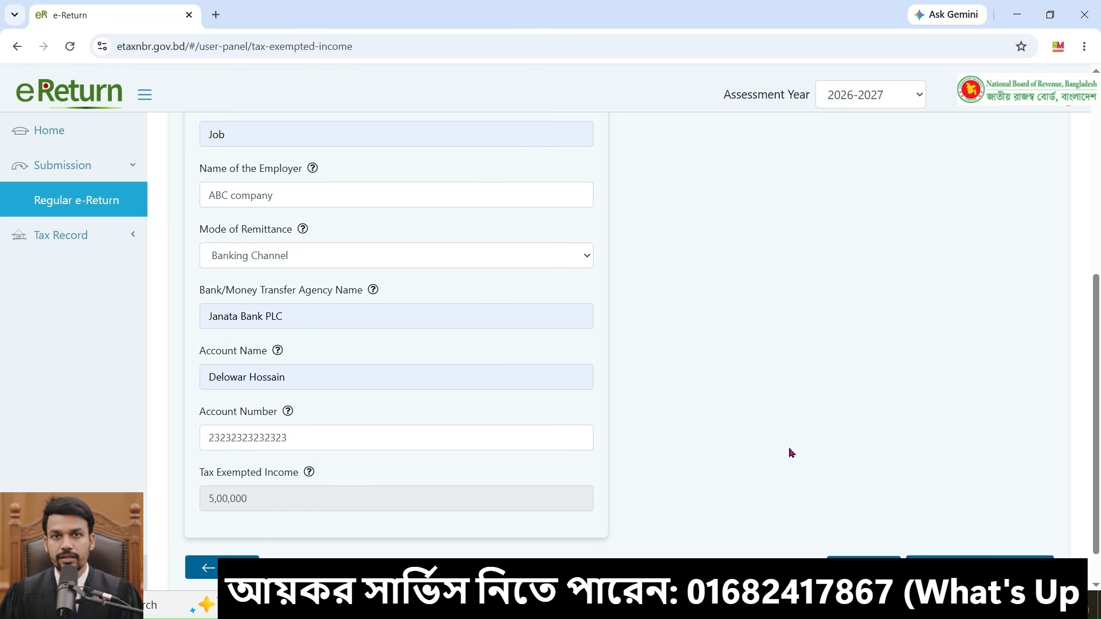
Step: Save the foreign remittance details as a draft, then save and continue to the Rebate section
scroll(791, 453, "down", 1)
left_click(863, 522)
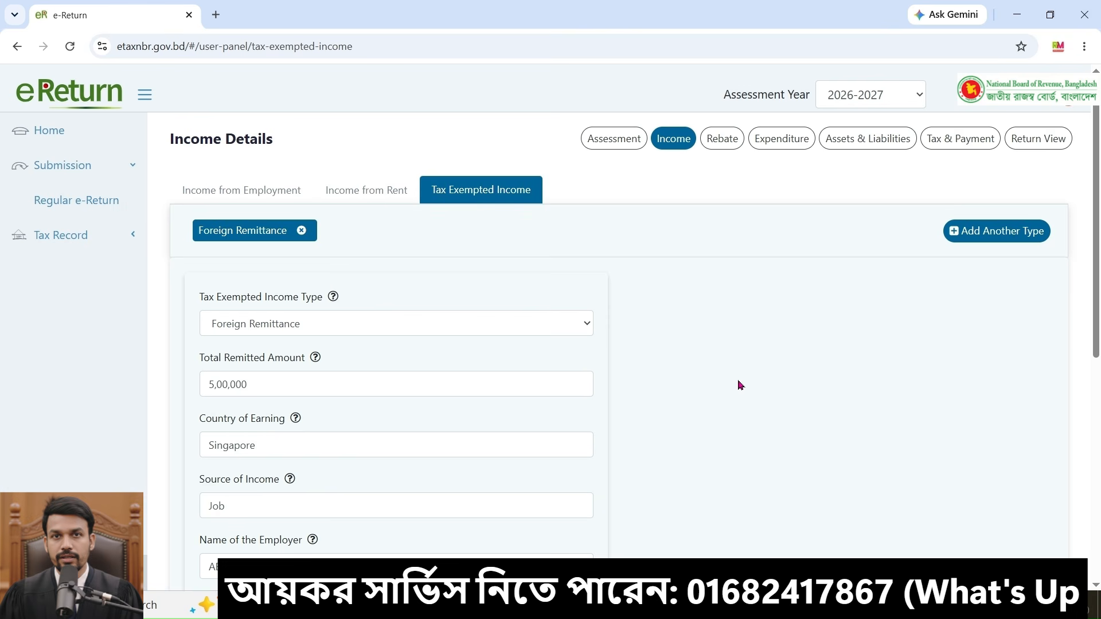
scroll(740, 385, "down", 8)
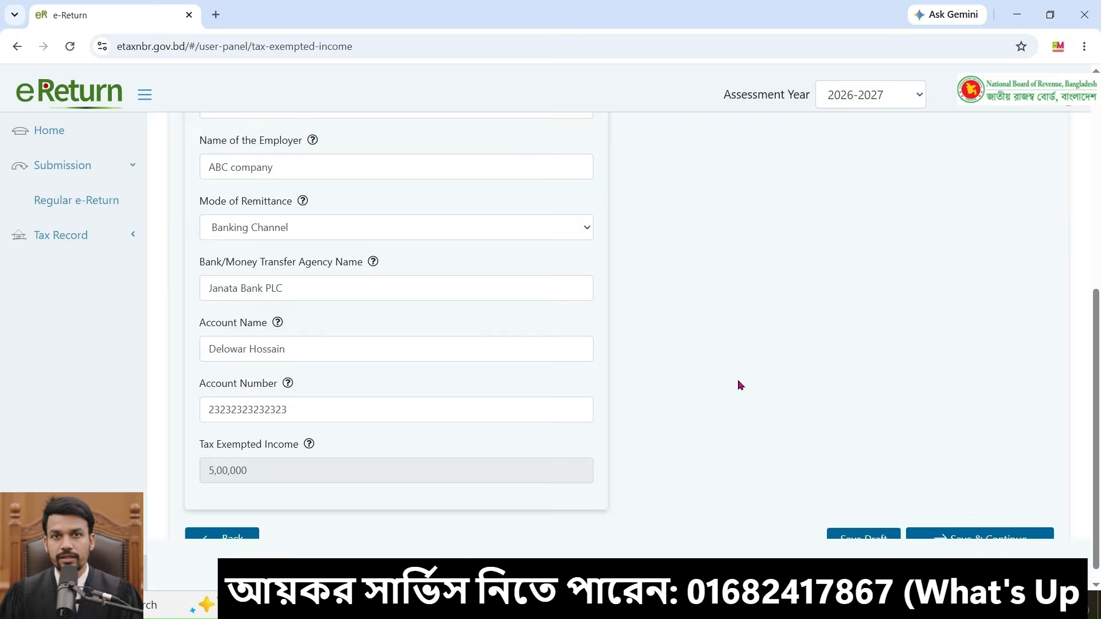
left_click(956, 527)
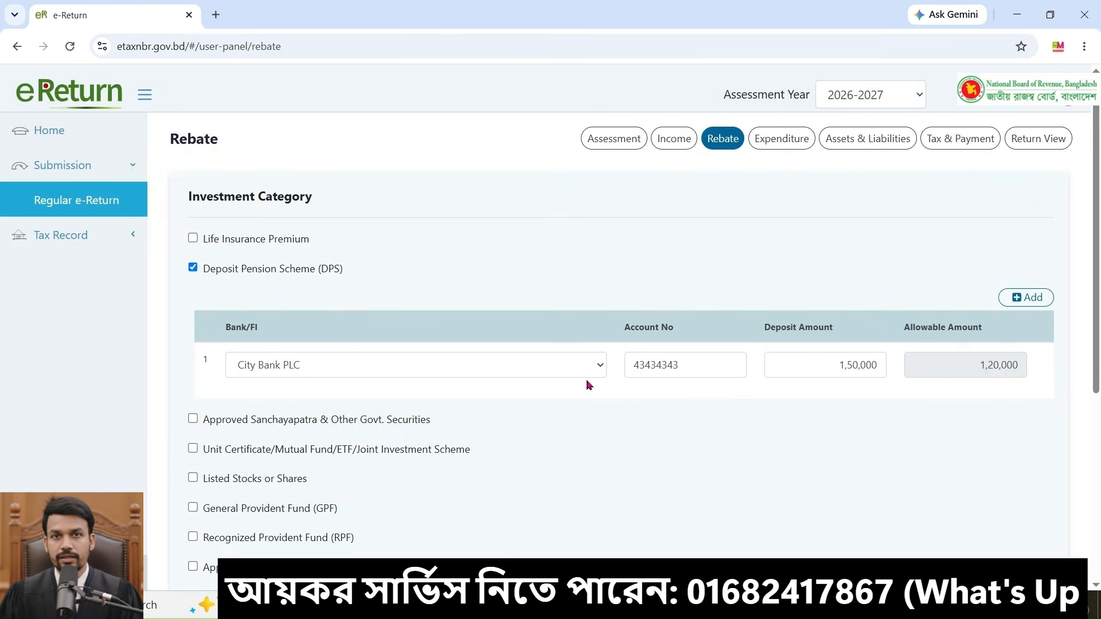
Step: Review the rebate investment categories, briefly ticking and unticking Sanchayapatra, RPF and GPF options
left_click(808, 366)
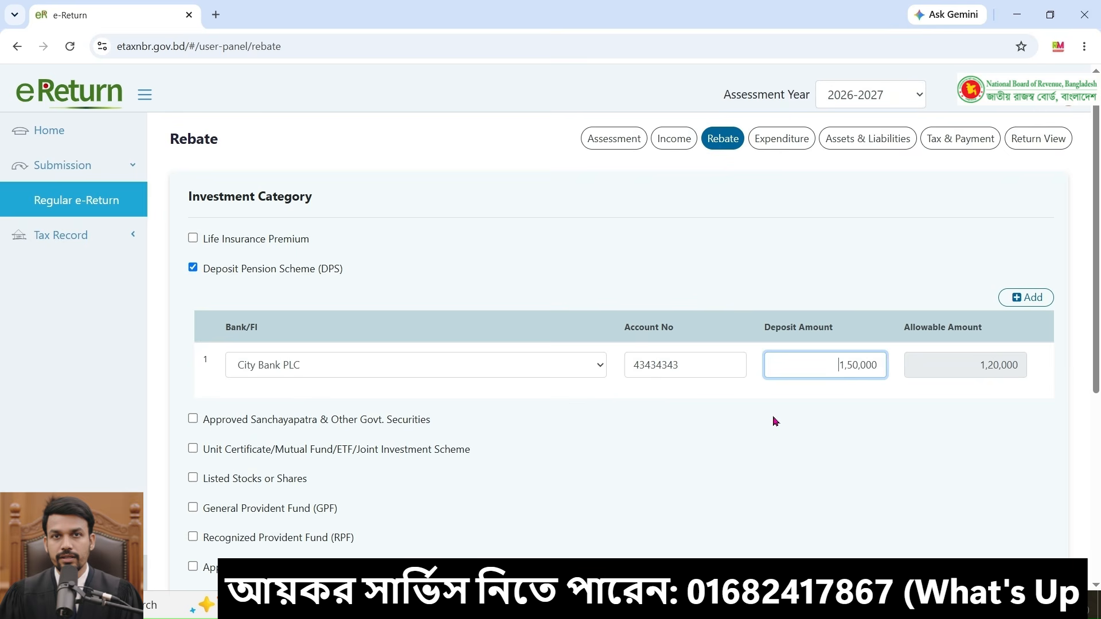
scroll(775, 422, "down", 1)
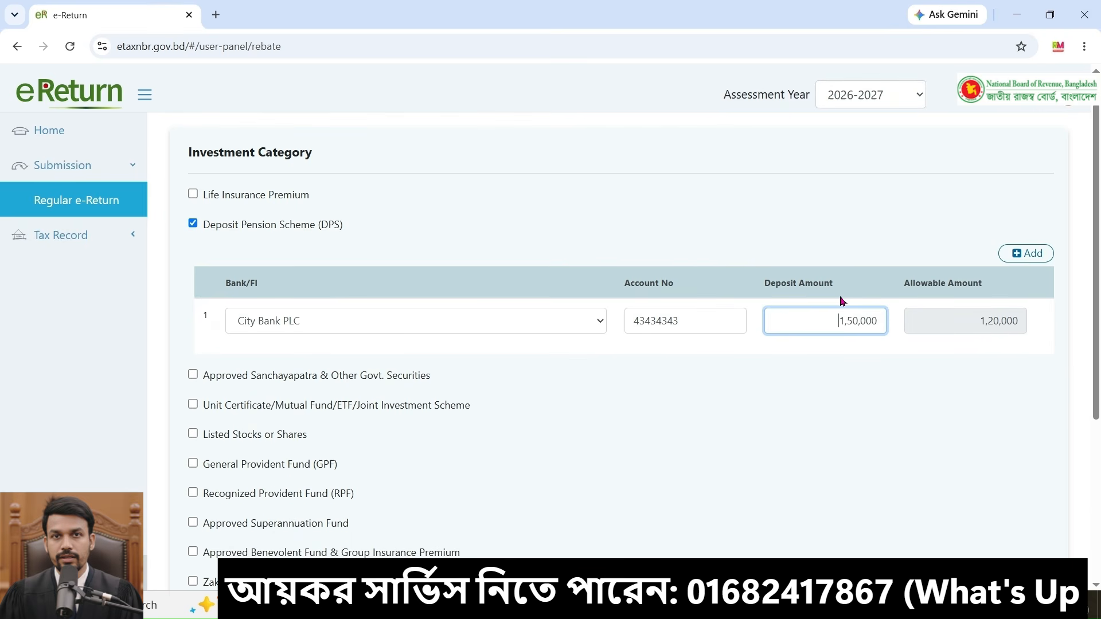
scroll(224, 347, "down", 1)
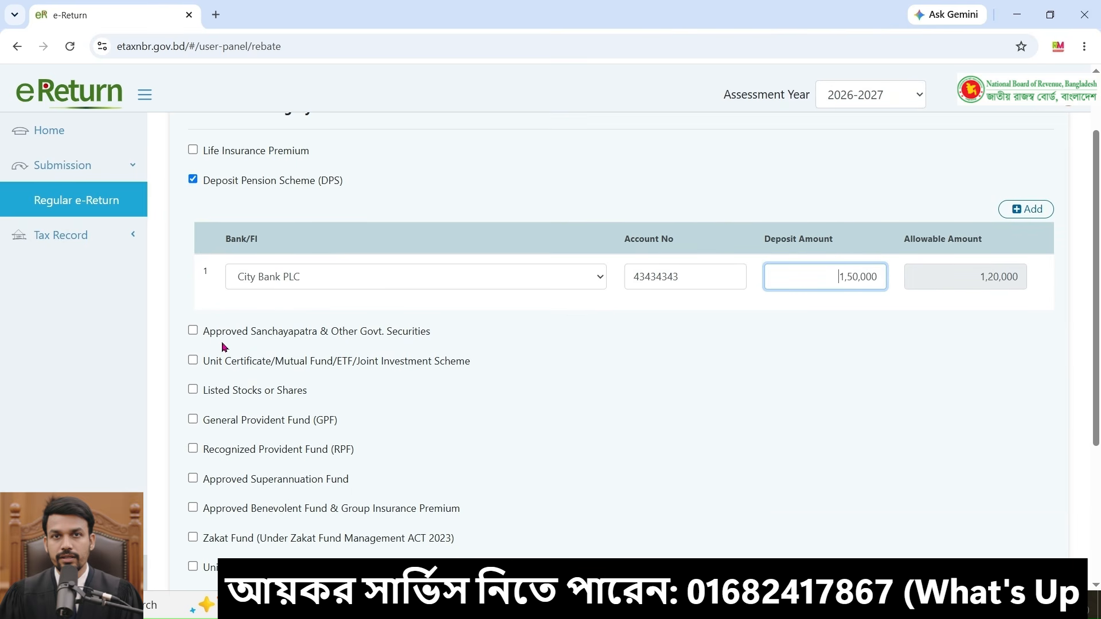
left_click(193, 331)
left_click(194, 332)
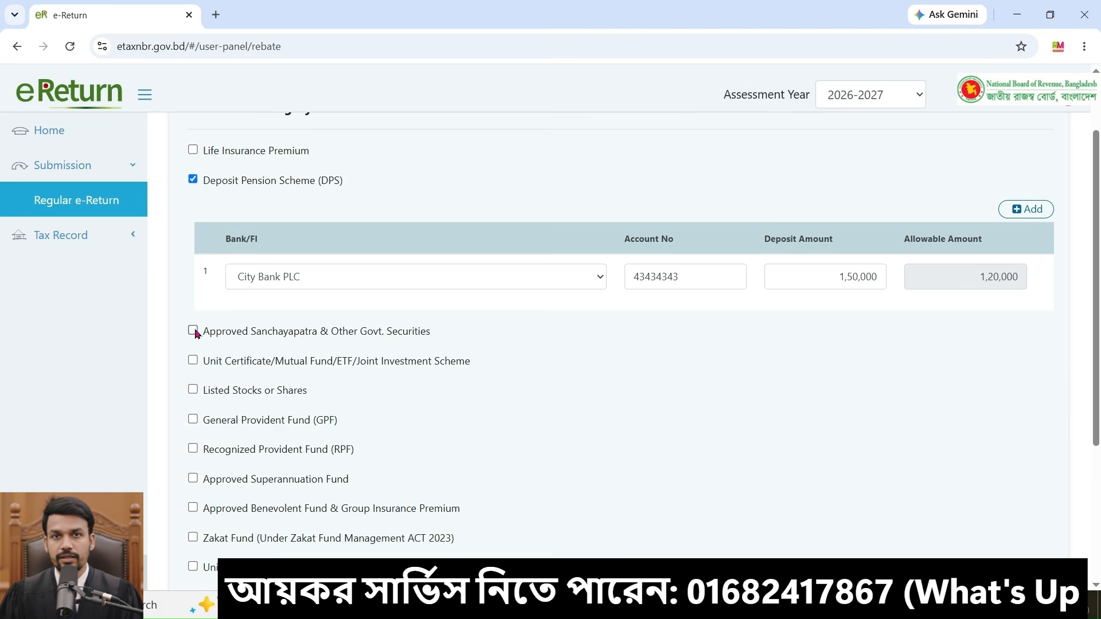
scroll(671, 441, "down", 1)
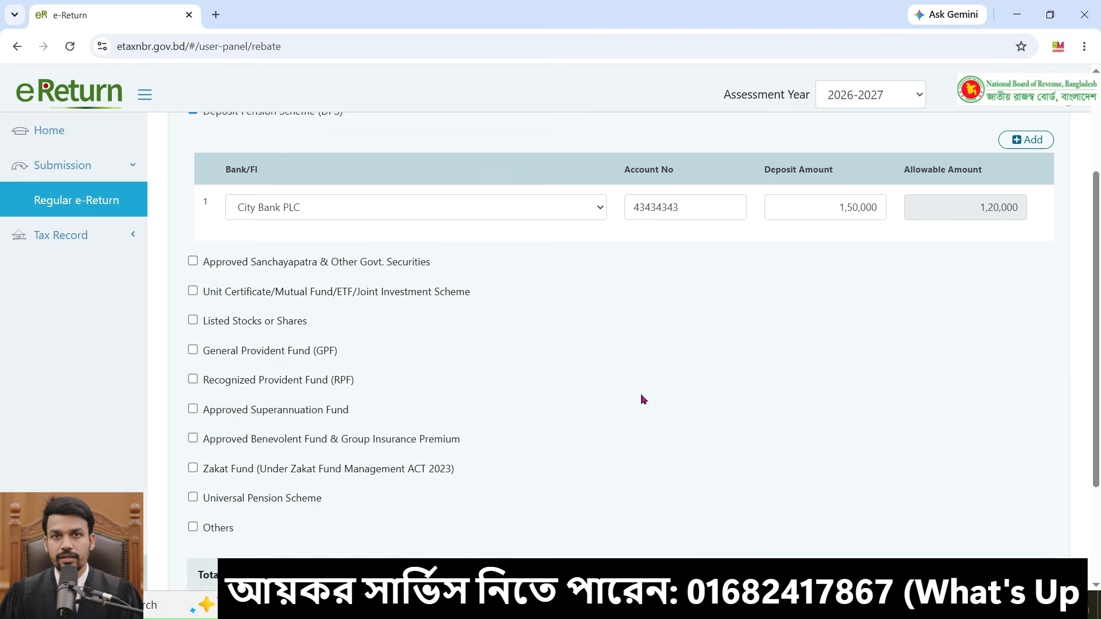
scroll(545, 362, "down", 1)
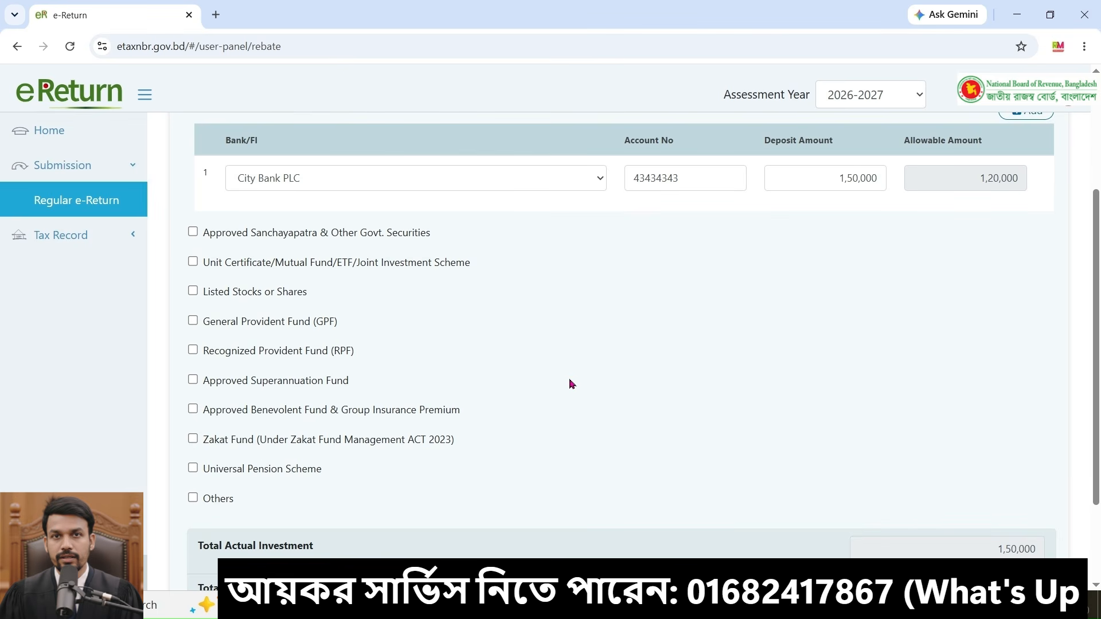
left_click(193, 350)
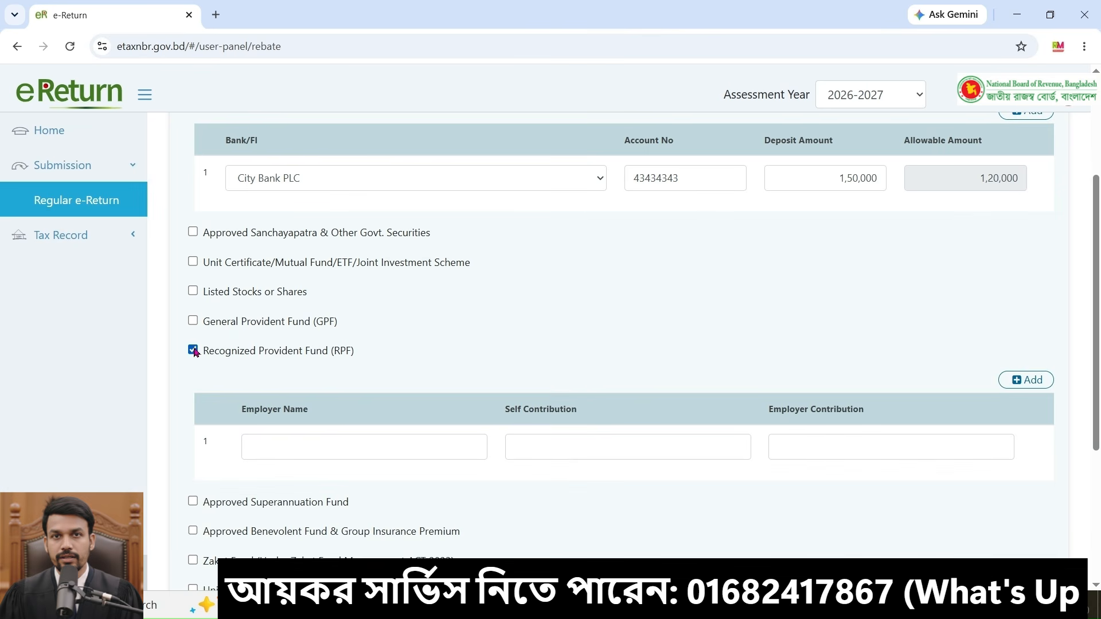
left_click(193, 350)
left_click(193, 321)
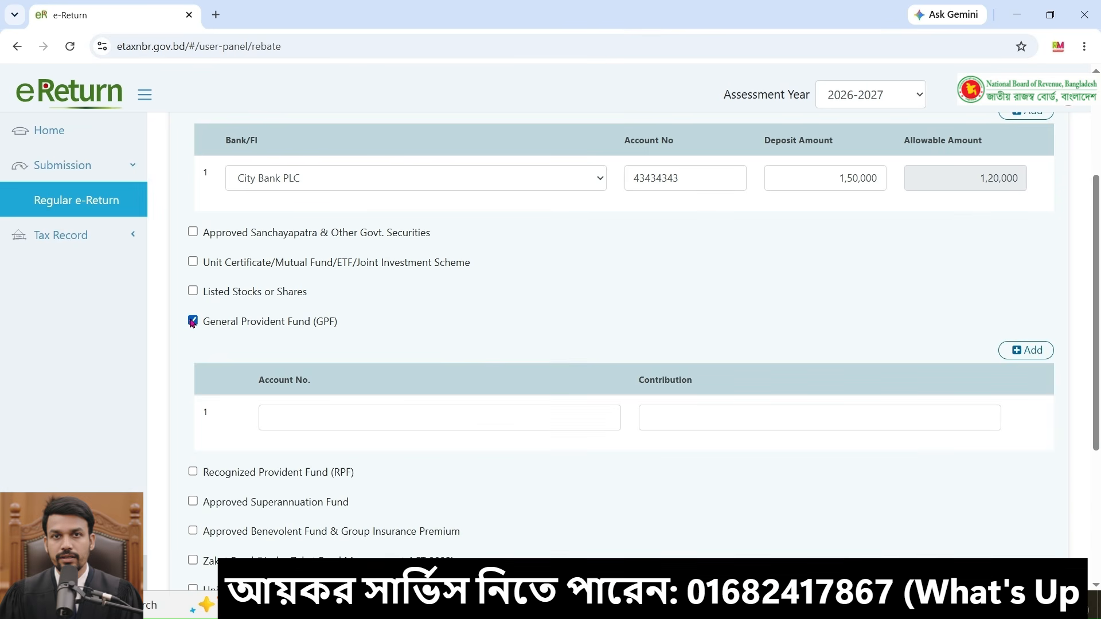
left_click(192, 322)
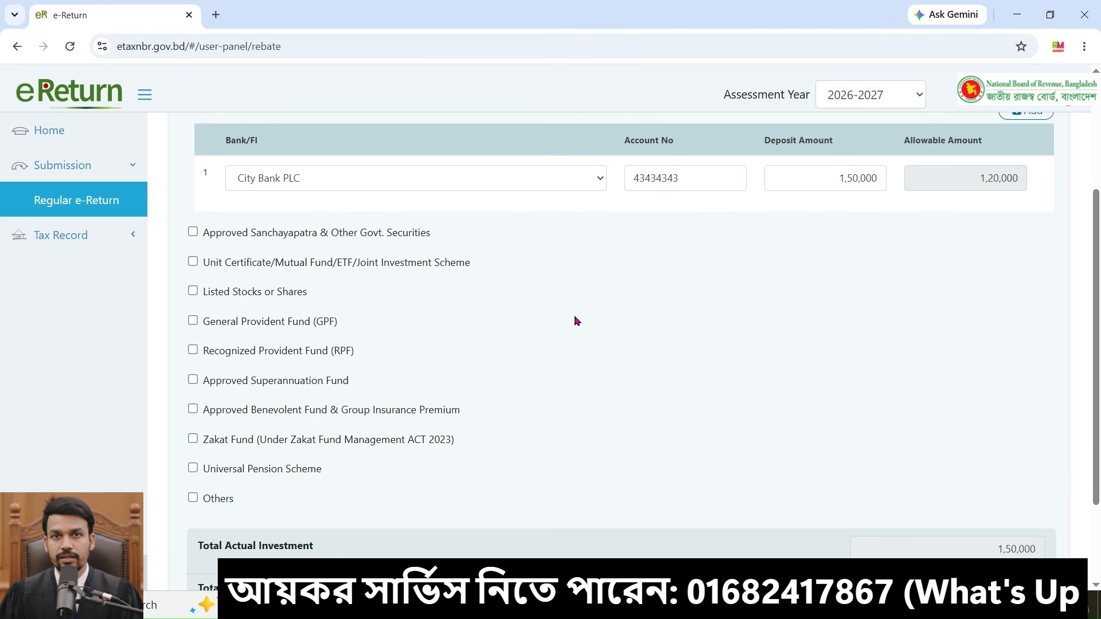
Step: Save the rebate section and continue to the Expenditure section
scroll(575, 319, "down", 1)
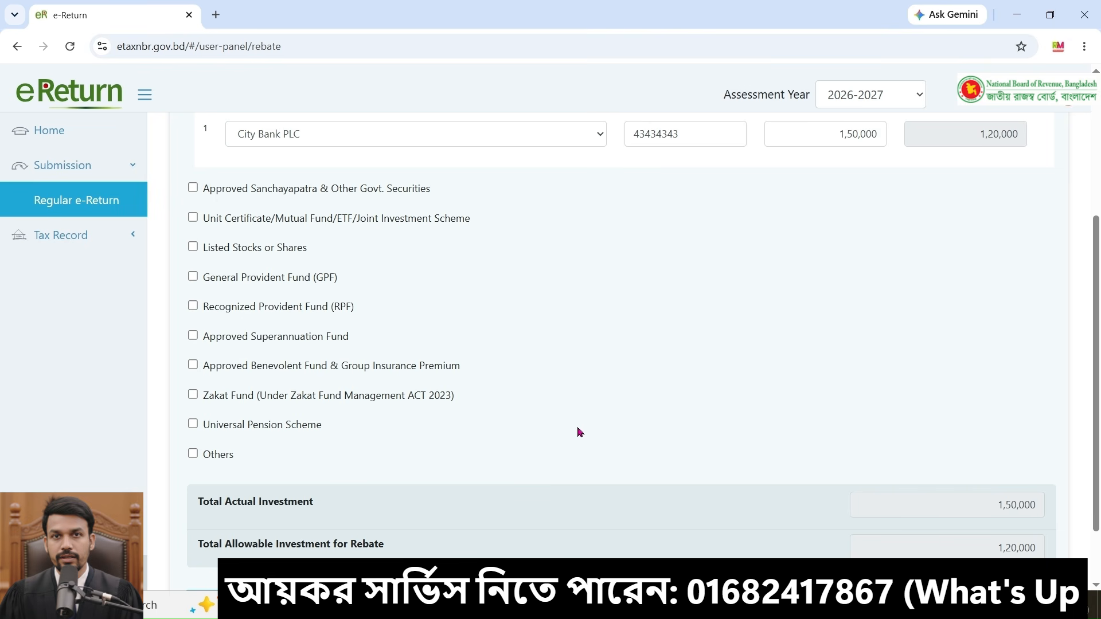
scroll(593, 431, "down", 2)
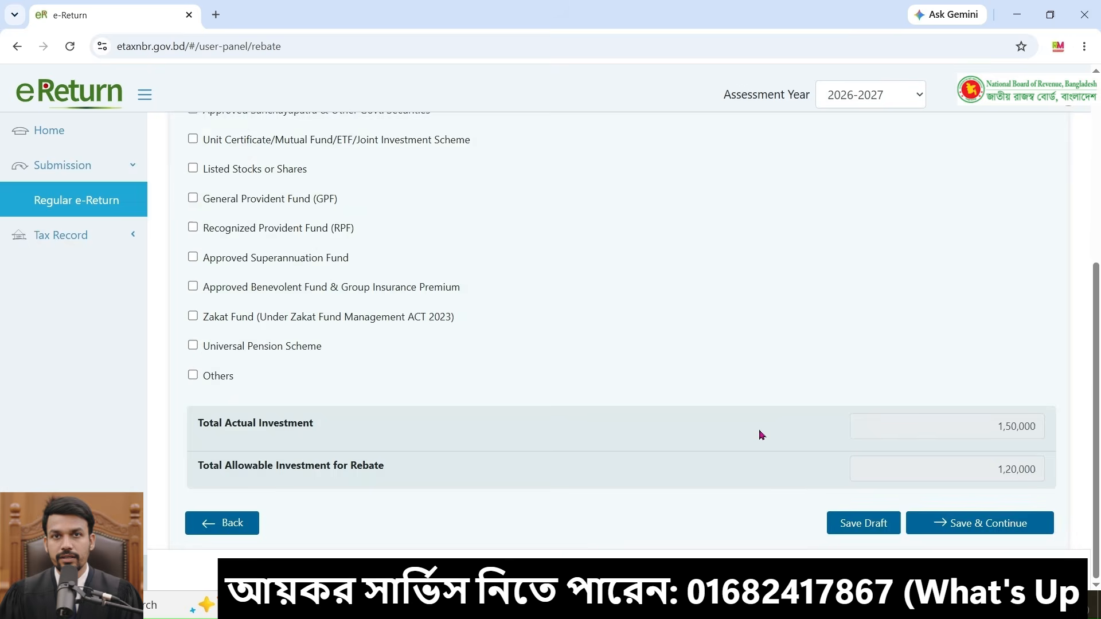
left_click(969, 523)
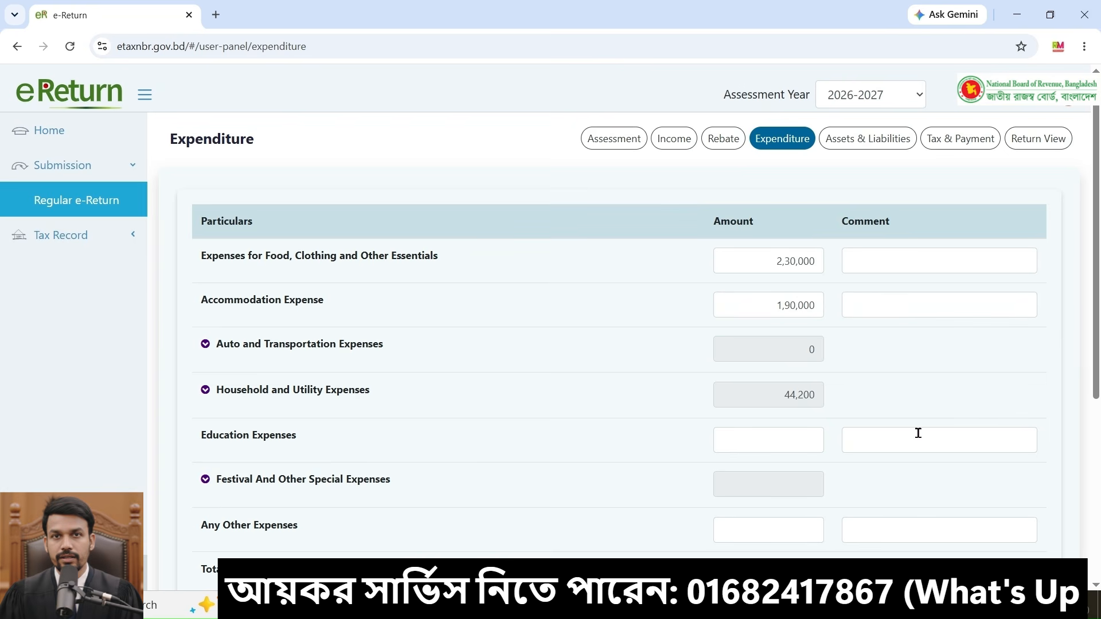
Step: Review the expenditure breakdowns for taxes paid and household utilities, then save and continue to Assets & Liabilities
scroll(912, 424, "down", 1)
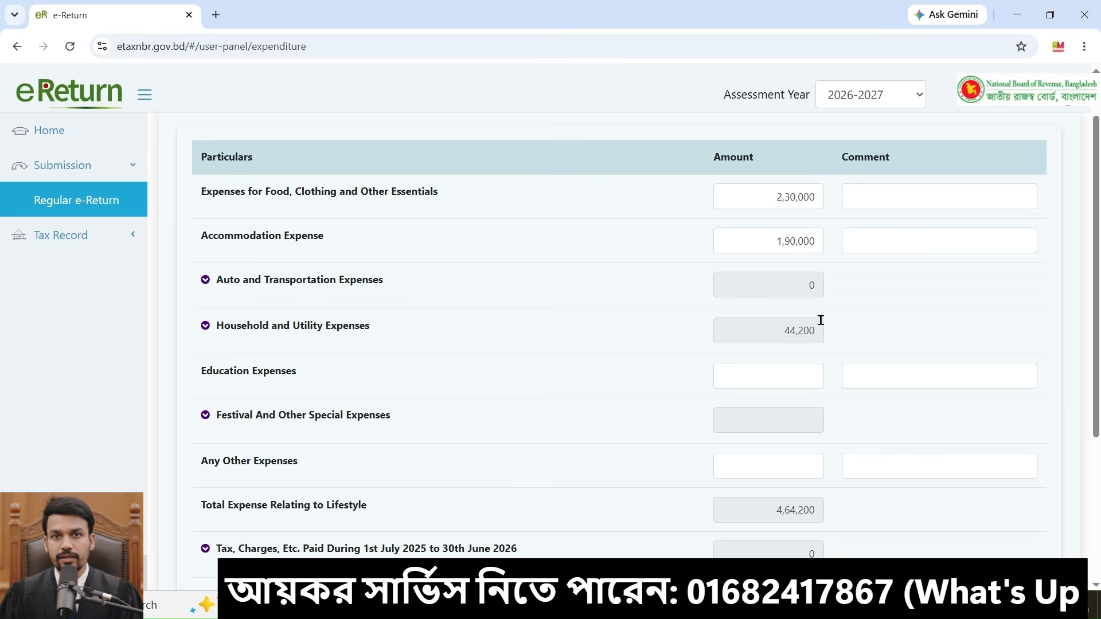
scroll(825, 338, "down", 3)
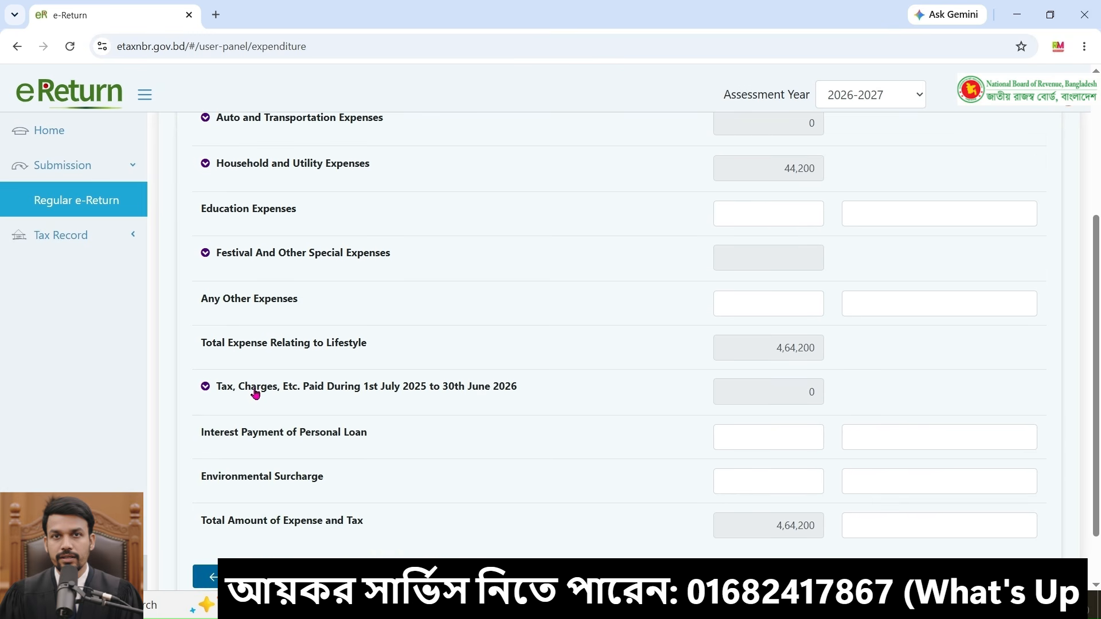
left_click(256, 394)
left_click(761, 438)
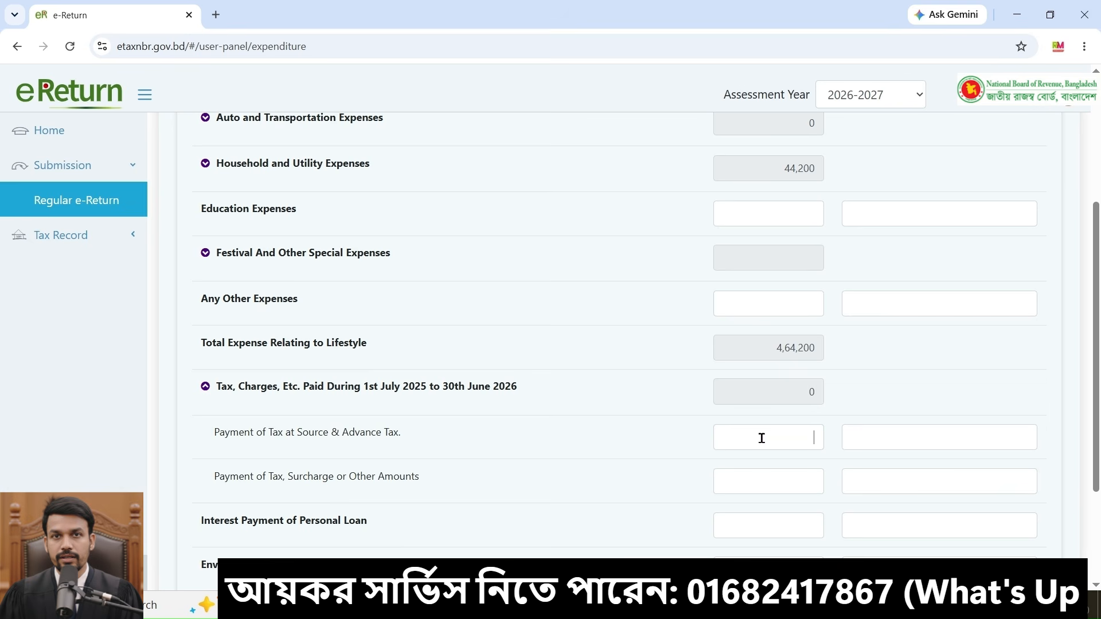
left_click(328, 390)
scroll(256, 270, "down", 1)
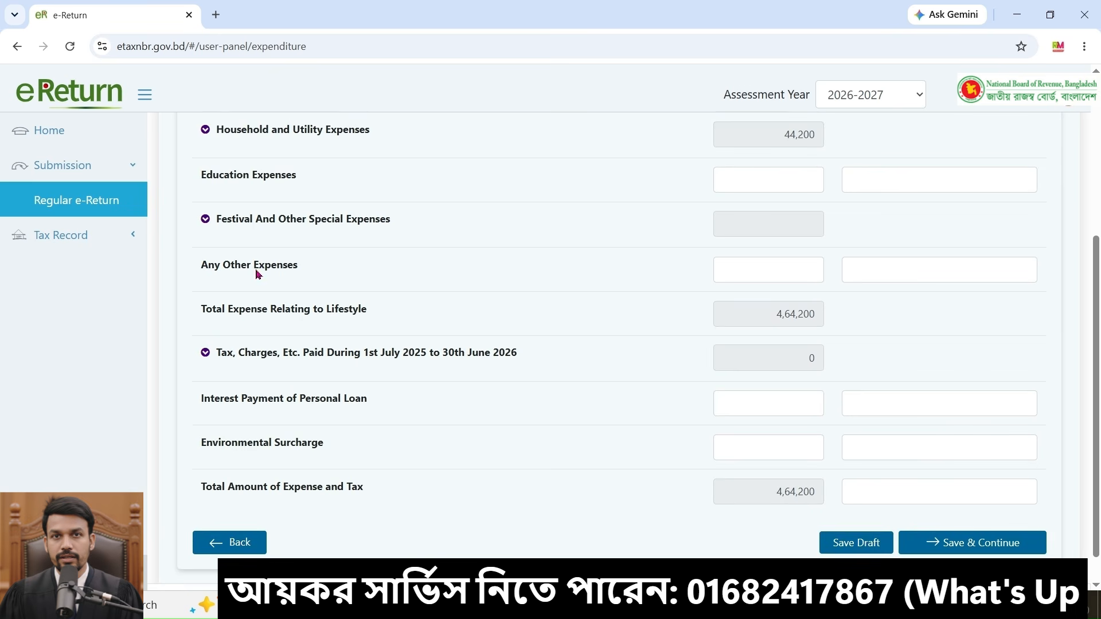
left_click(781, 269)
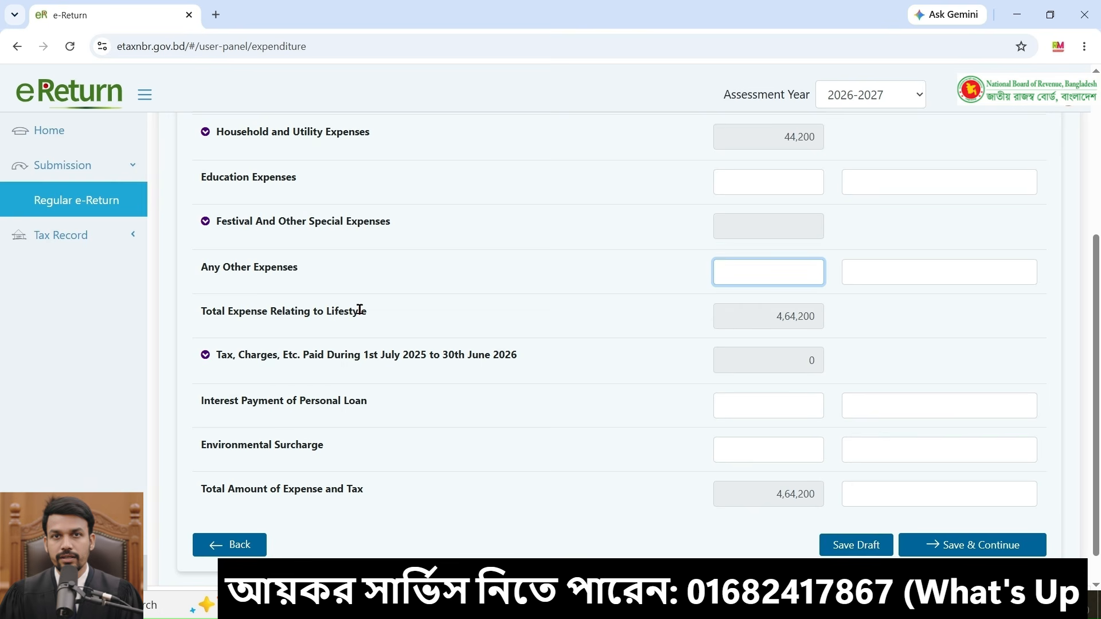
scroll(359, 310, "up", 2)
left_click(312, 235)
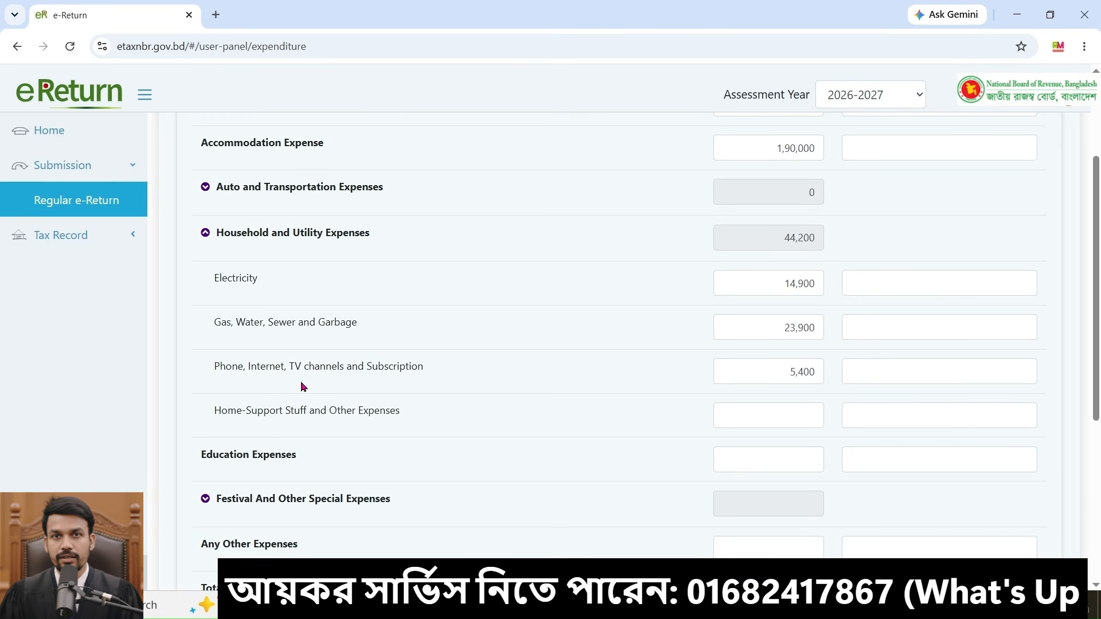
left_click(788, 412)
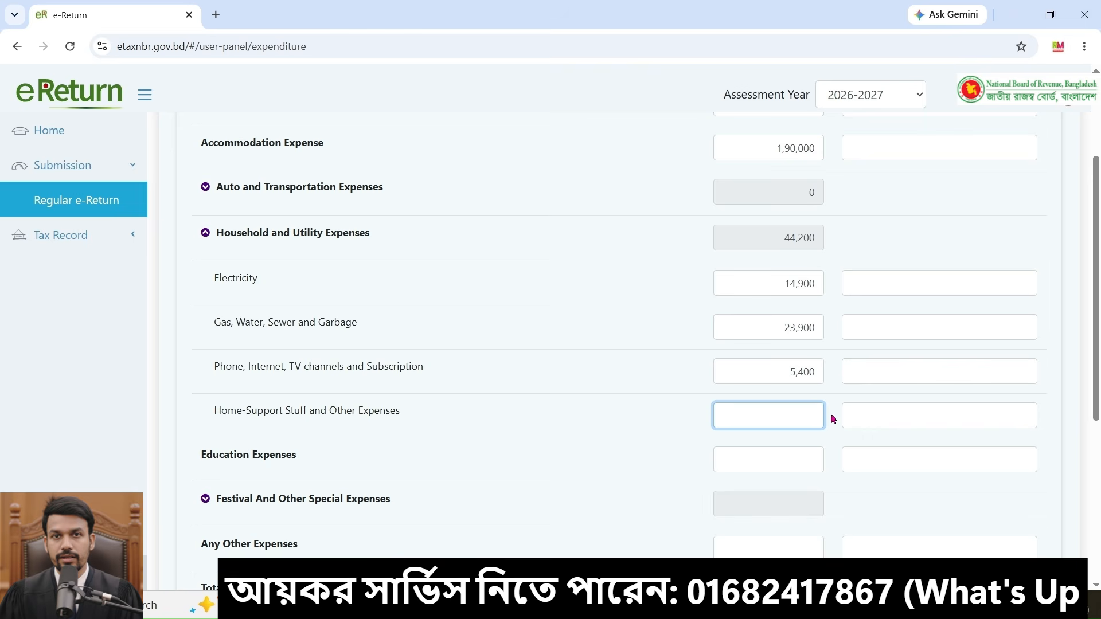
scroll(1048, 454, "down", 5)
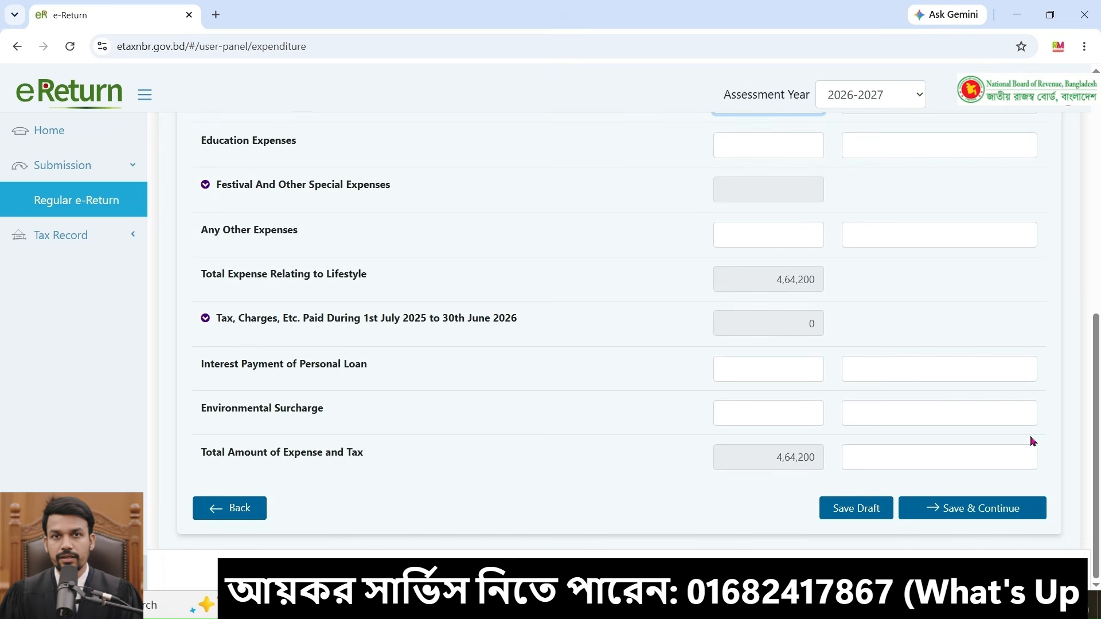
left_click(976, 513)
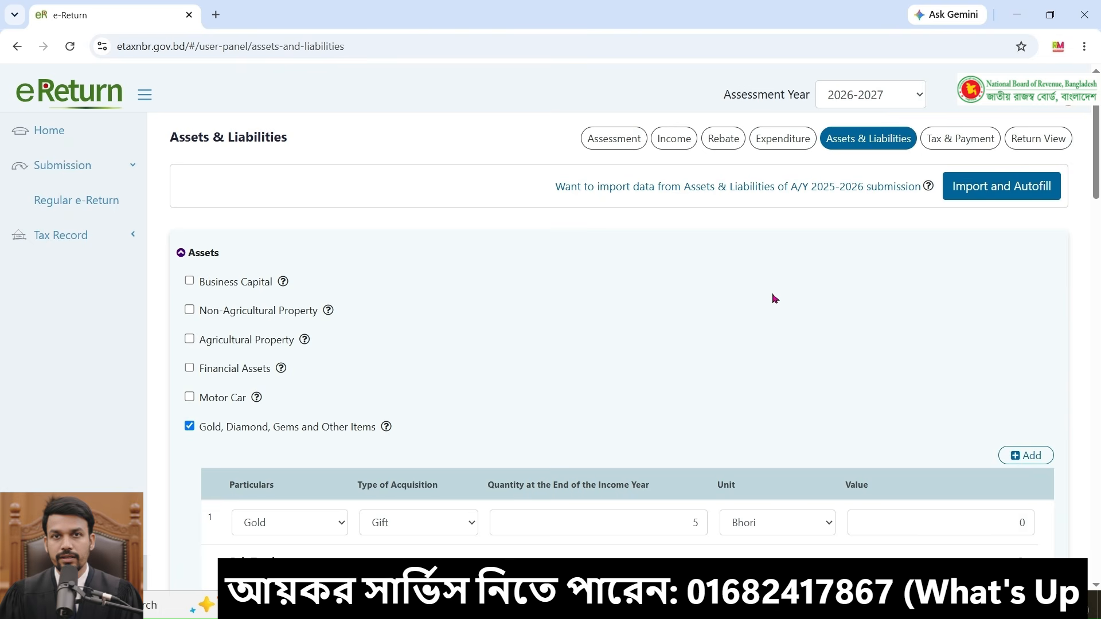
Step: Try to import and autofill assets and liabilities from the 2025-2026 submission
scroll(775, 298, "down", 1)
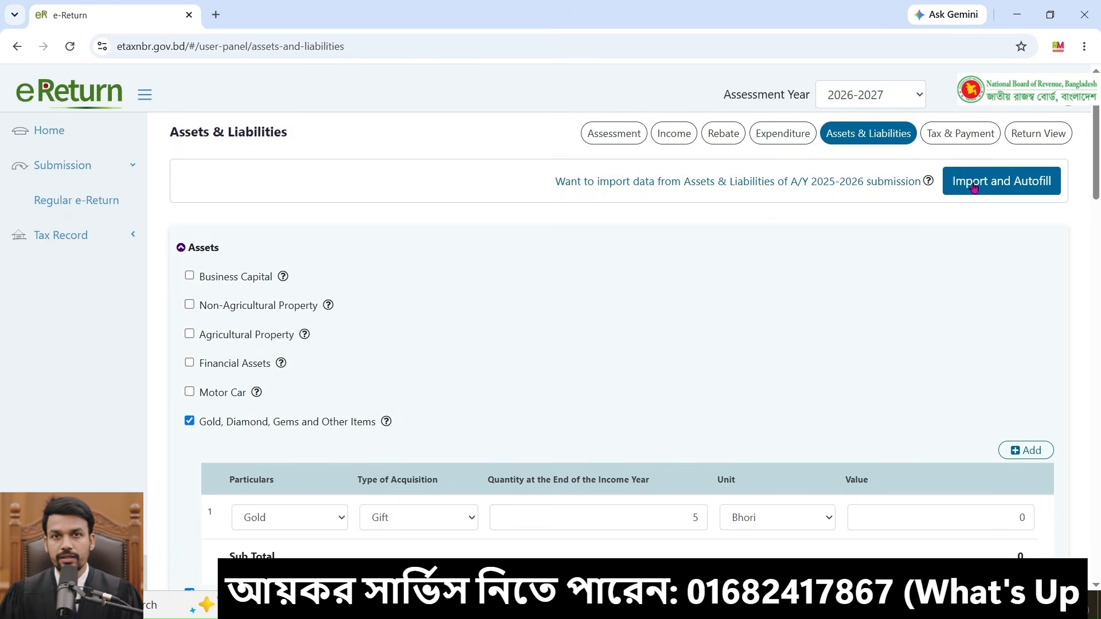
left_click(974, 187)
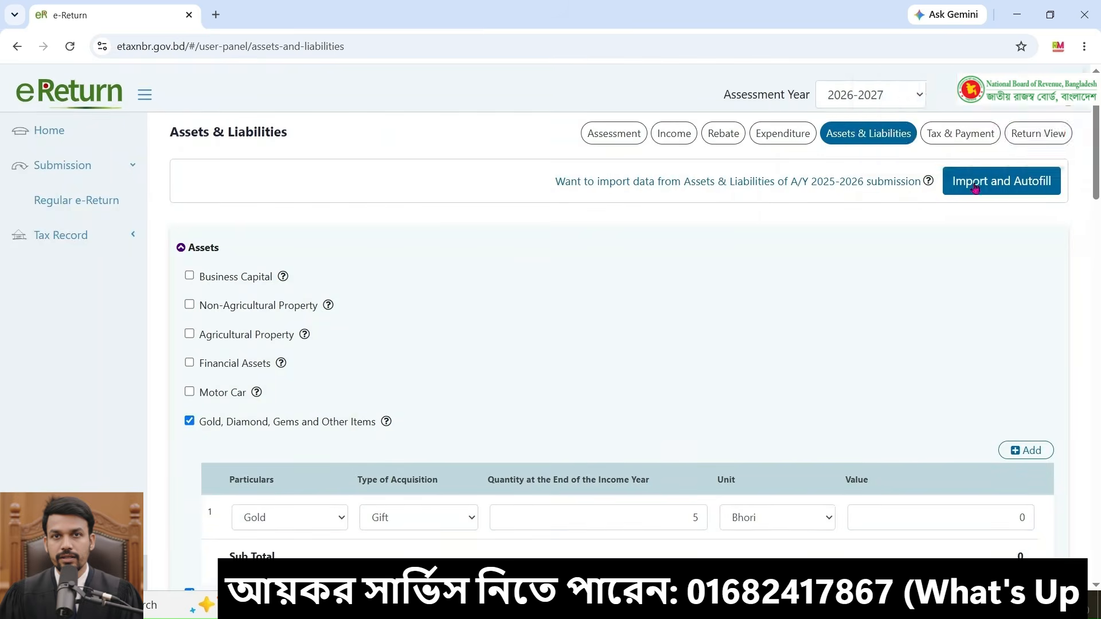
left_click(978, 188)
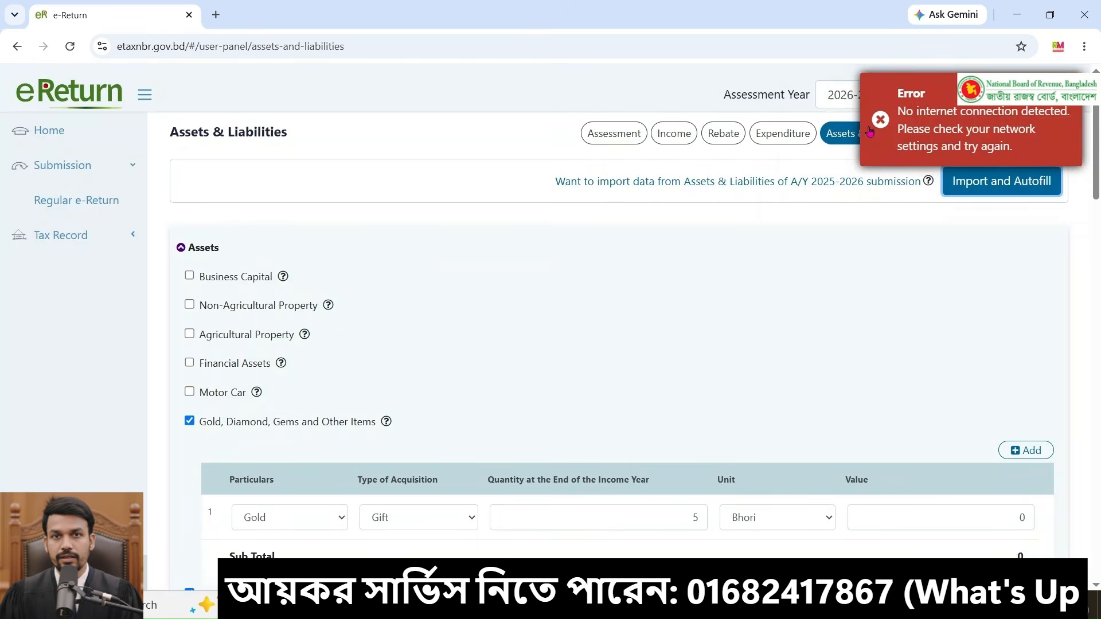
Step: Review the gold and furniture entries in the assets list
scroll(232, 397, "down", 1)
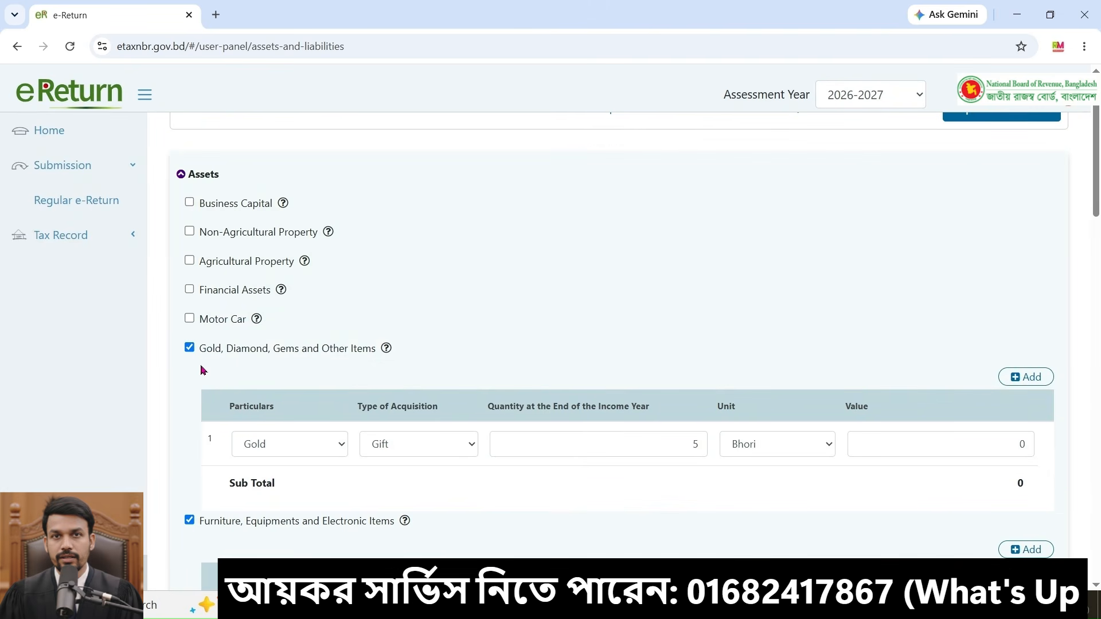
left_click(976, 445)
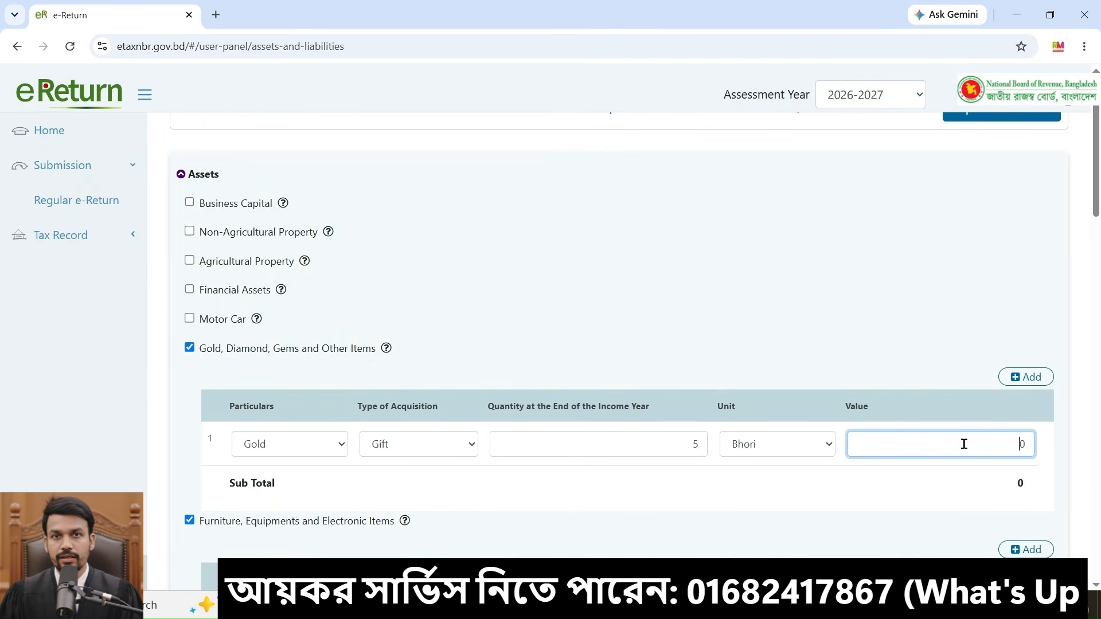
left_click(754, 312)
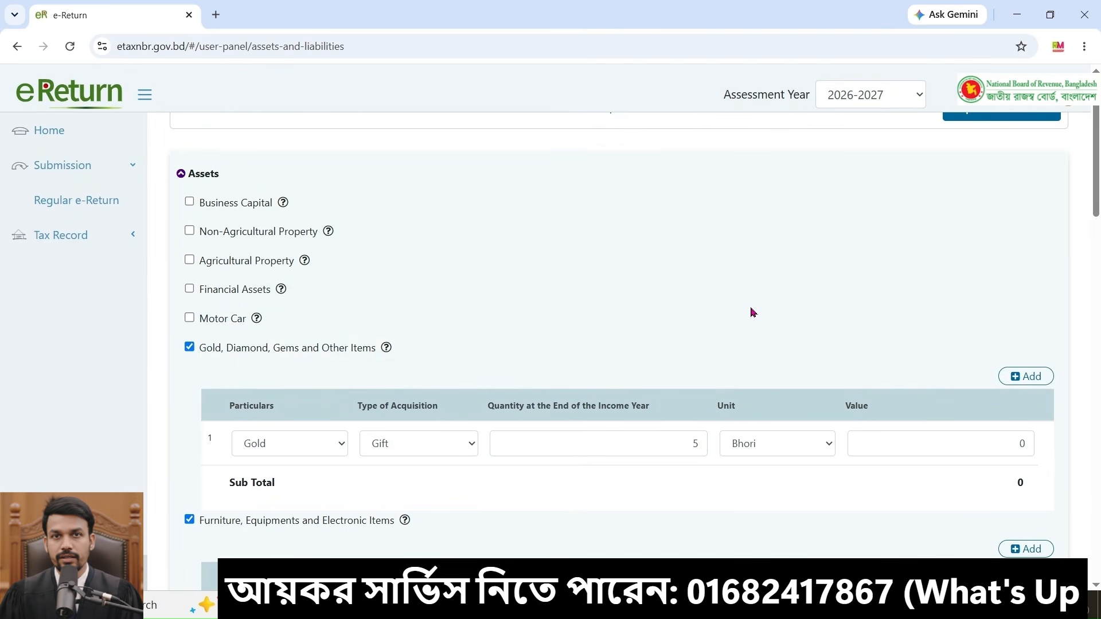
scroll(754, 312, "down", 5)
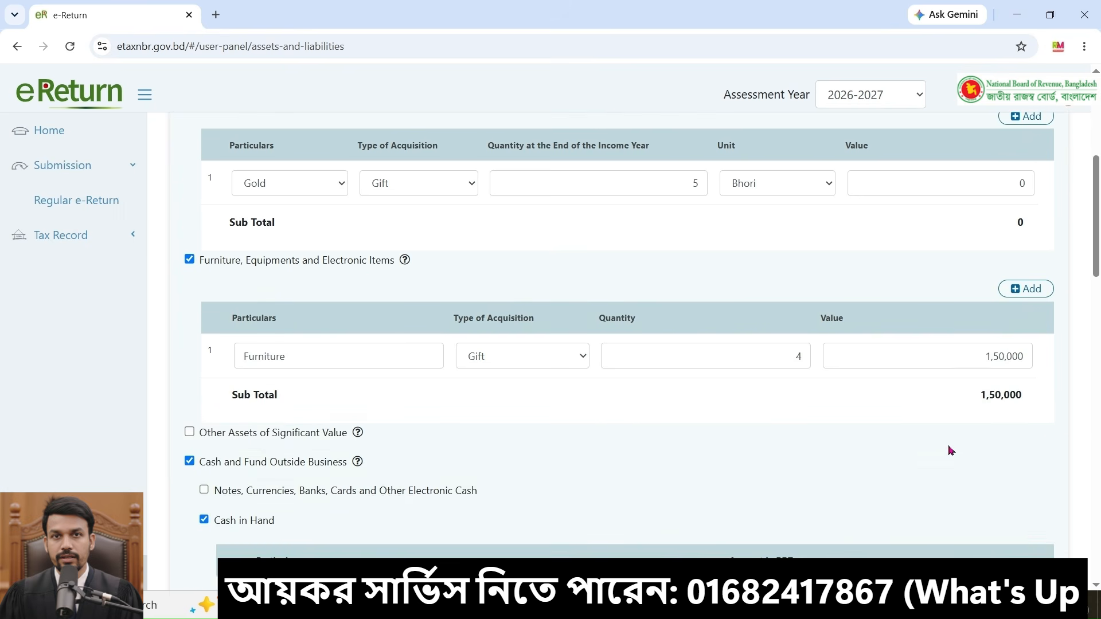
Step: Review the asset totals and summary, then untick Other Receipts in the Sources of Fund section
scroll(950, 451, "down", 2)
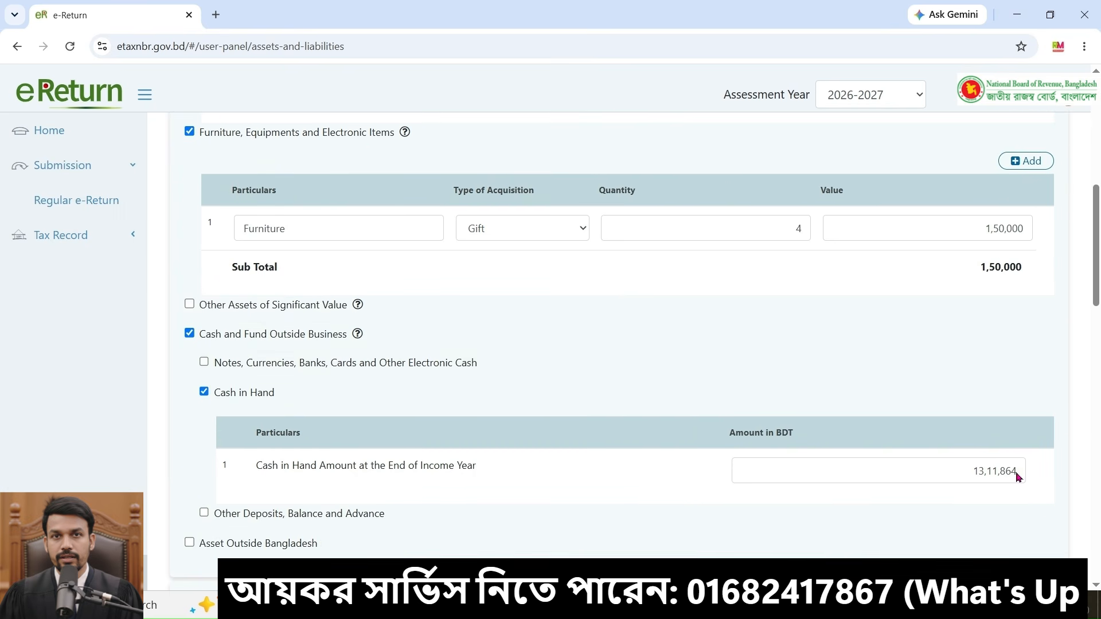
left_click(883, 473)
scroll(863, 430, "down", 10)
scroll(883, 428, "up", 2)
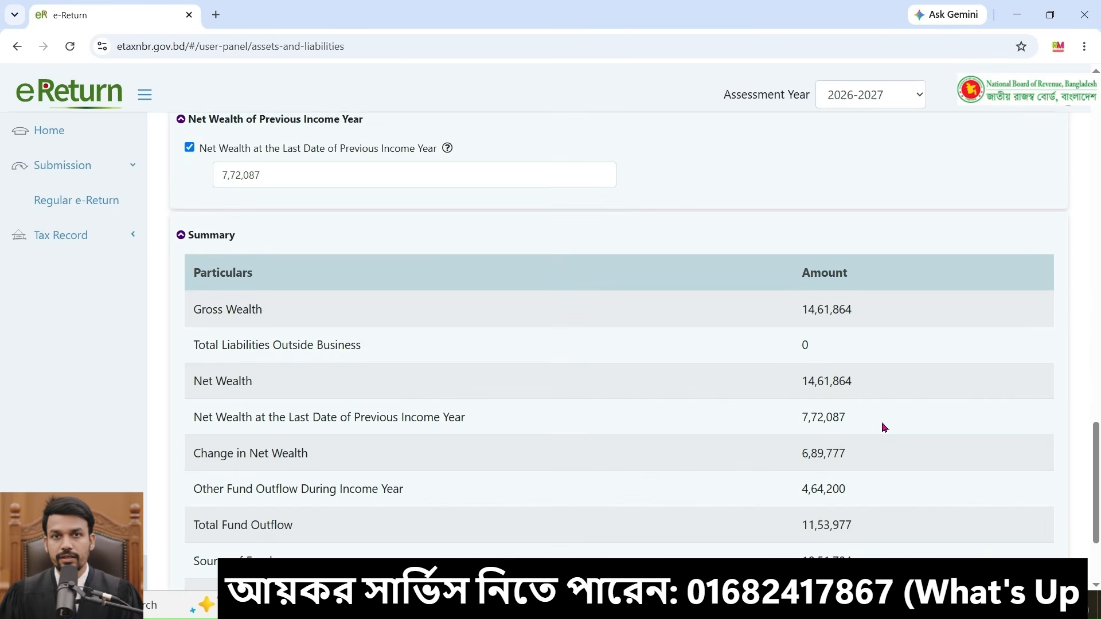
scroll(884, 427, "up", 7)
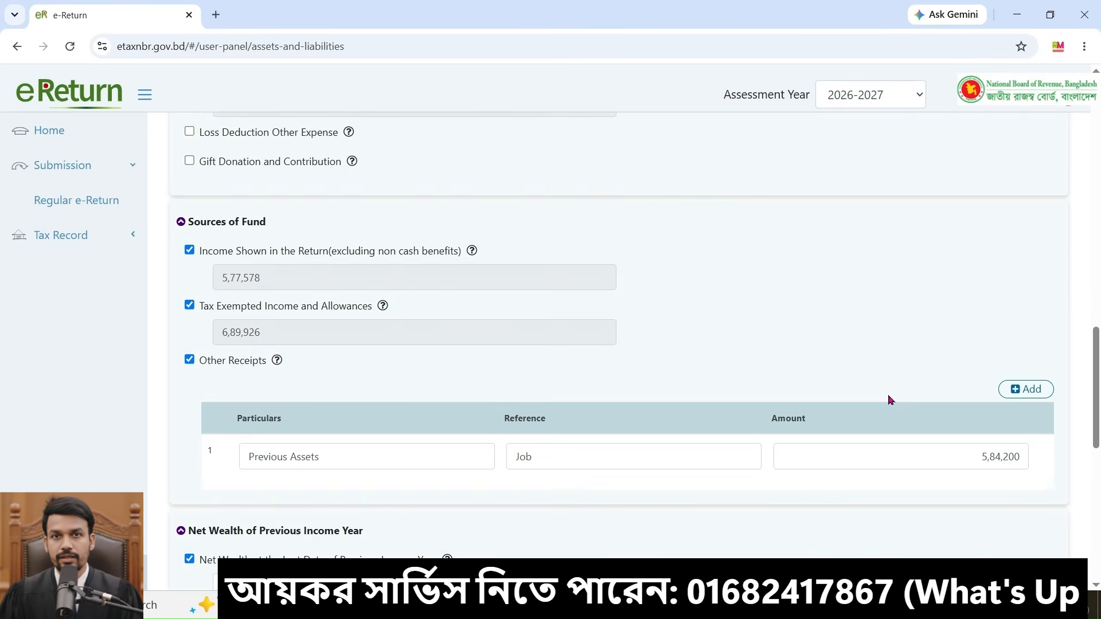
scroll(890, 399, "up", 1)
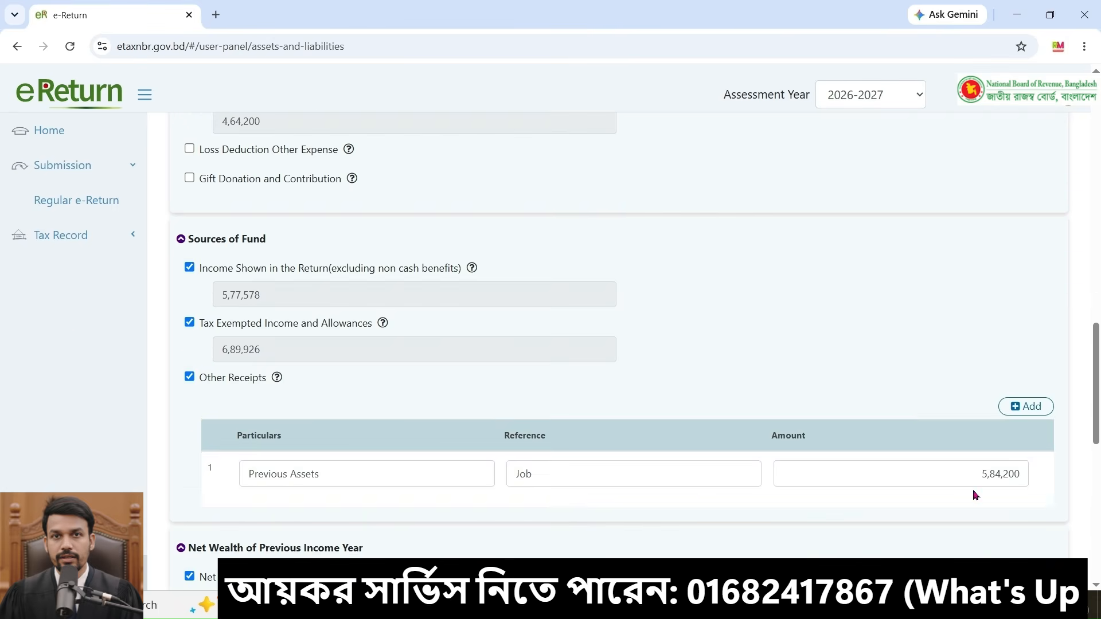
left_click(190, 379)
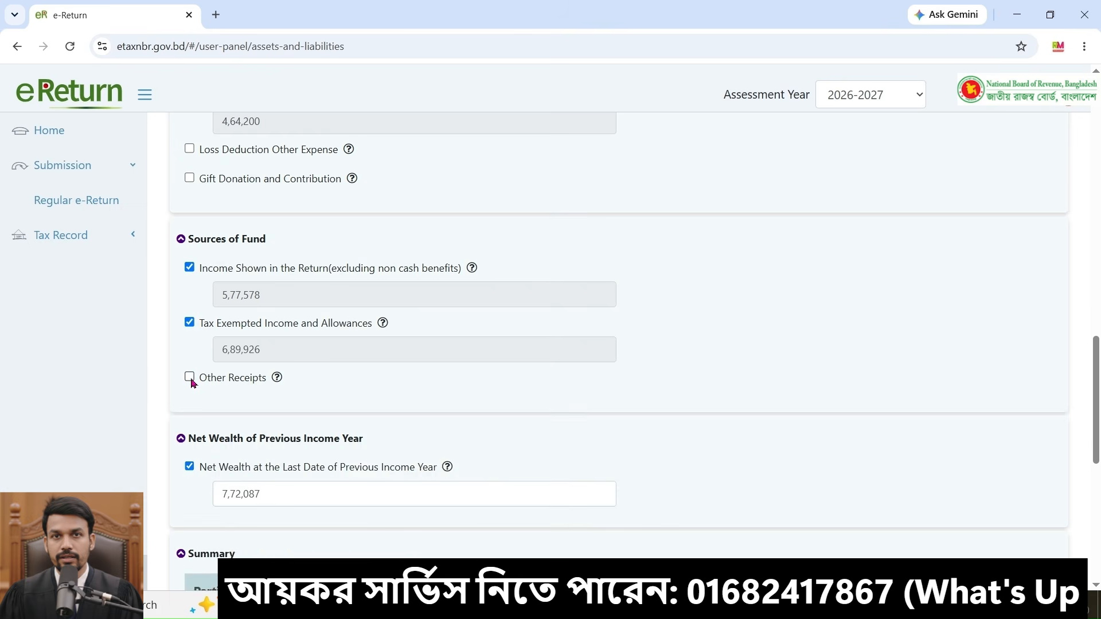
Step: Enable Financial Assets and its DPS sub-item in the assets list
scroll(516, 355, "up", 10)
scroll(570, 408, "down", 2)
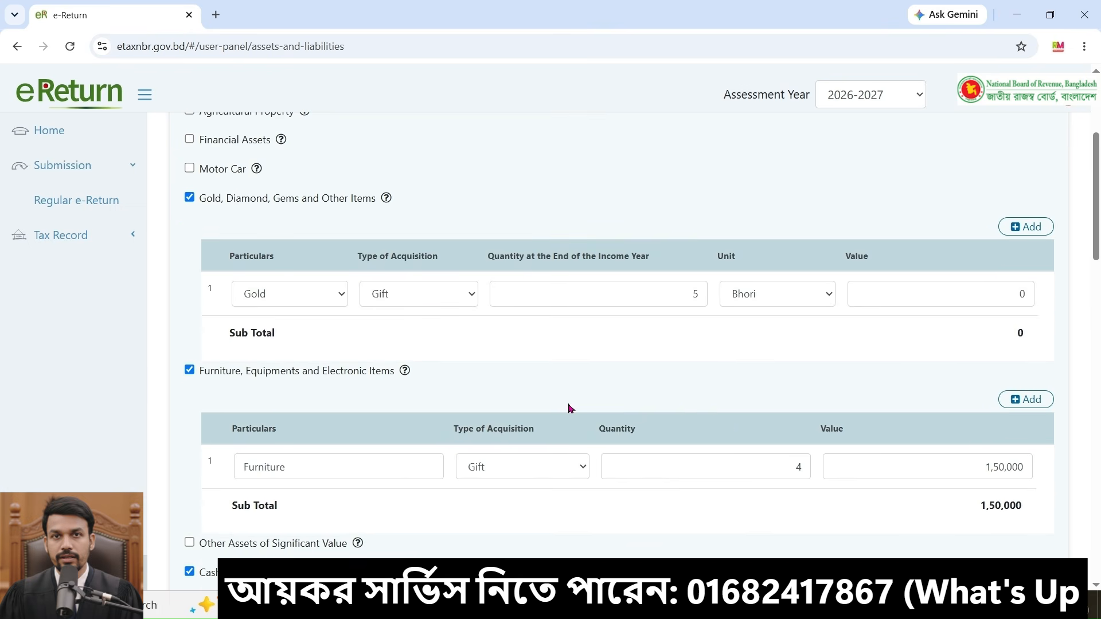
scroll(571, 408, "down", 5)
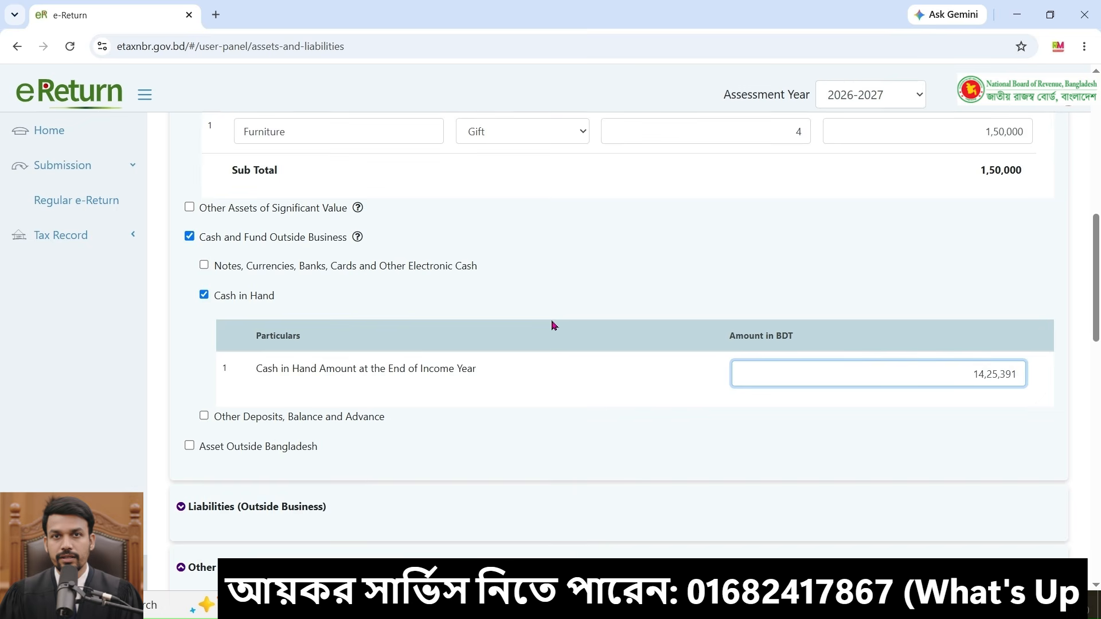
scroll(553, 326, "up", 5)
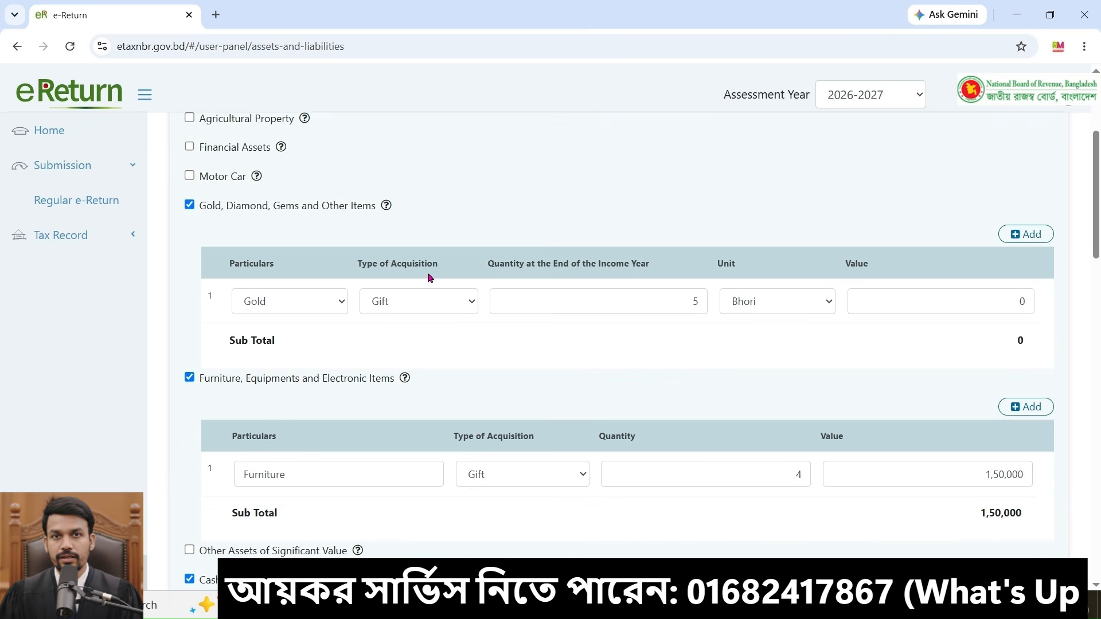
scroll(430, 278, "up", 1)
left_click(190, 235)
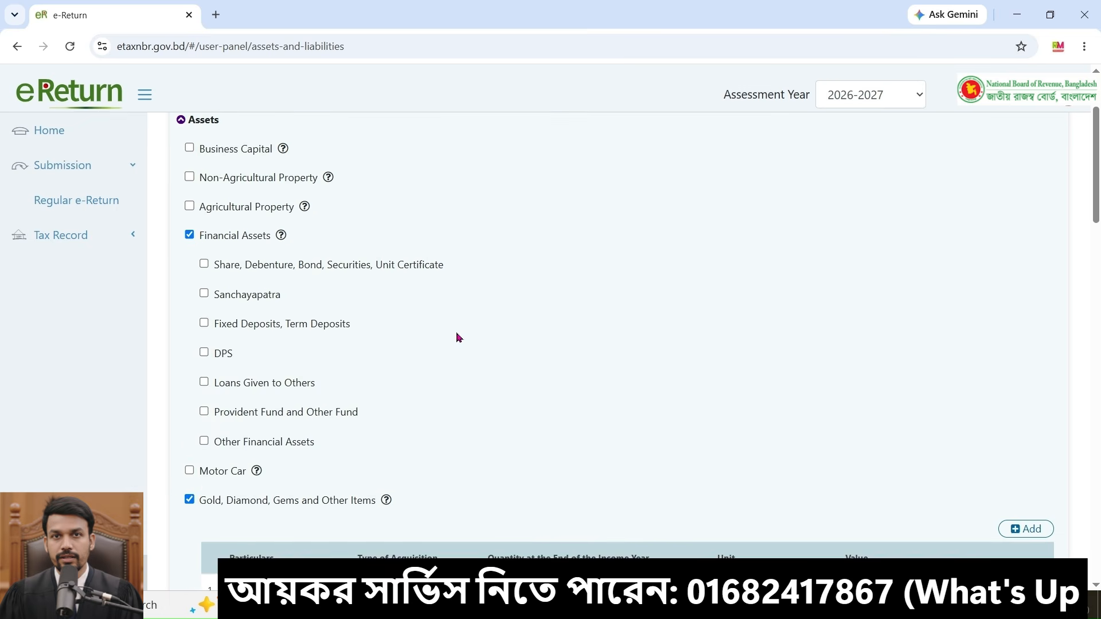
left_click(203, 353)
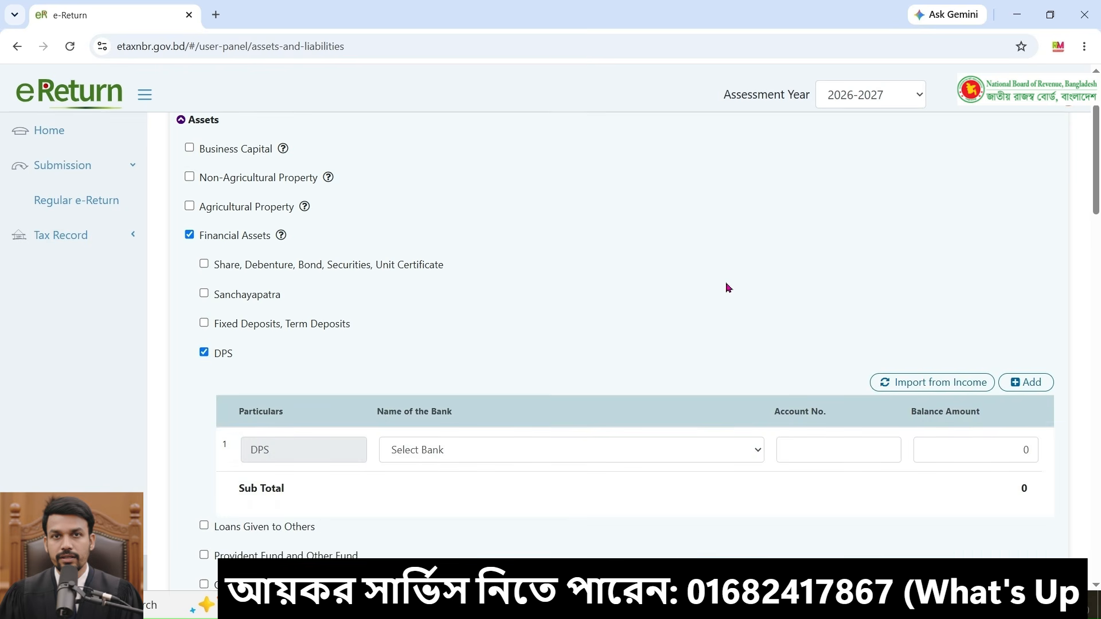
Step: Try to import the DPS entry from the income section
scroll(727, 287, "down", 1)
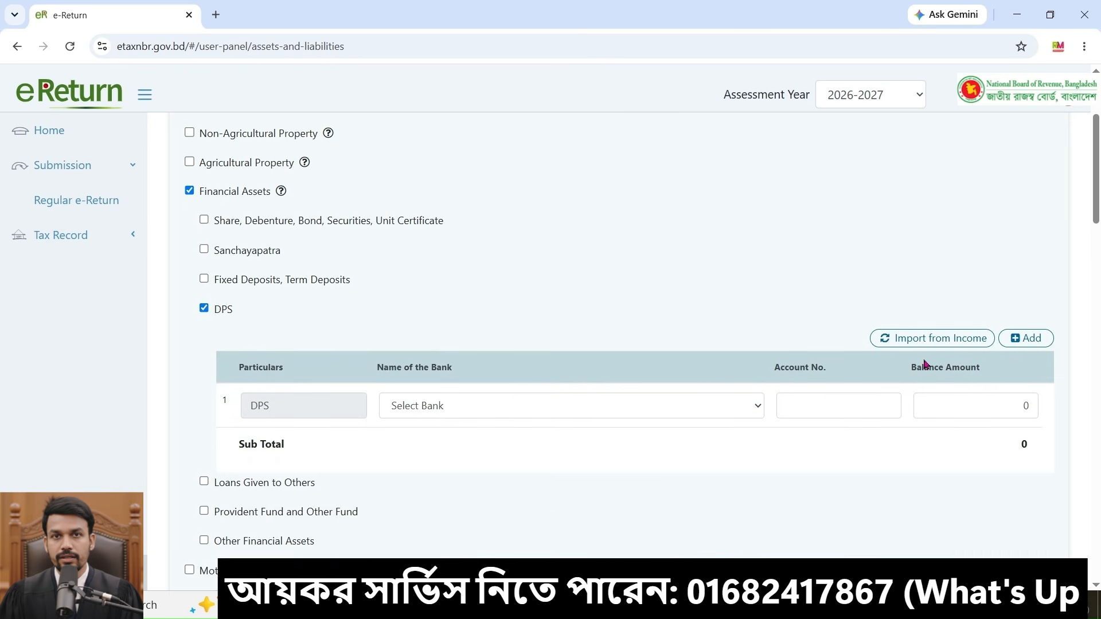
left_click(930, 339)
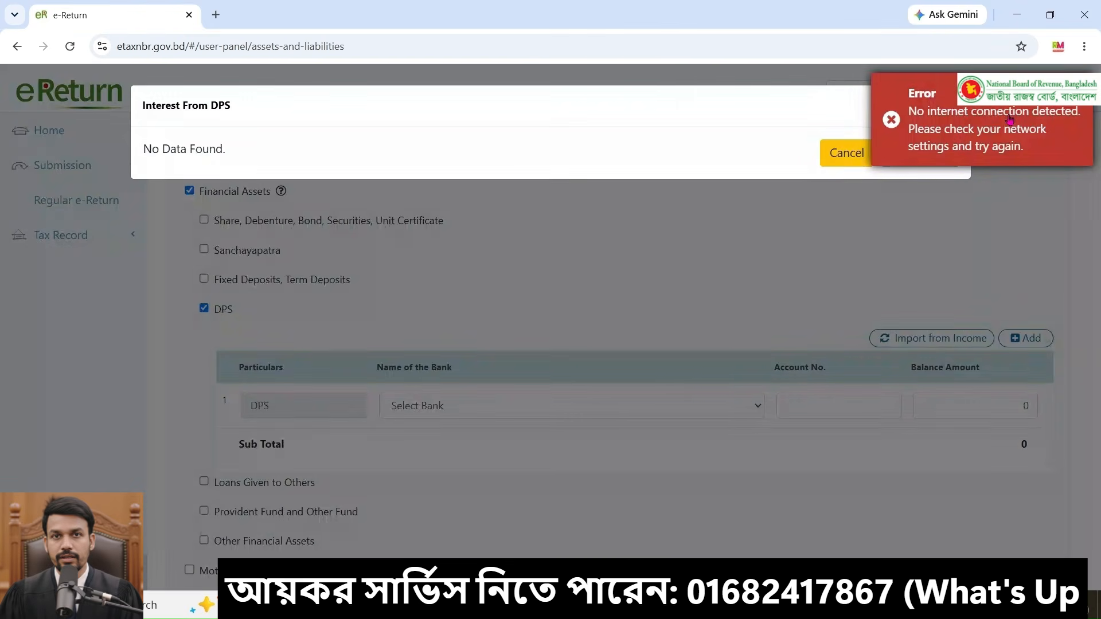
left_click(1009, 118)
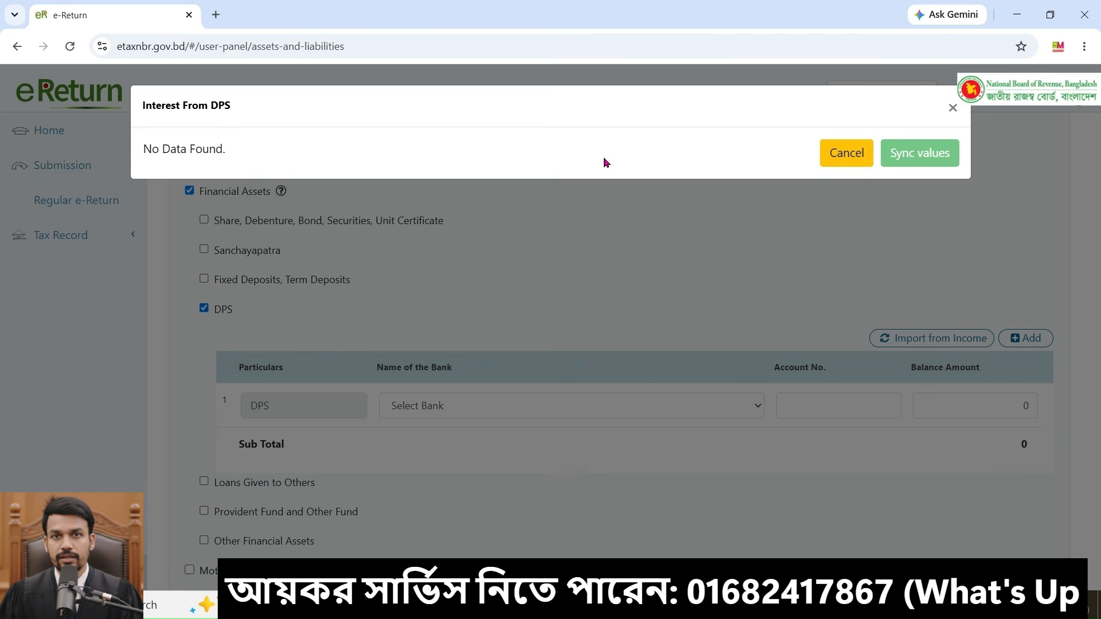
left_click(845, 154)
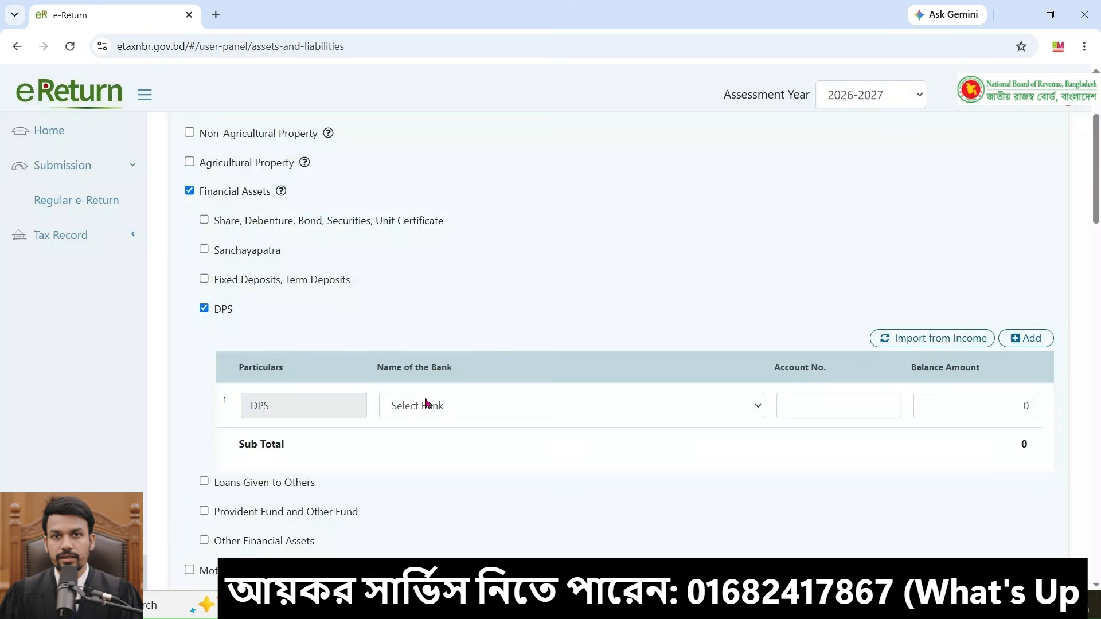
Step: Fill the DPS row with City Bank PLC, the DPS account number, and a balance amount of 1,50,000
left_click(629, 406)
key("c")
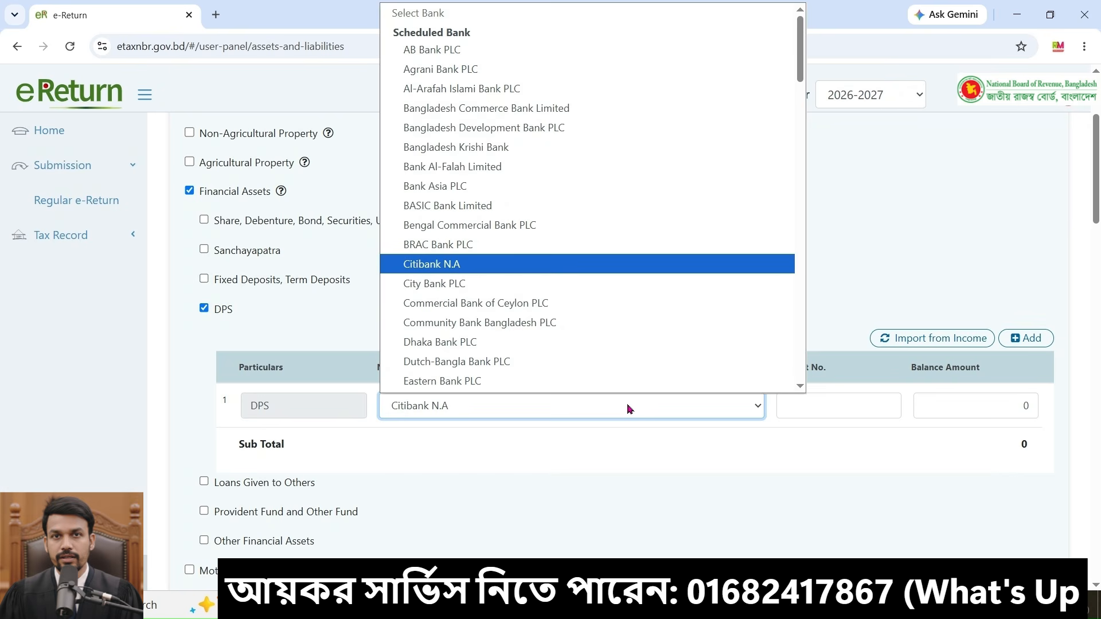
key("c")
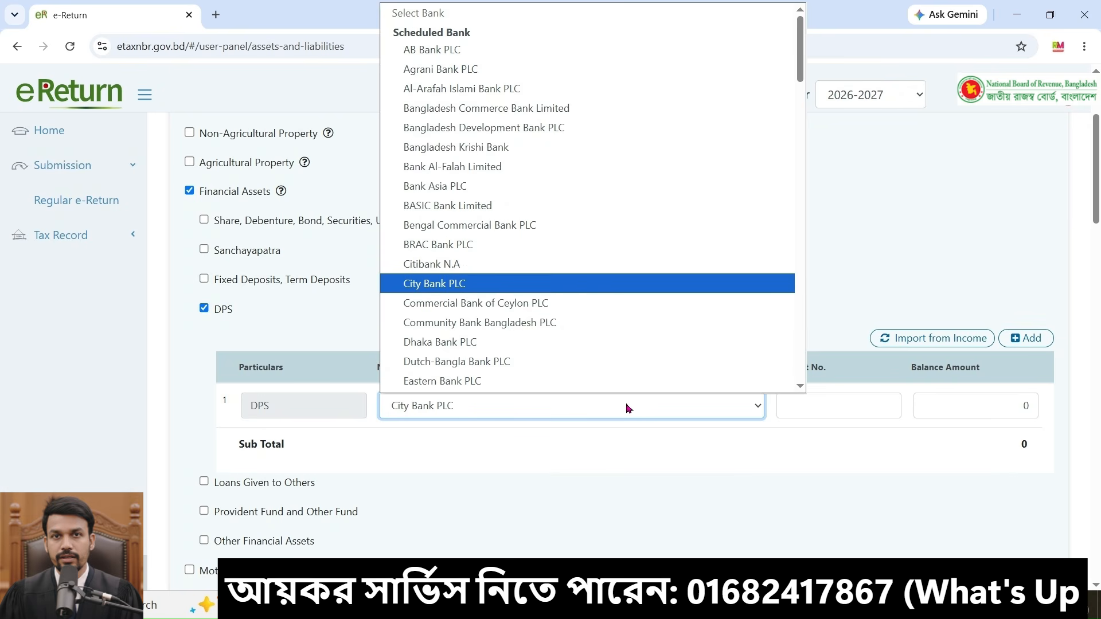
left_click(532, 445)
left_click(877, 403)
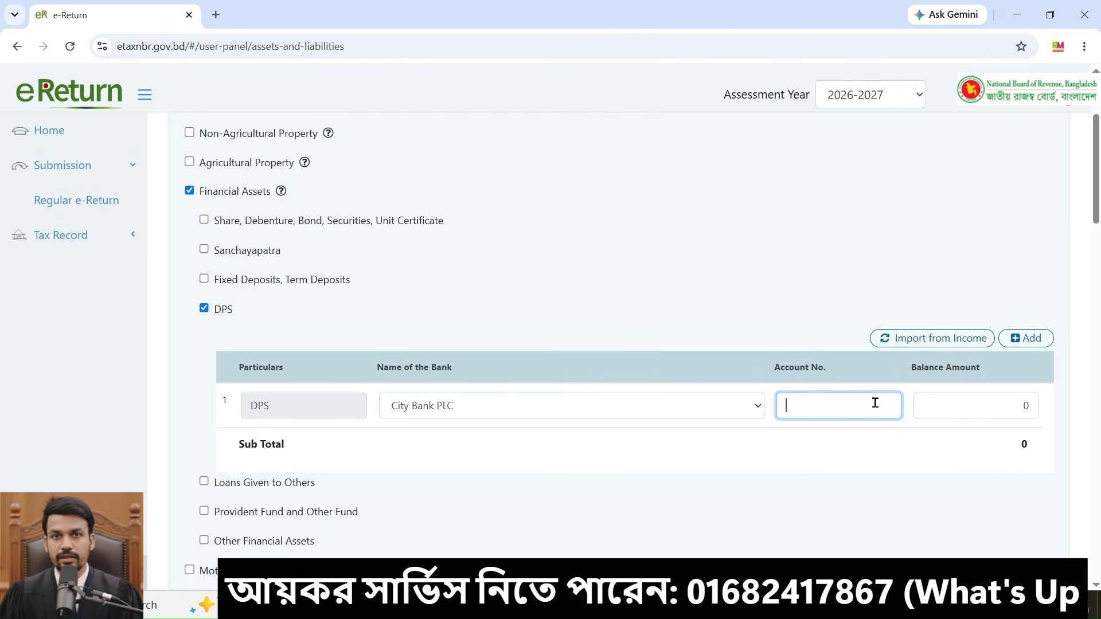
left_click(1026, 407)
type("1")
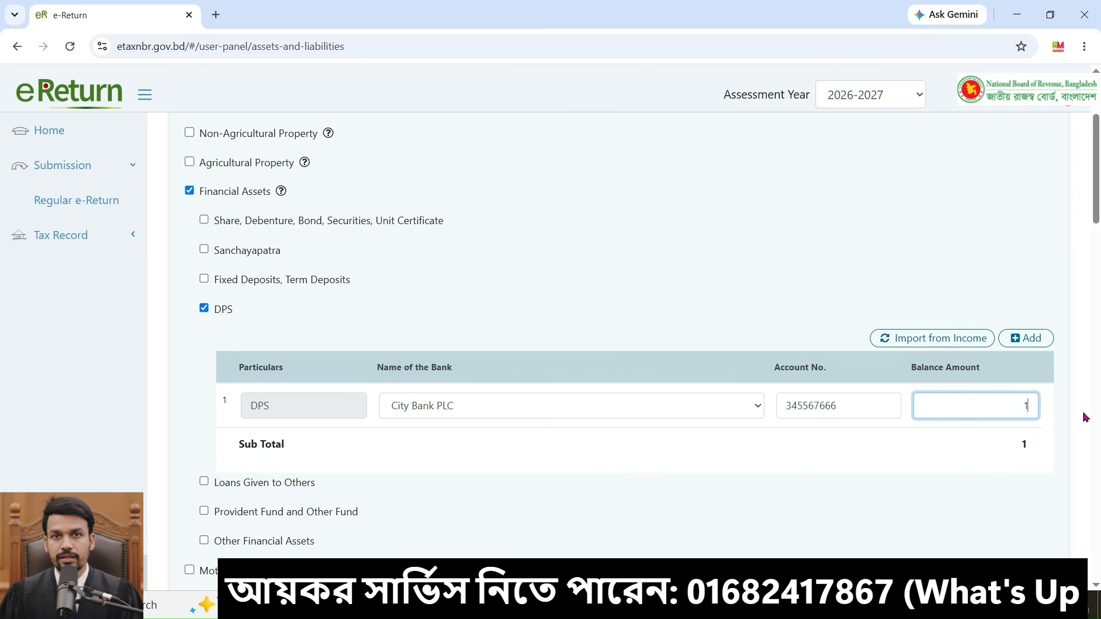
type("50,")
type("000")
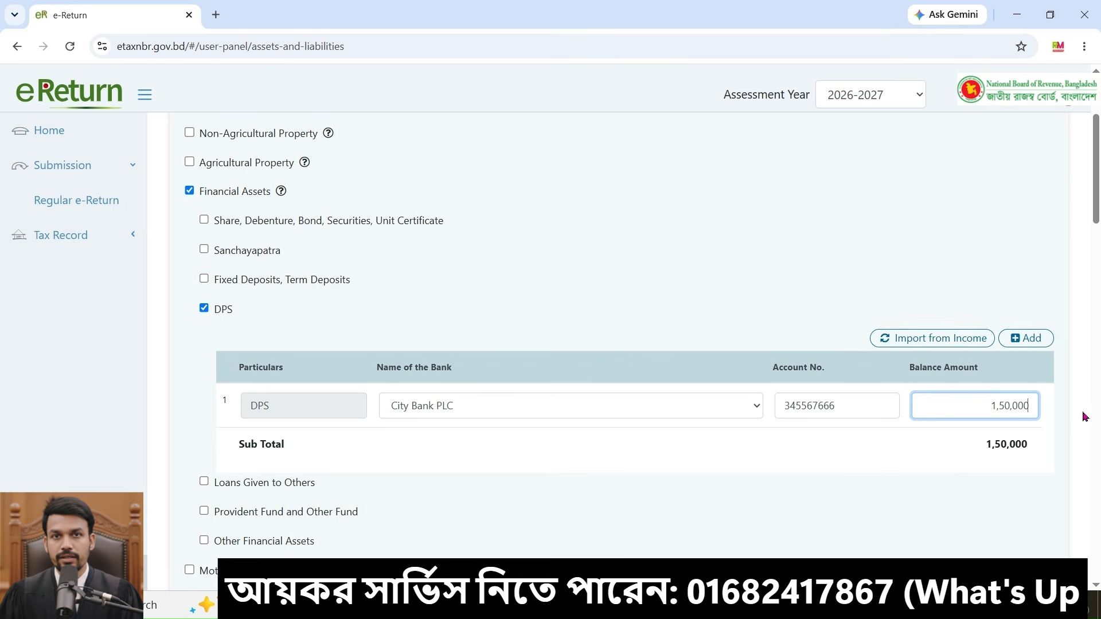
Step: Tick and untick the Fixed Deposits and Share sub-items to preview their entry tables
scroll(580, 398, "up", 1)
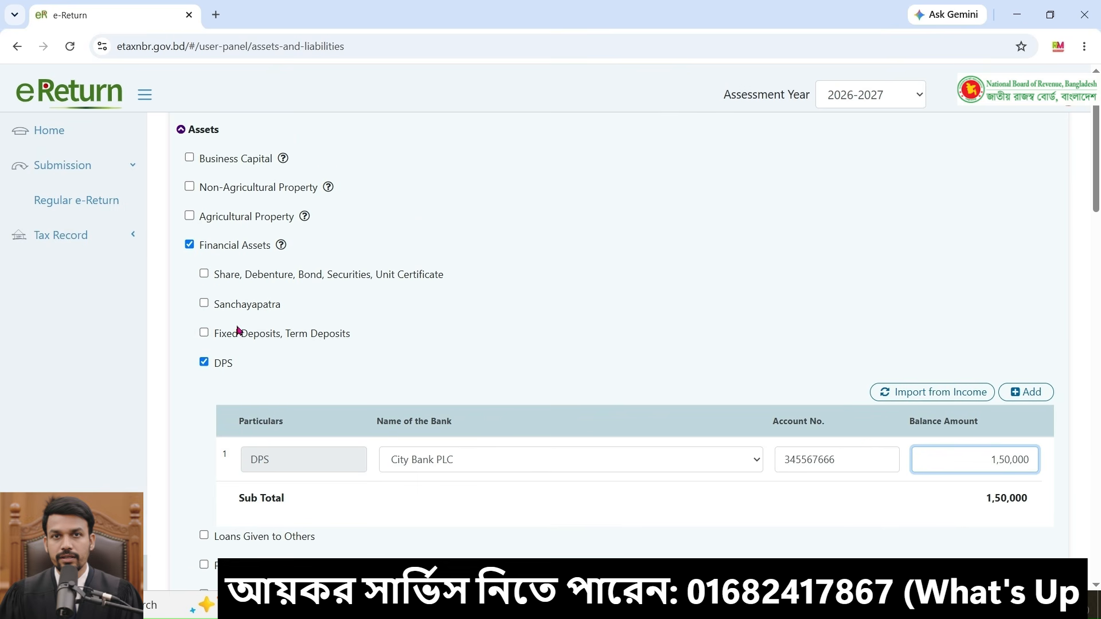
left_click(204, 301)
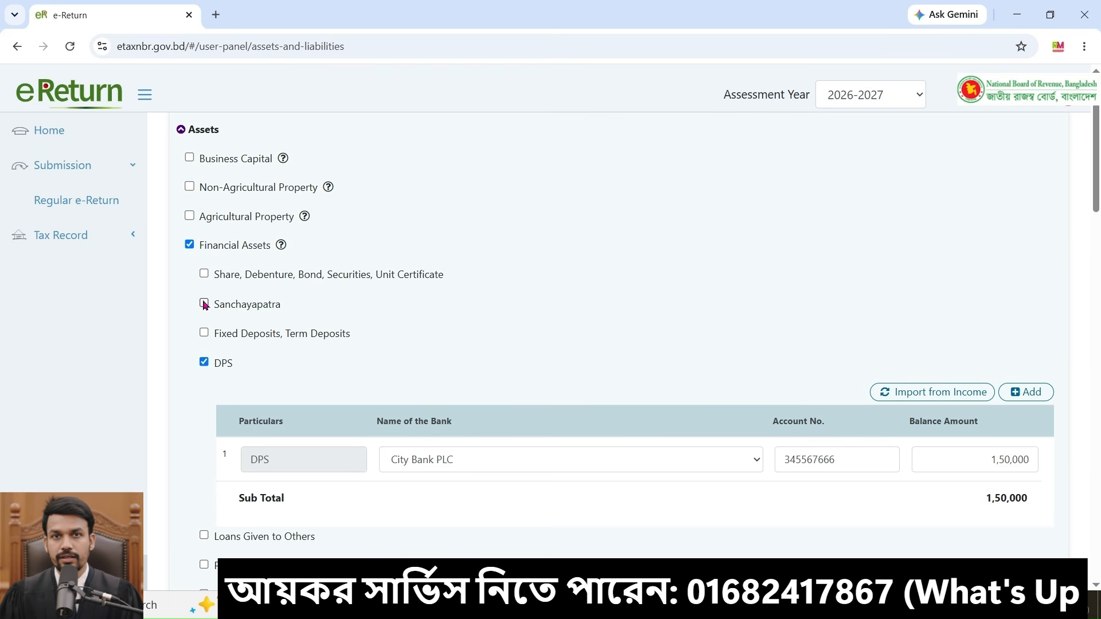
left_click(205, 333)
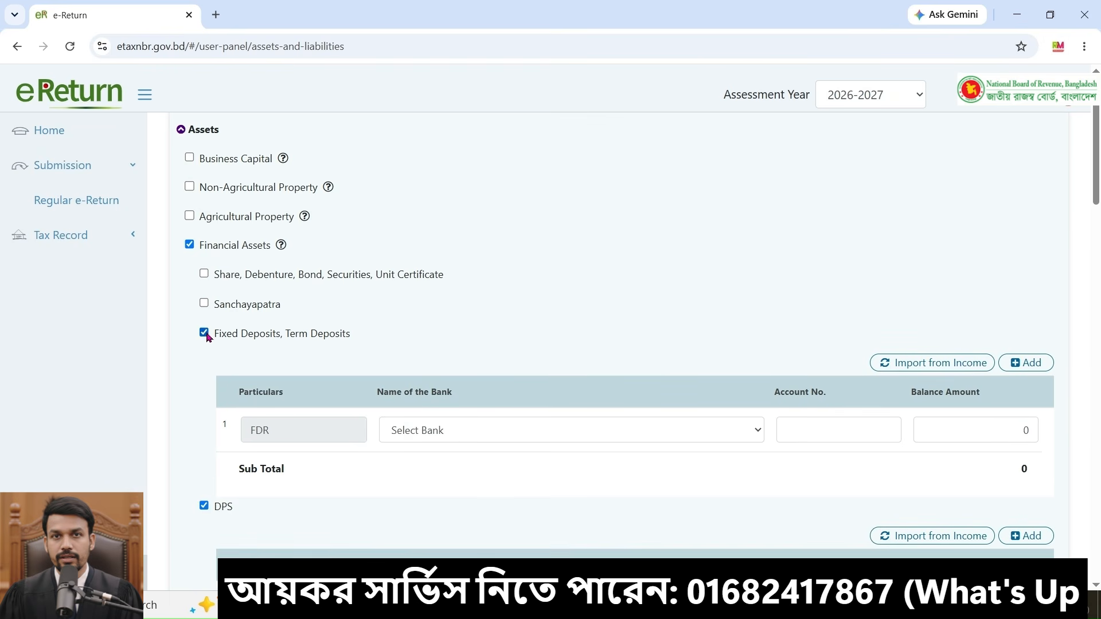
left_click(204, 334)
left_click(204, 274)
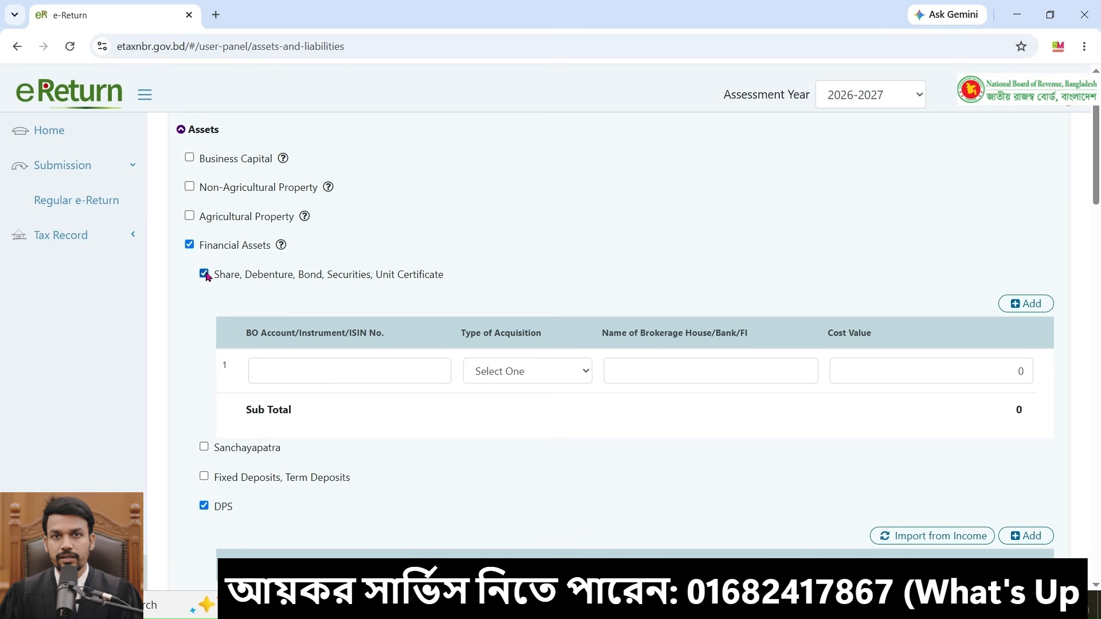
left_click(205, 274)
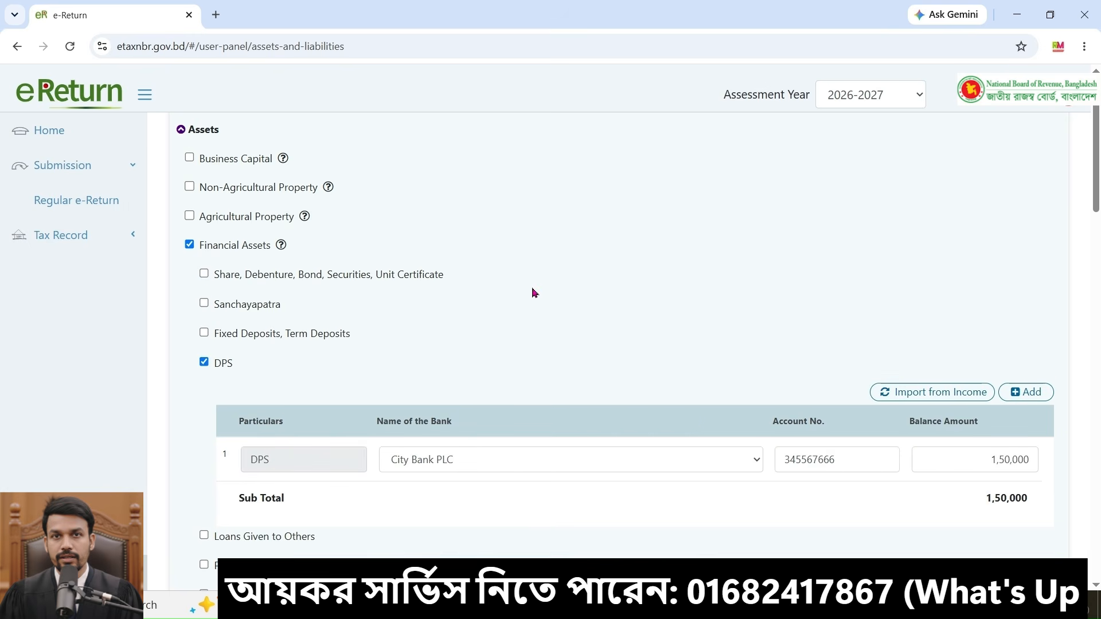
Step: Enable Non-Agricultural Property and its Non-Agricultural Property sub-item to show the property table
scroll(183, 244, "up", 1)
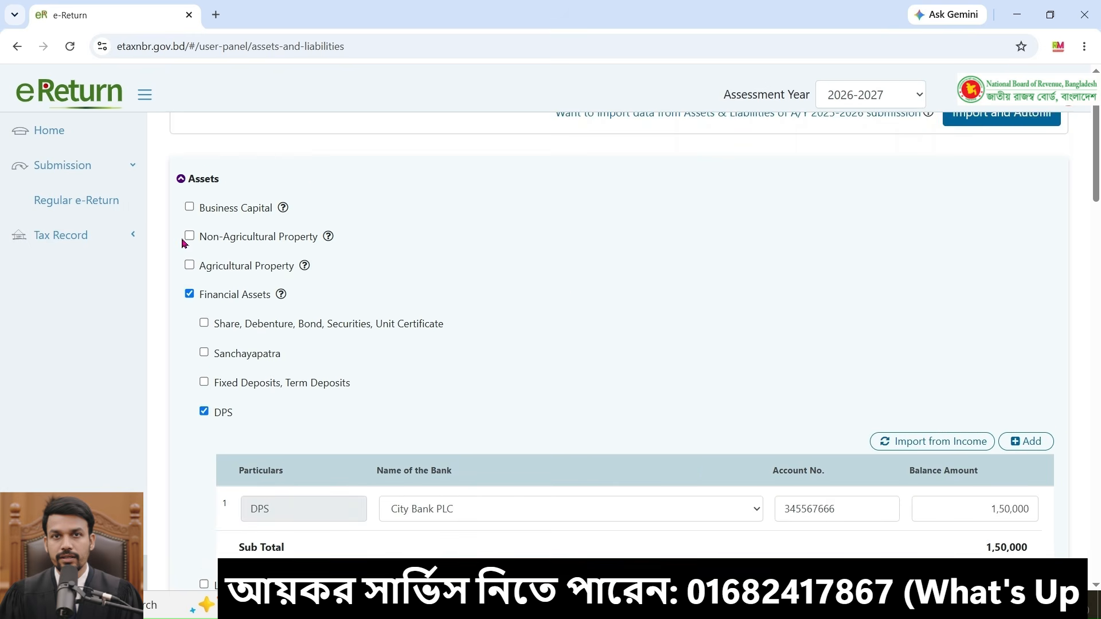
left_click(188, 236)
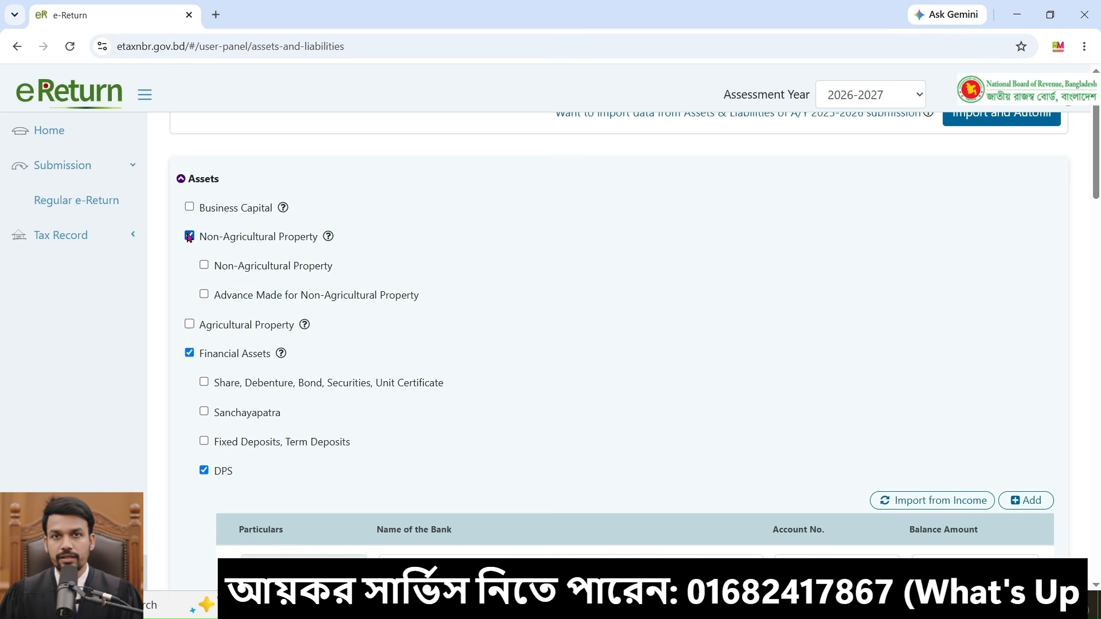
left_click(204, 265)
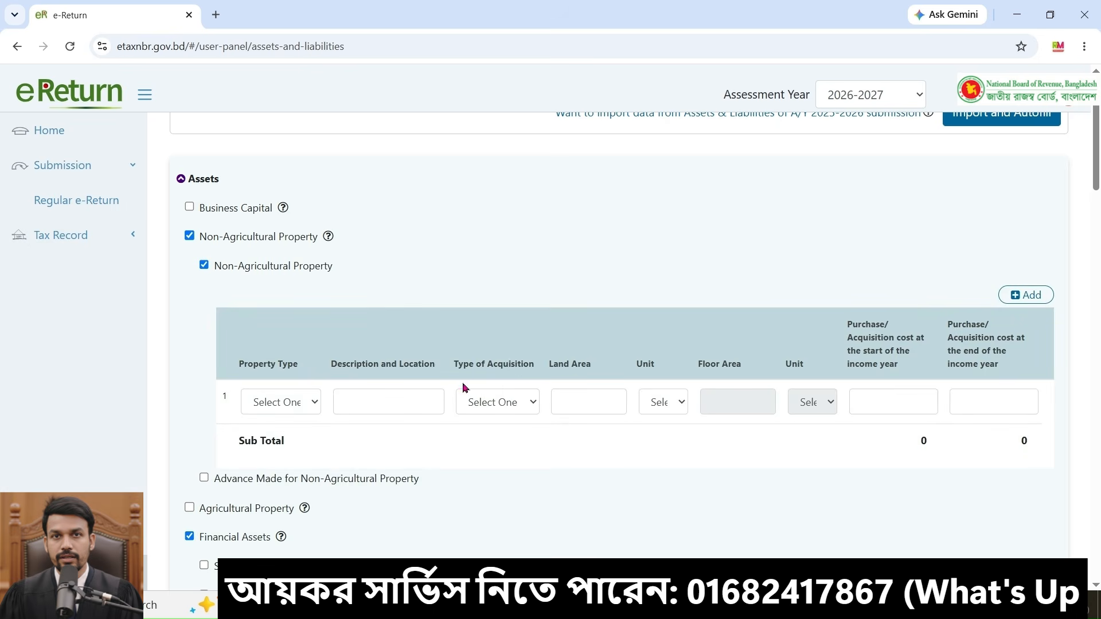
left_click(306, 403)
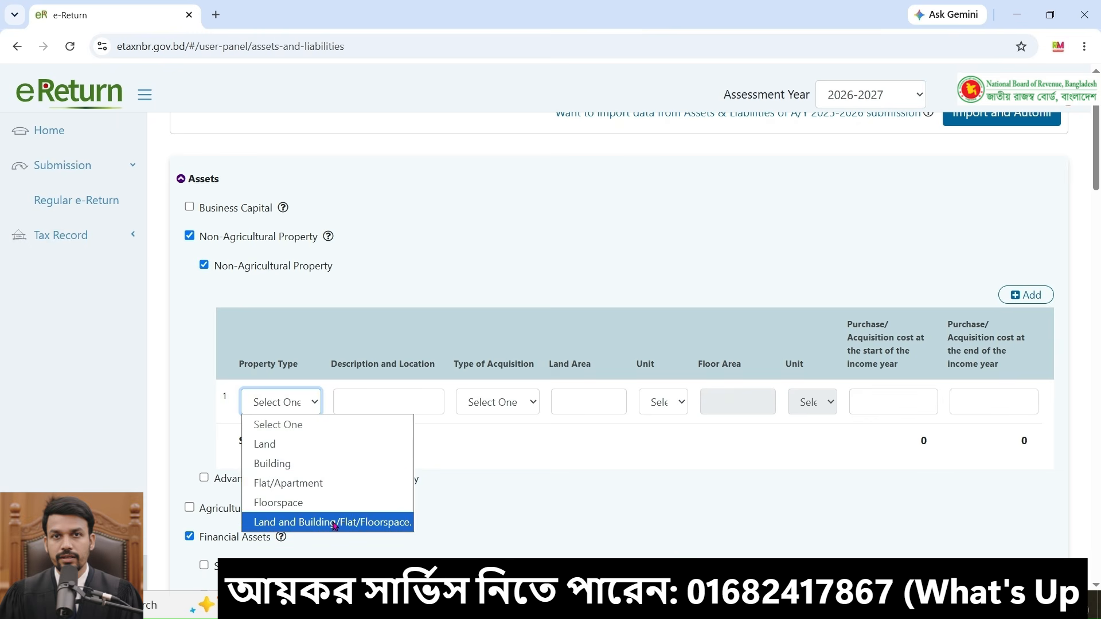
left_click(572, 511)
left_click(204, 265)
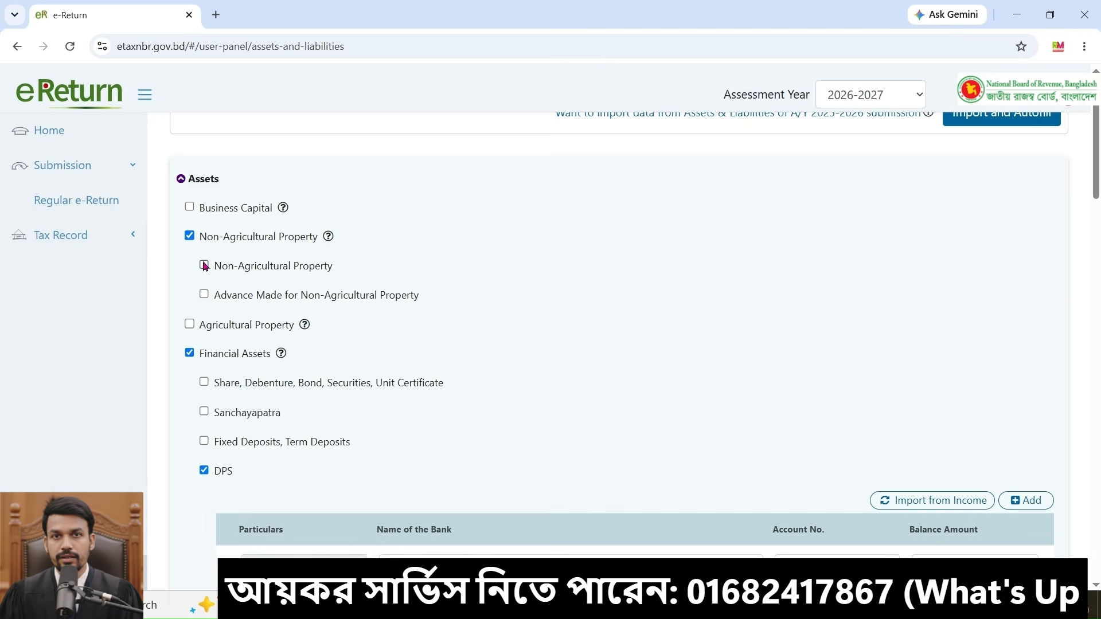
left_click(204, 265)
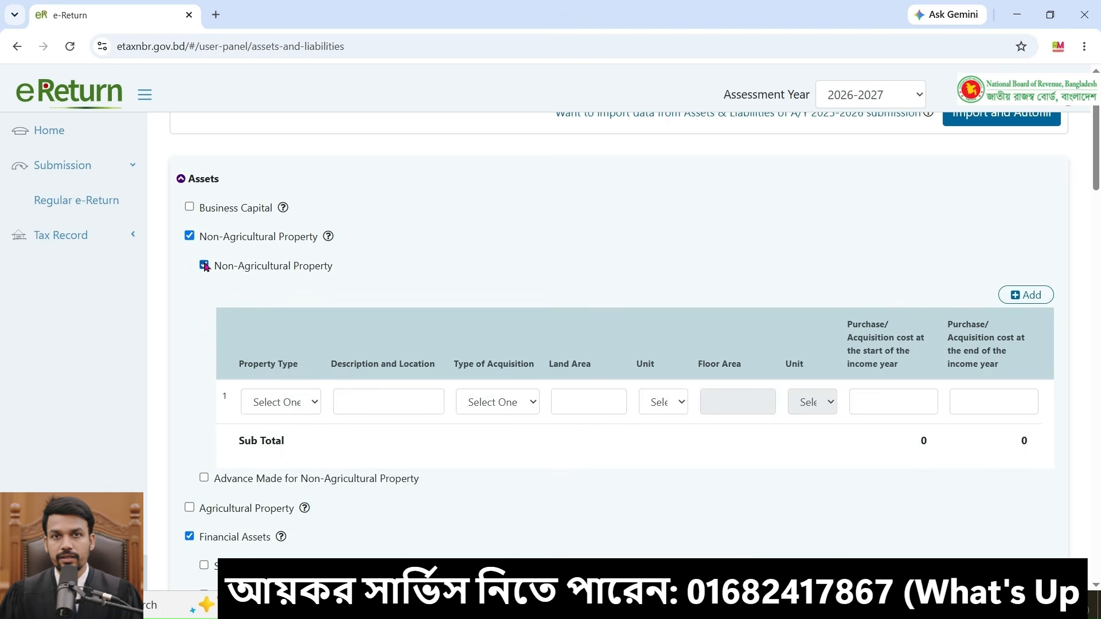
Step: Enable the Advance Made for Non-Agricultural Property sub-item
left_click(298, 400)
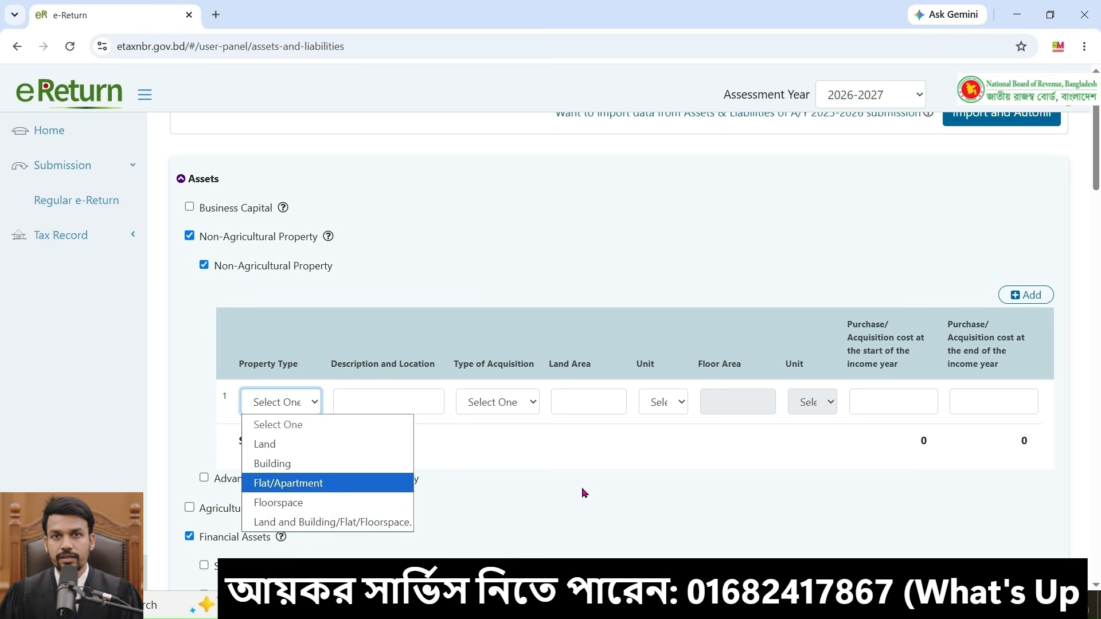
left_click(528, 506)
scroll(529, 506, "down", 1)
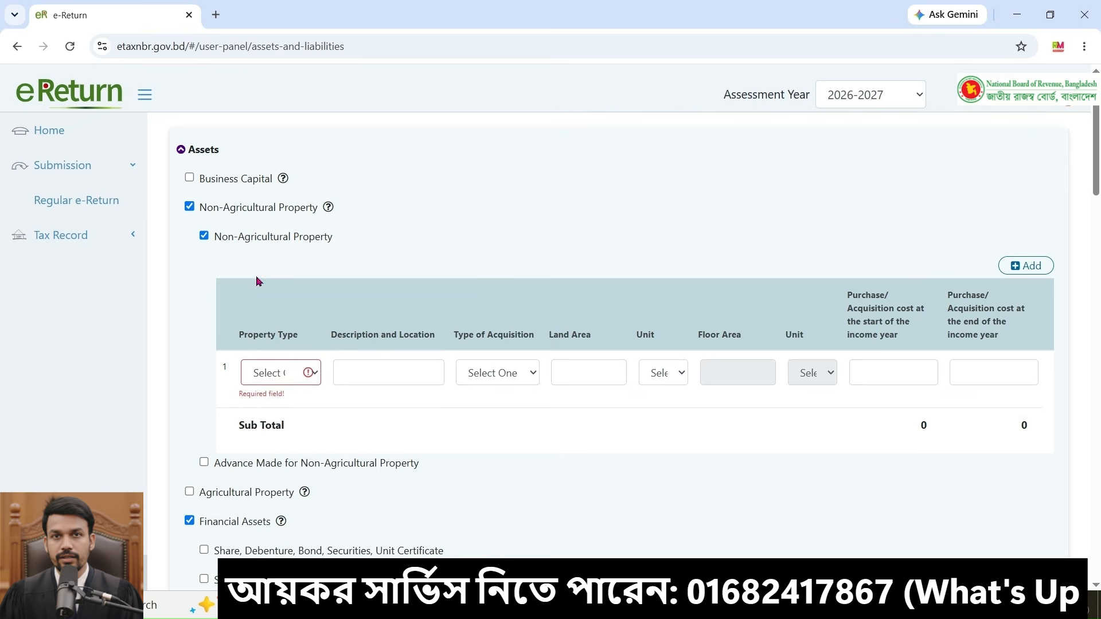
left_click(203, 236)
left_click(204, 236)
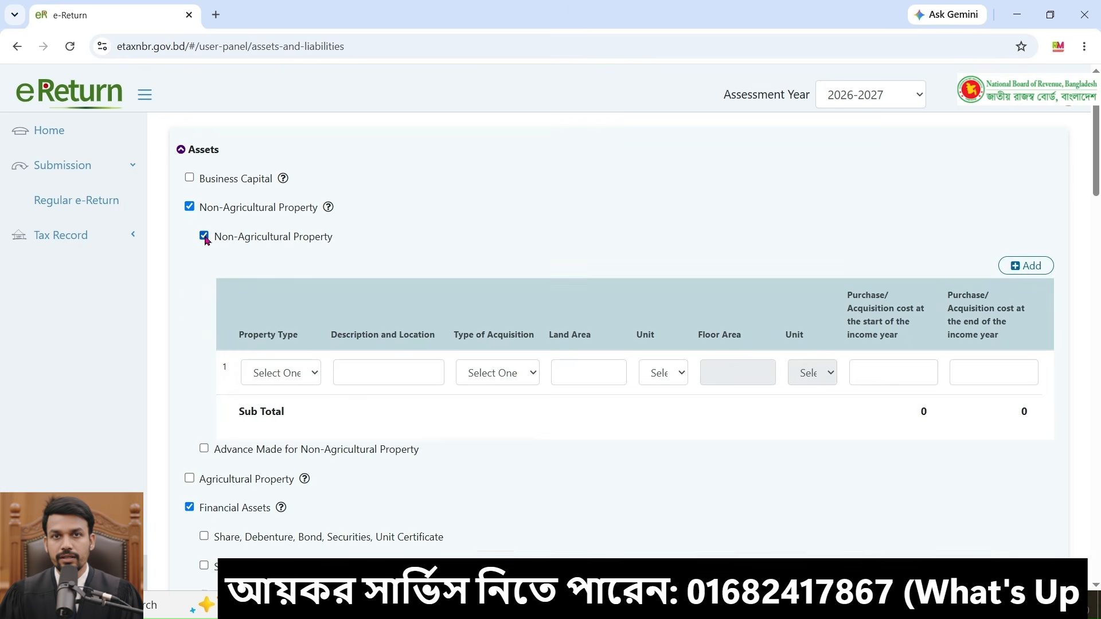
left_click(204, 449)
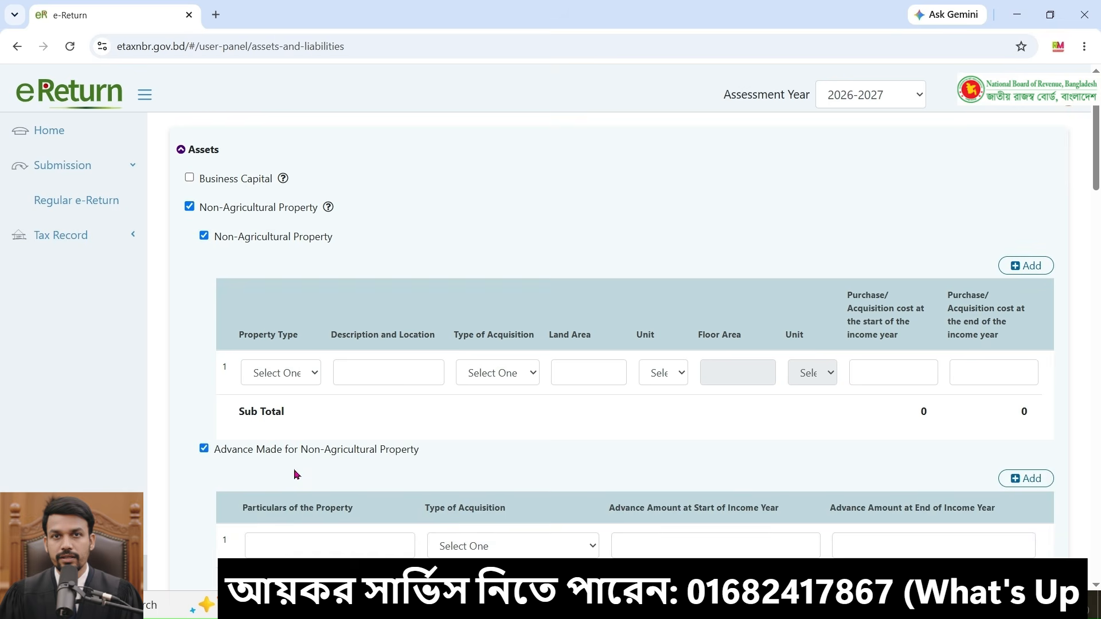
scroll(302, 422, "down", 1)
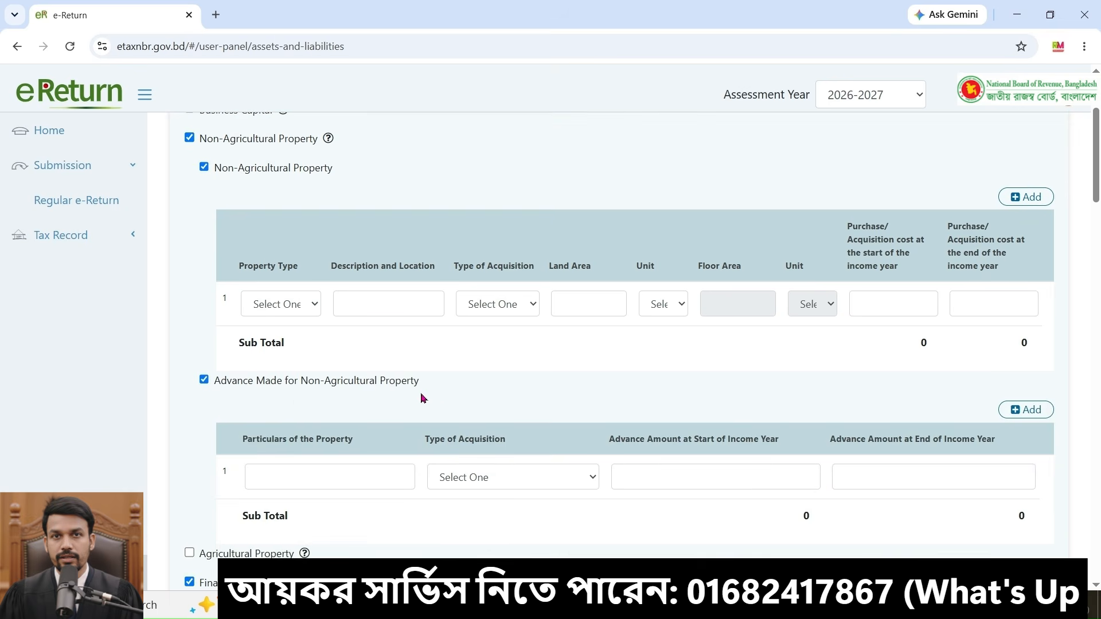
Step: Untick the Non-Agricultural Property and Advance Made sub-items, leaving their property tables unfilled
scroll(482, 391, "down", 1)
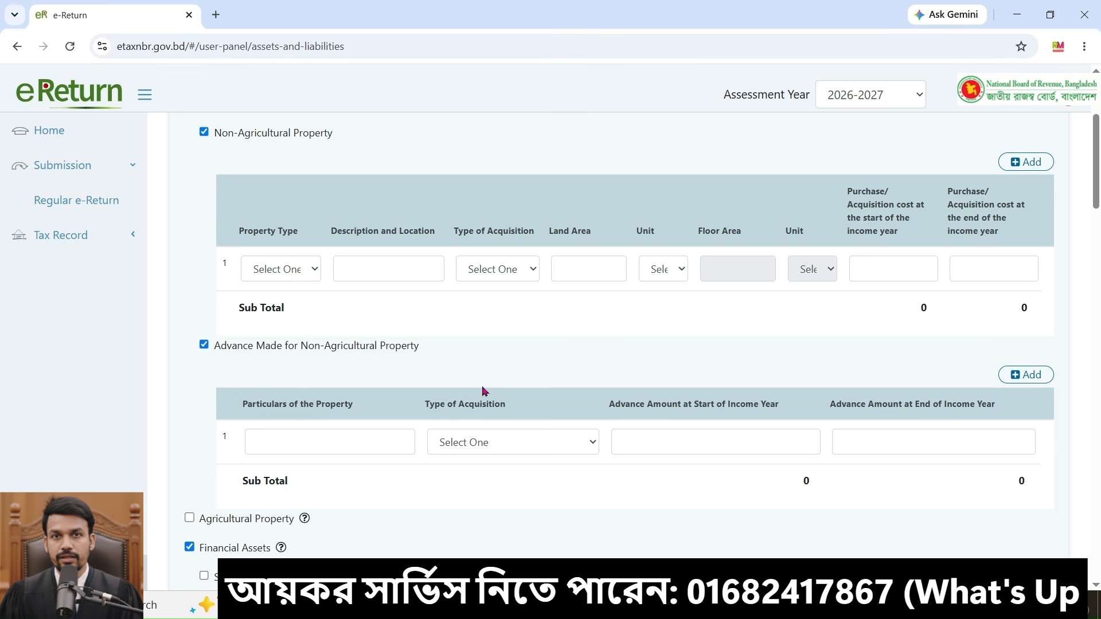
left_click(361, 444)
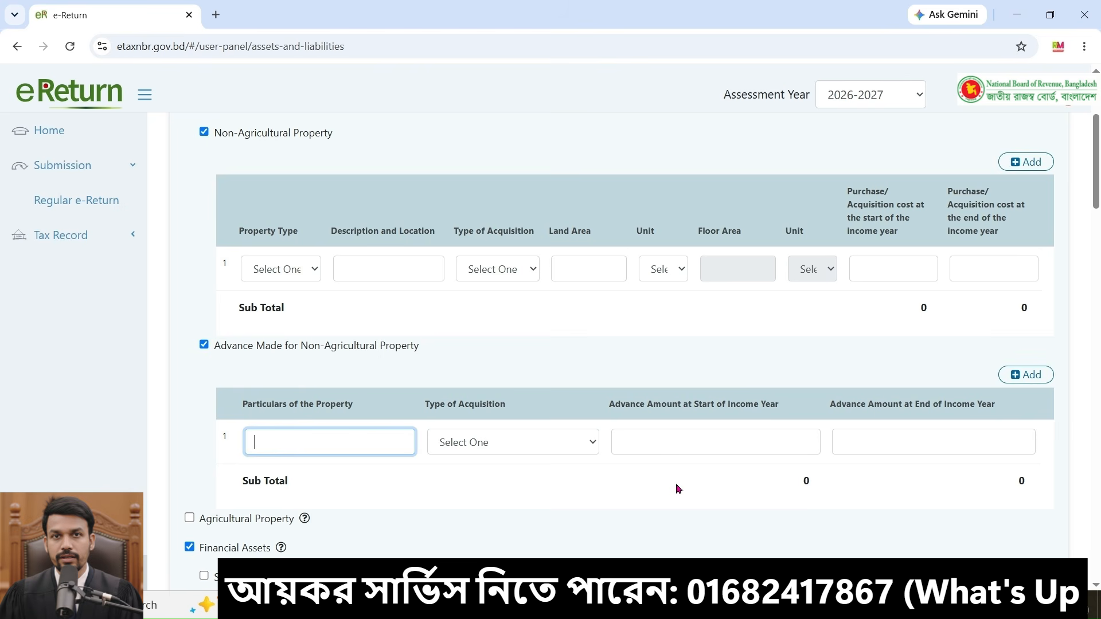
left_click(767, 448)
left_click(924, 445)
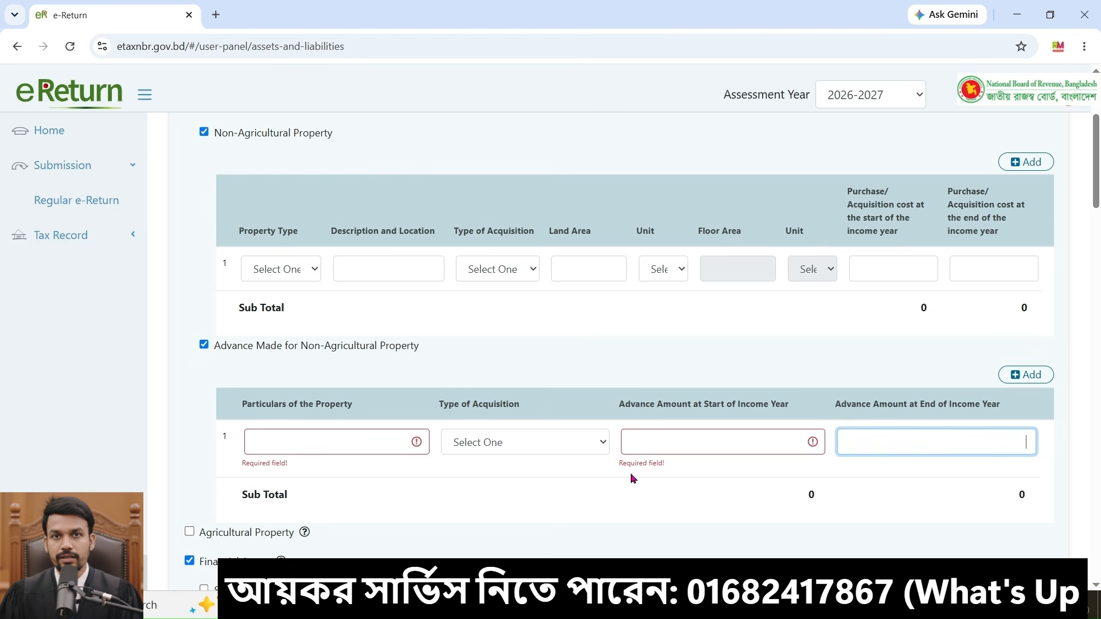
left_click(764, 447)
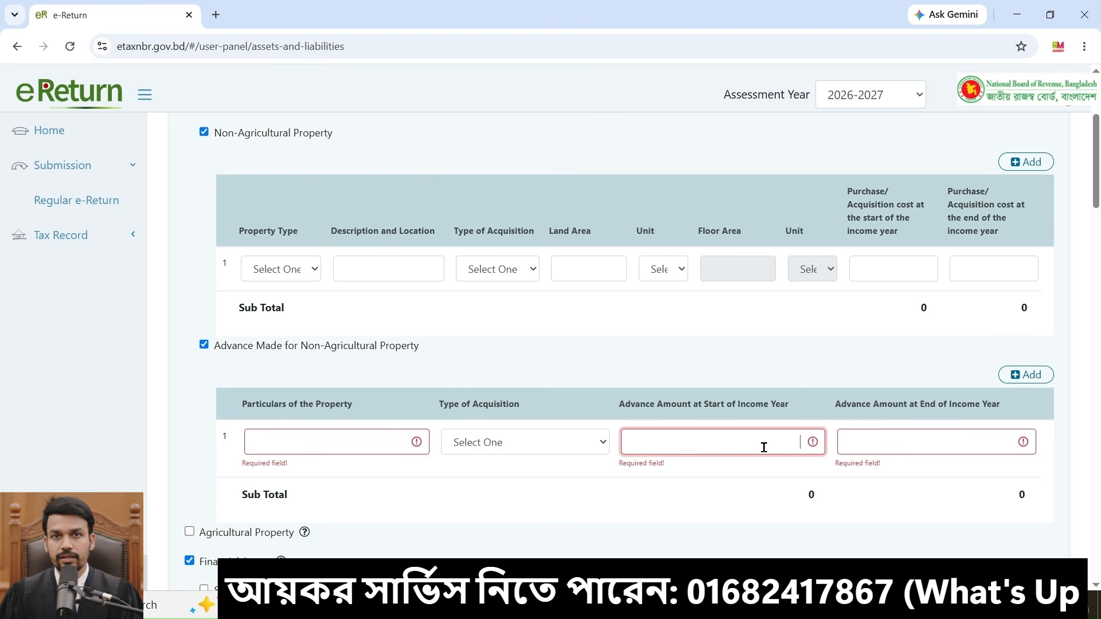
left_click(950, 444)
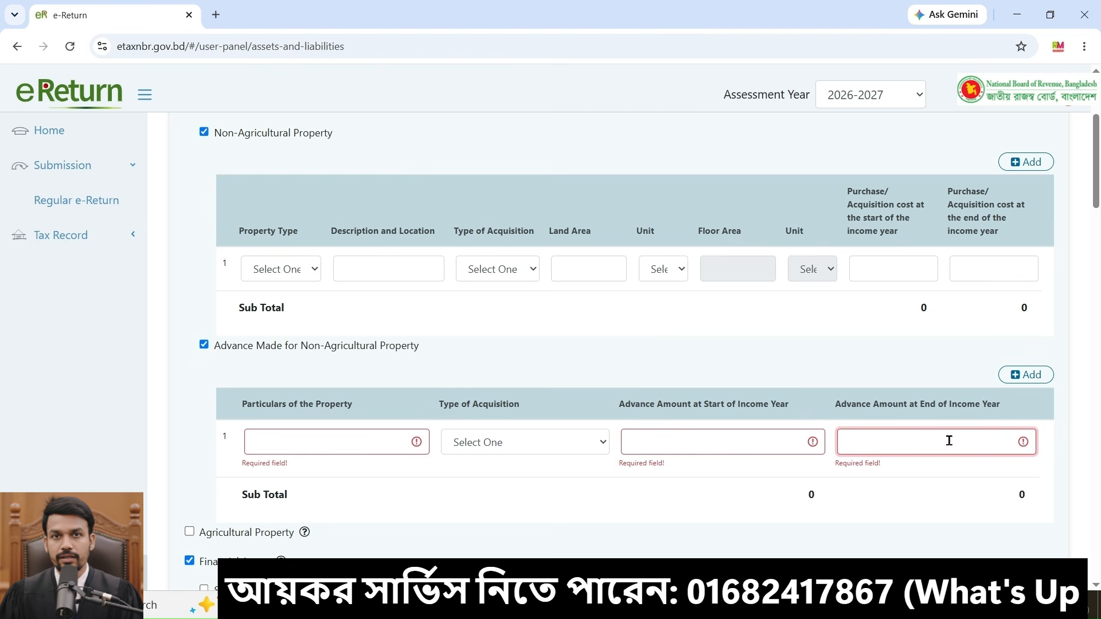
left_click(685, 436)
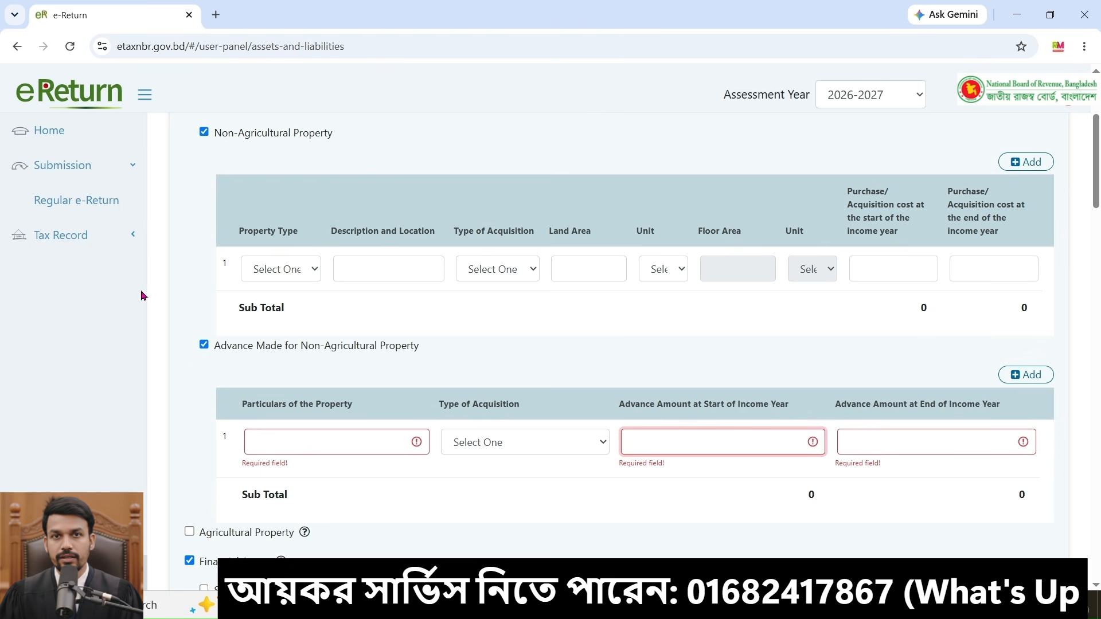
left_click(216, 349)
scroll(217, 352, "up", 1)
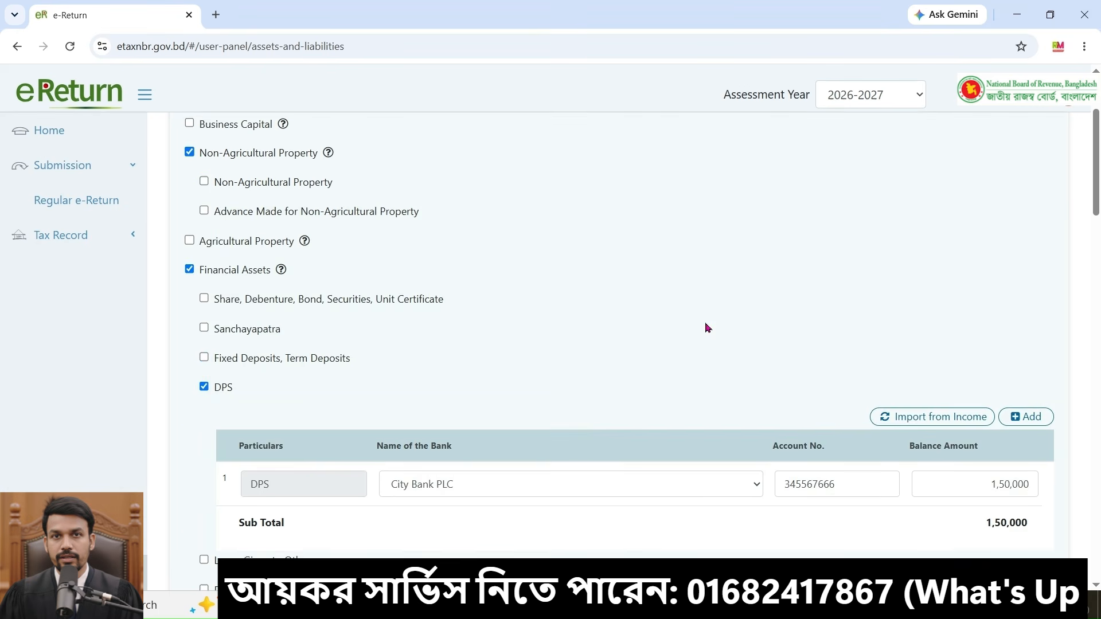
Step: Tick and untick Provident Fund and Other Fund to preview its entry table
scroll(622, 347, "up", 1)
scroll(608, 349, "down", 1)
scroll(567, 287, "down", 1)
scroll(561, 301, "down", 4)
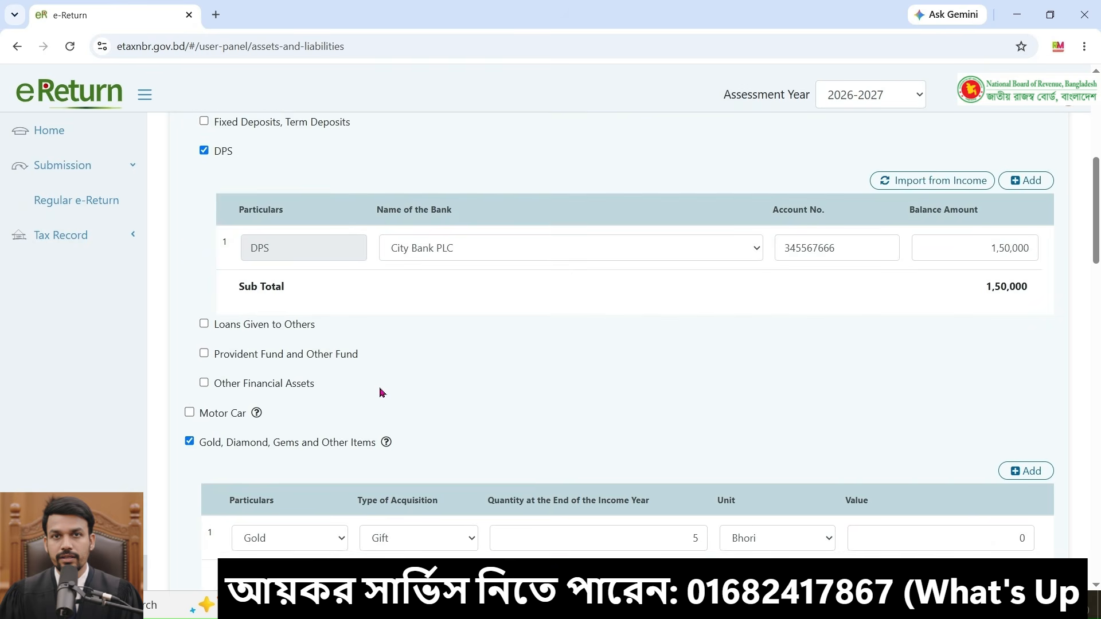
scroll(350, 360, "down", 1)
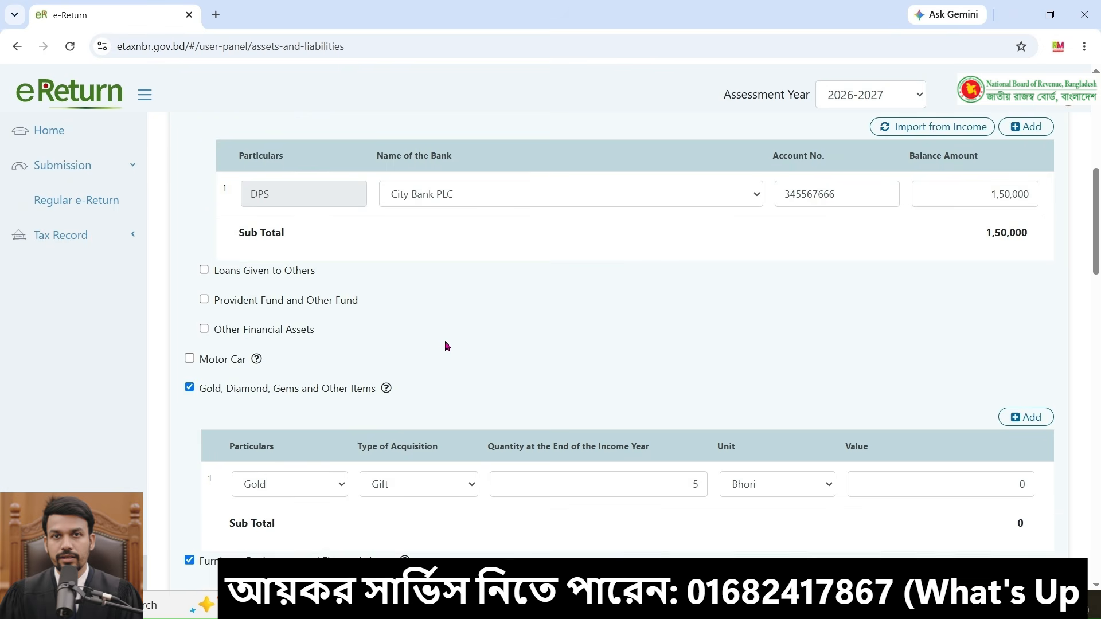
left_click(204, 299)
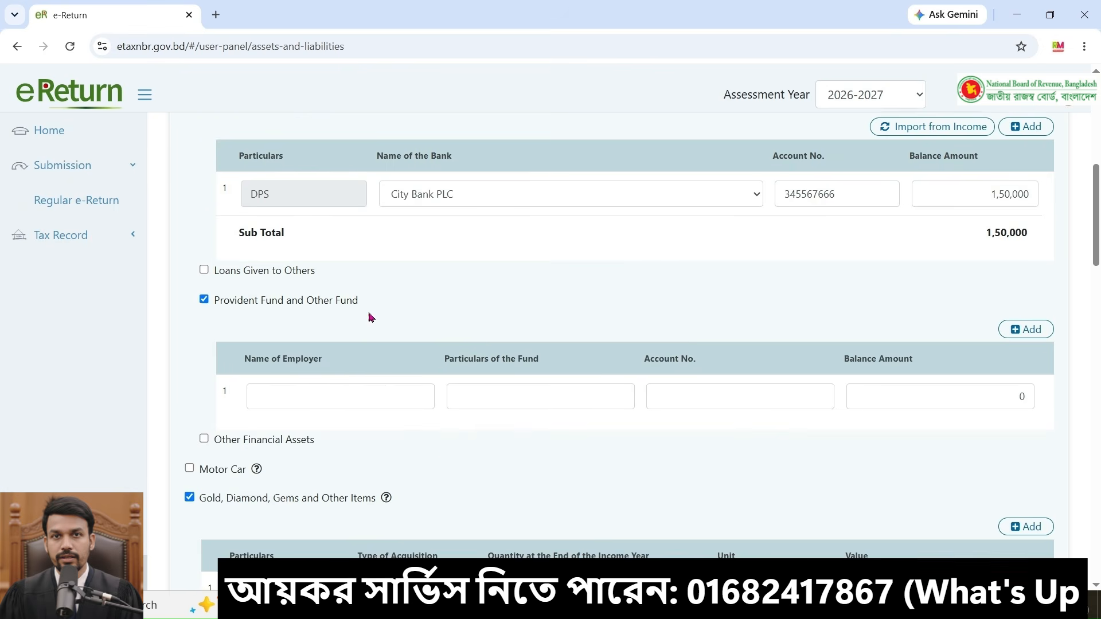
left_click(204, 300)
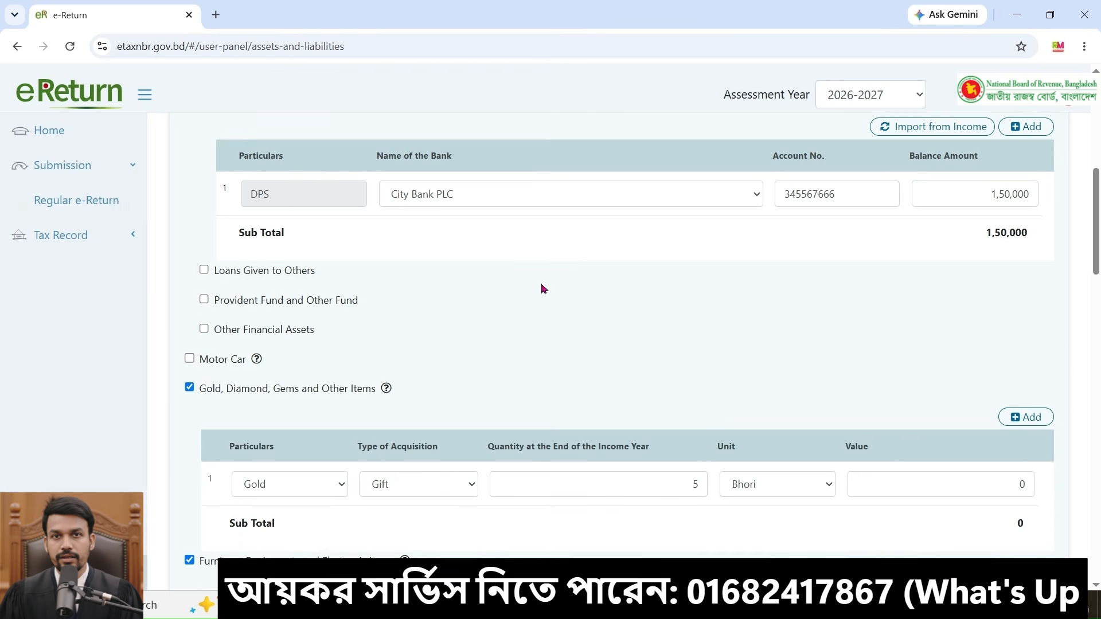
Step: Expand Liabilities (Outside Business), then tick and untick Borrowing from Bank or Other Financial Institution to preview its table
scroll(541, 287, "down", 4)
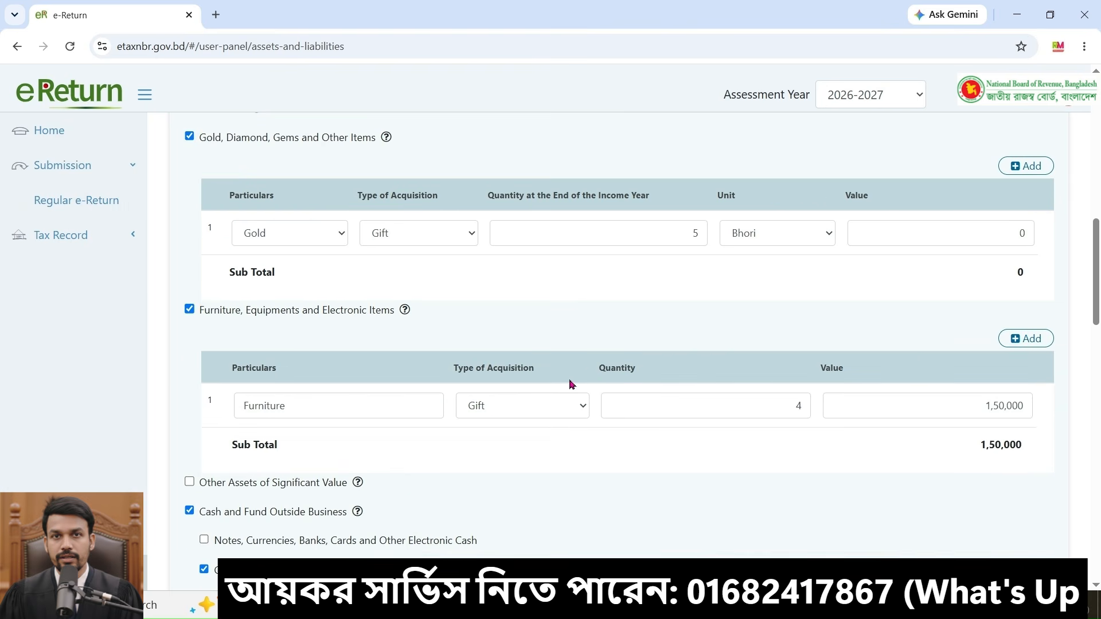
scroll(711, 411, "down", 3)
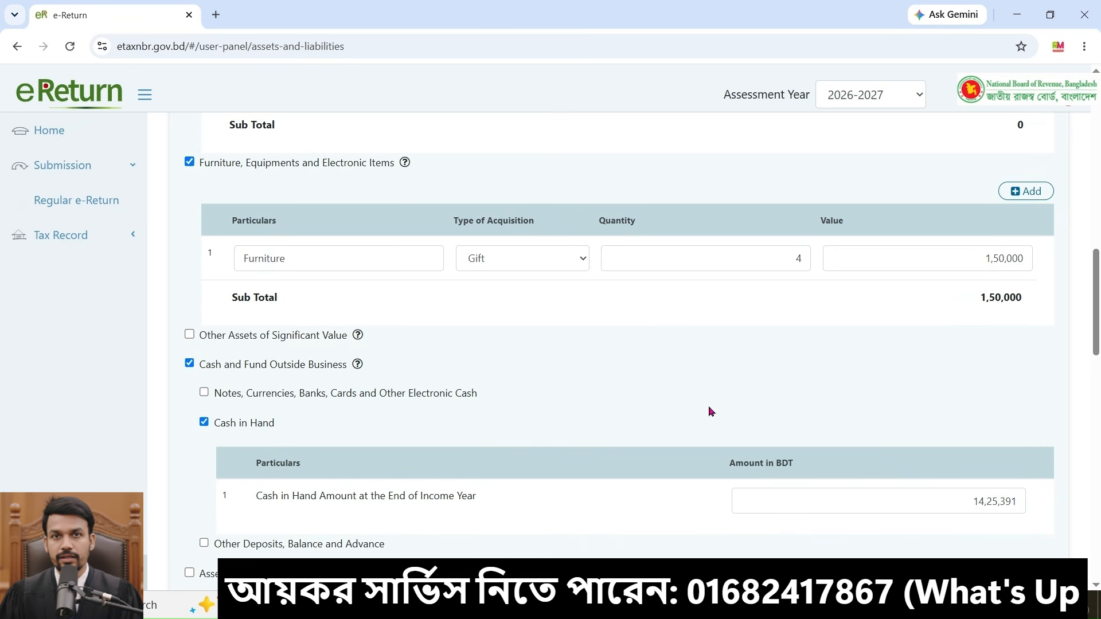
scroll(711, 411, "down", 4)
scroll(648, 360, "down", 3)
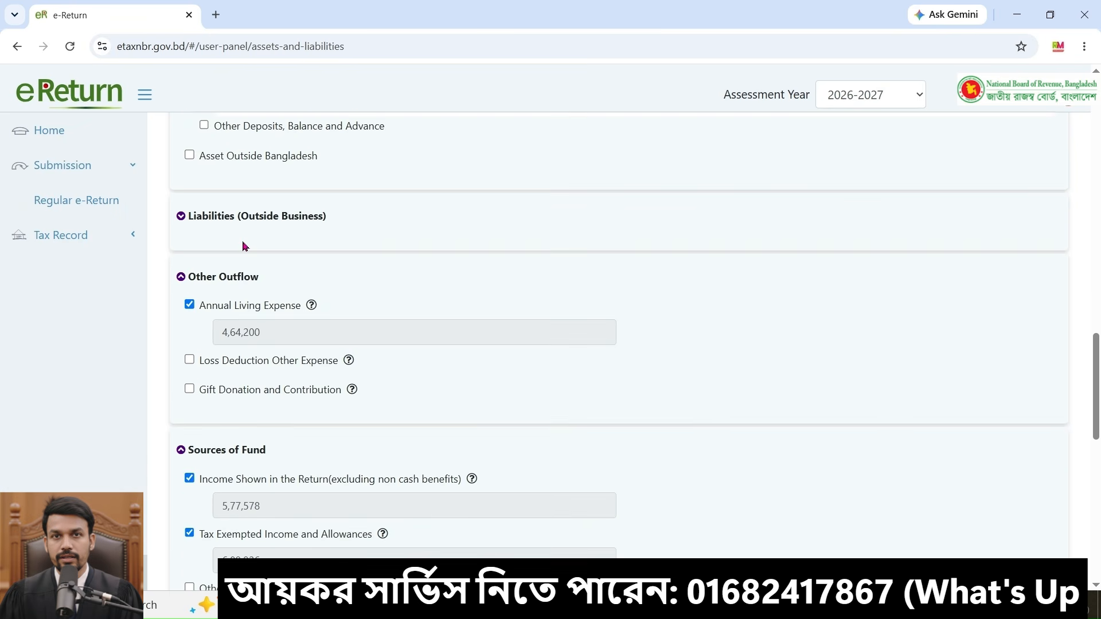
left_click(212, 245)
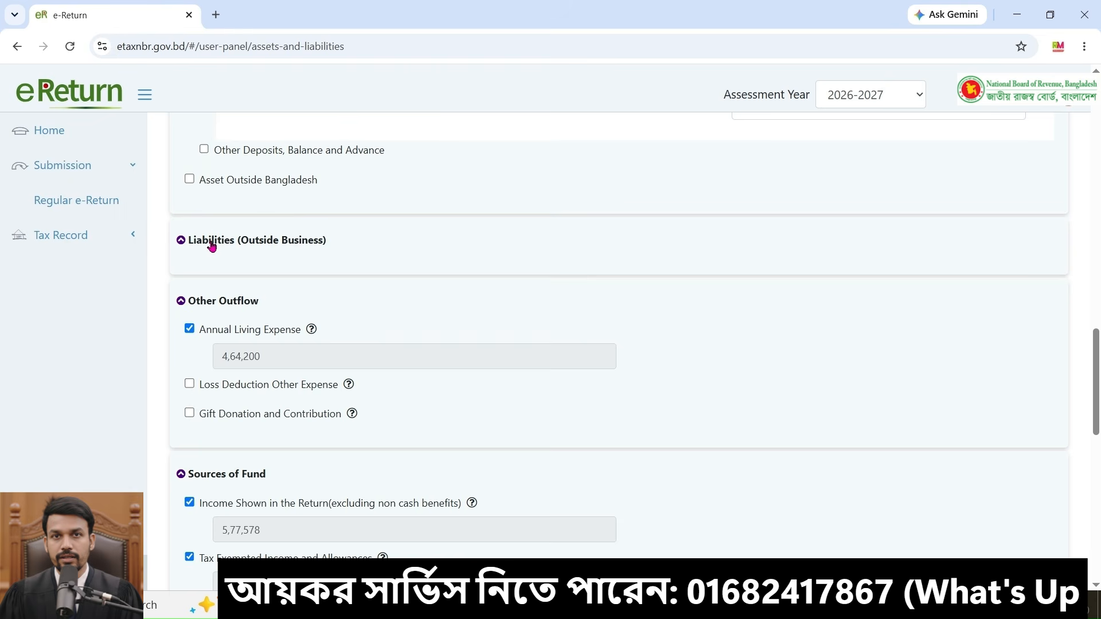
left_click(190, 270)
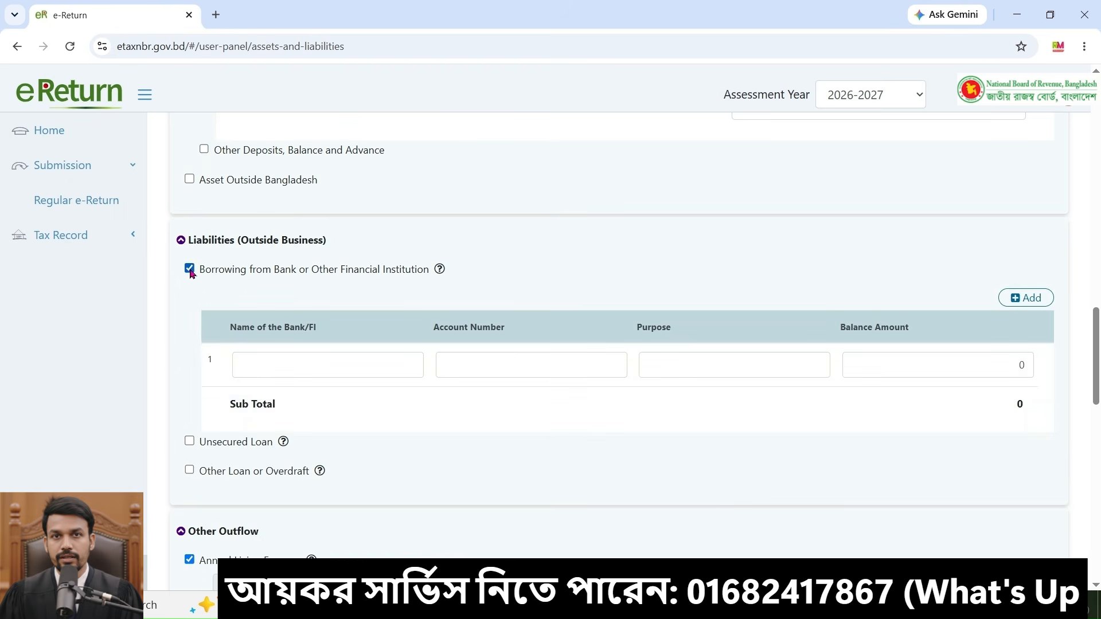
left_click(327, 365)
left_click(530, 360)
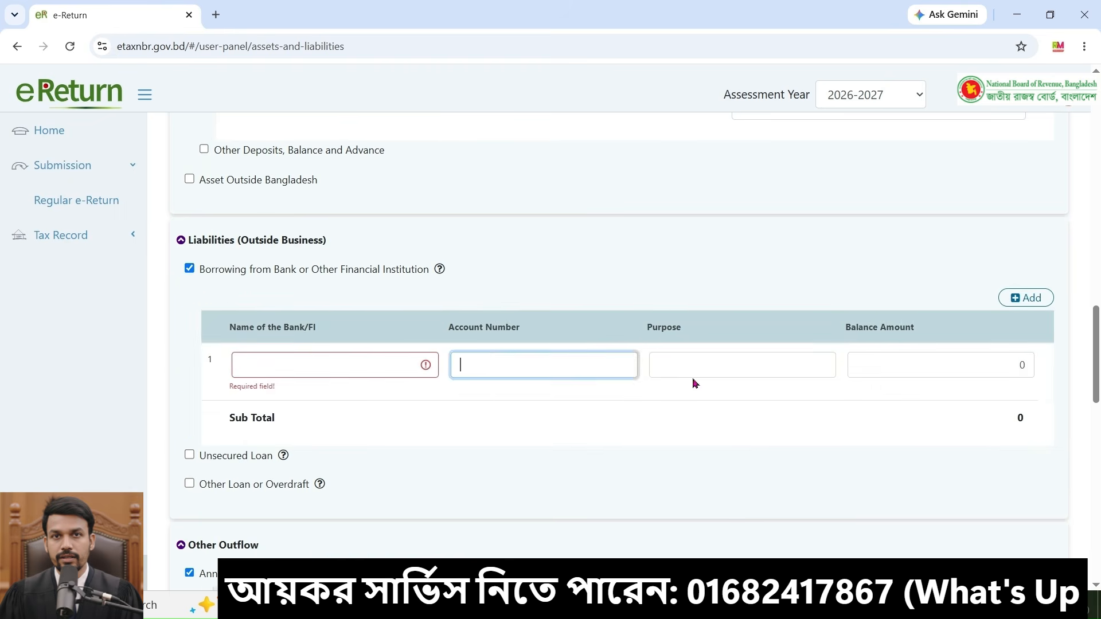
left_click(833, 360)
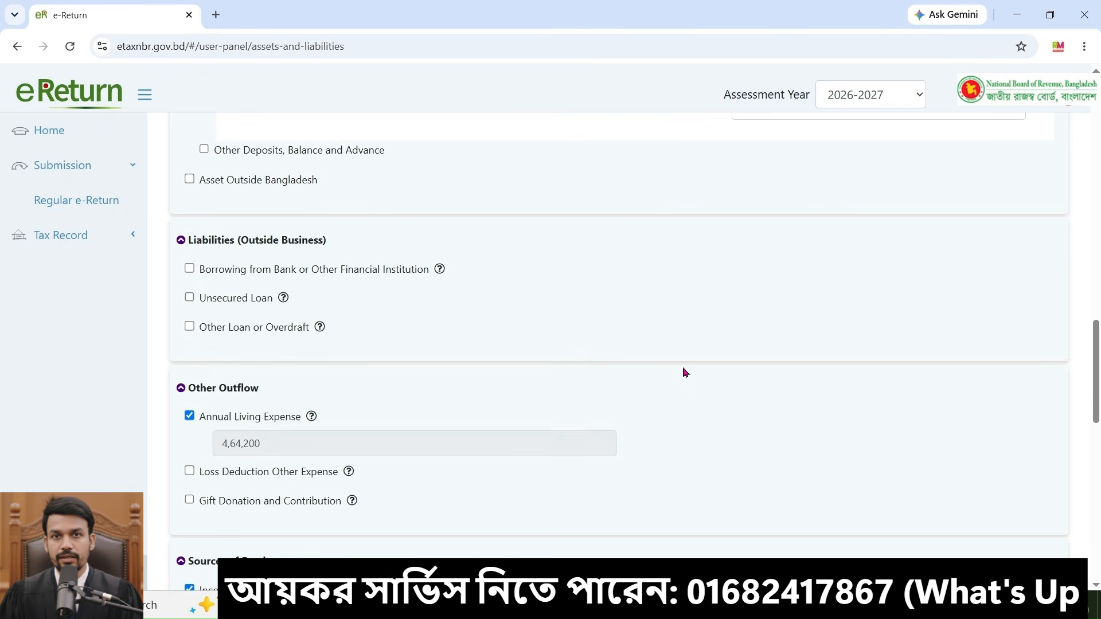
Step: Set the Cash in Hand amount at the end of the income year to 0
scroll(689, 383, "down", 3)
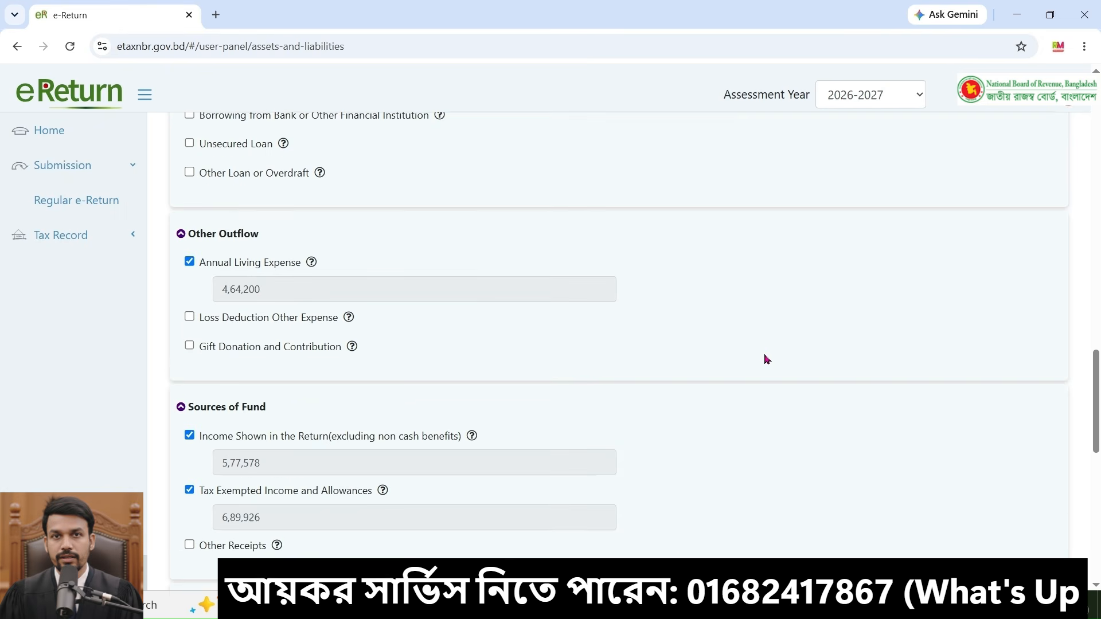
scroll(762, 361, "down", 12)
scroll(764, 371, "up", 5)
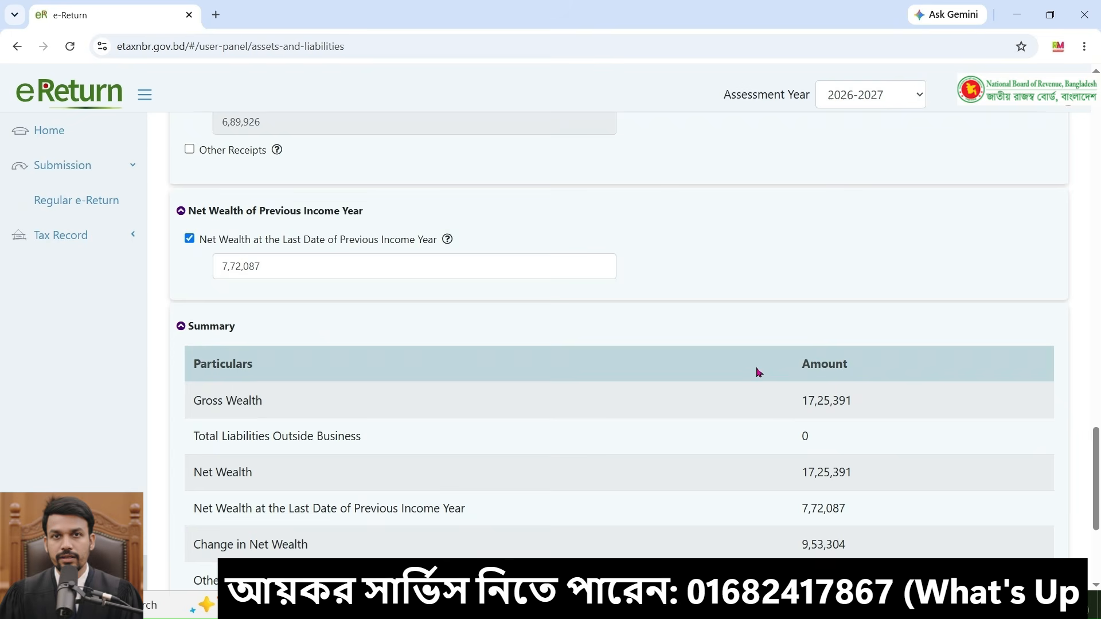
scroll(927, 331, "up", 8)
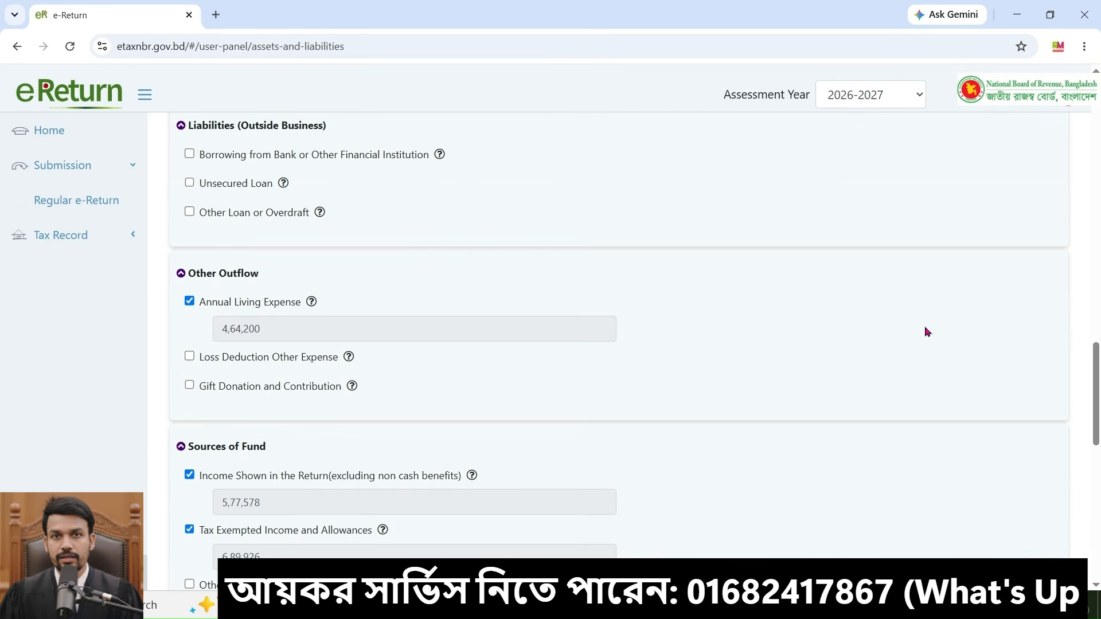
scroll(927, 332, "up", 4)
left_click_drag(967, 223, 1043, 235)
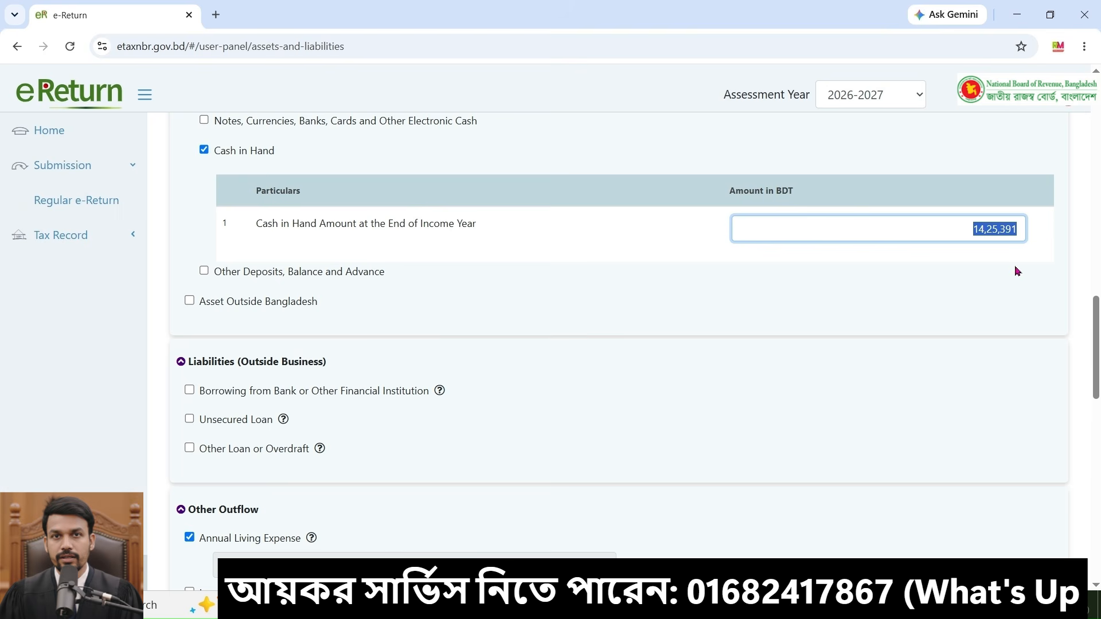
type("0")
Step: Copy the summary's Difference of 12,75,391 and paste it as the Cash in Hand amount
scroll(710, 395, "up", 9)
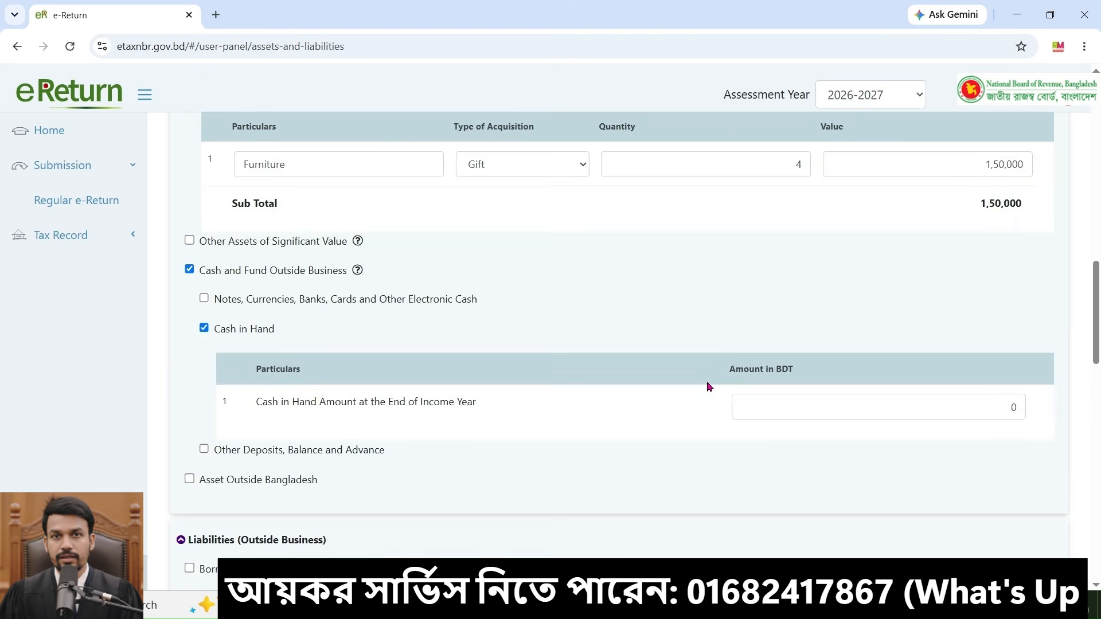
scroll(688, 384, "up", 3)
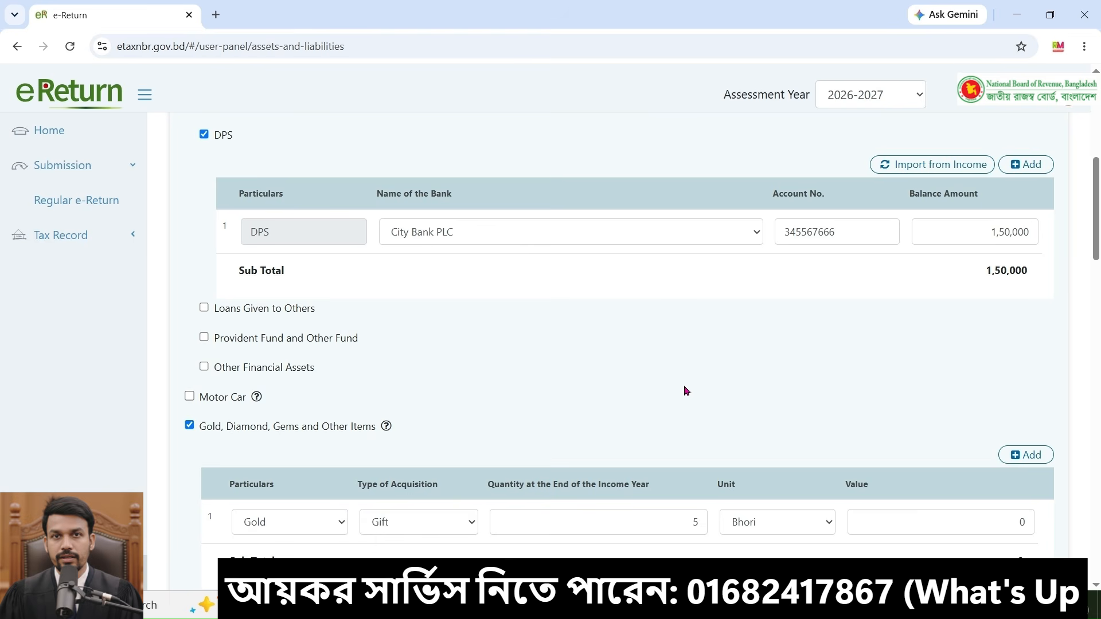
scroll(685, 392, "up", 4)
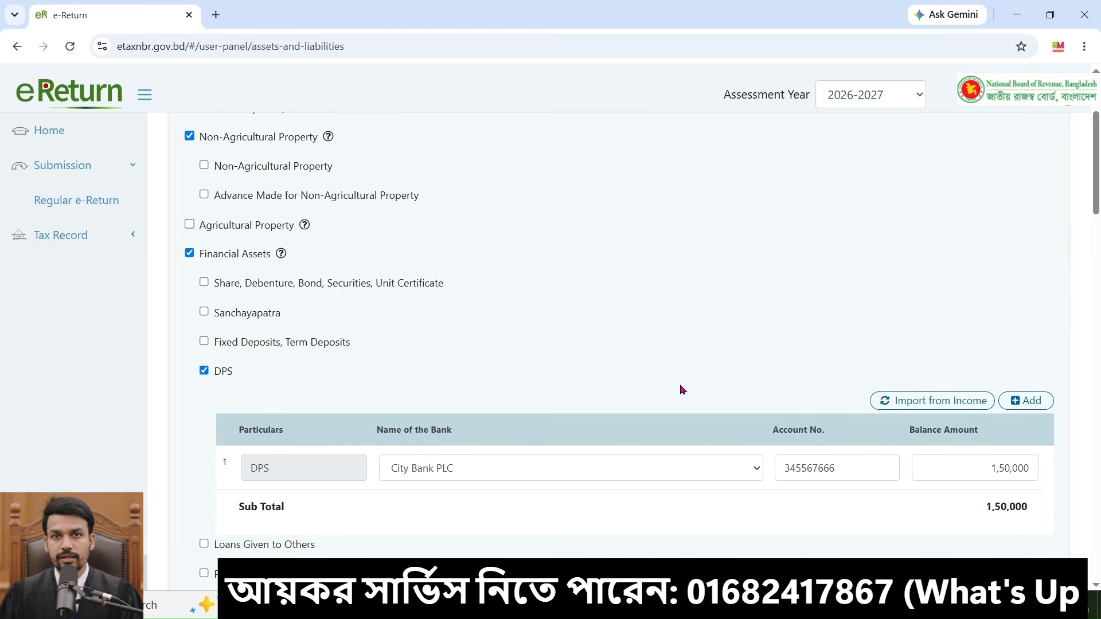
scroll(682, 390, "down", 2)
scroll(681, 394, "up", 4)
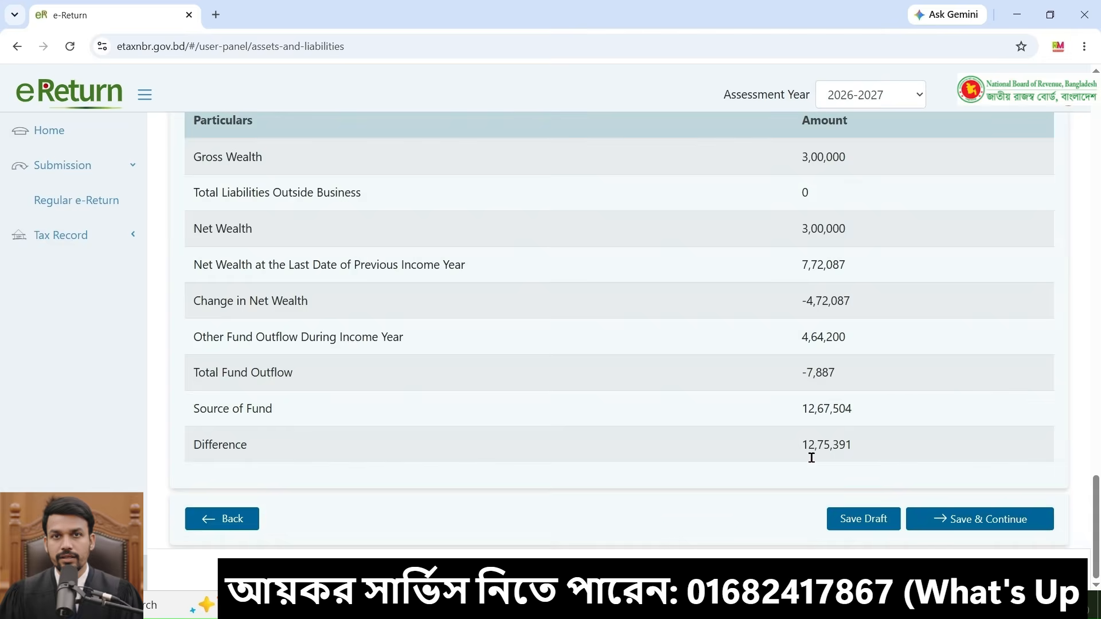
left_click_drag(794, 445, 877, 447)
key("ctrl+c")
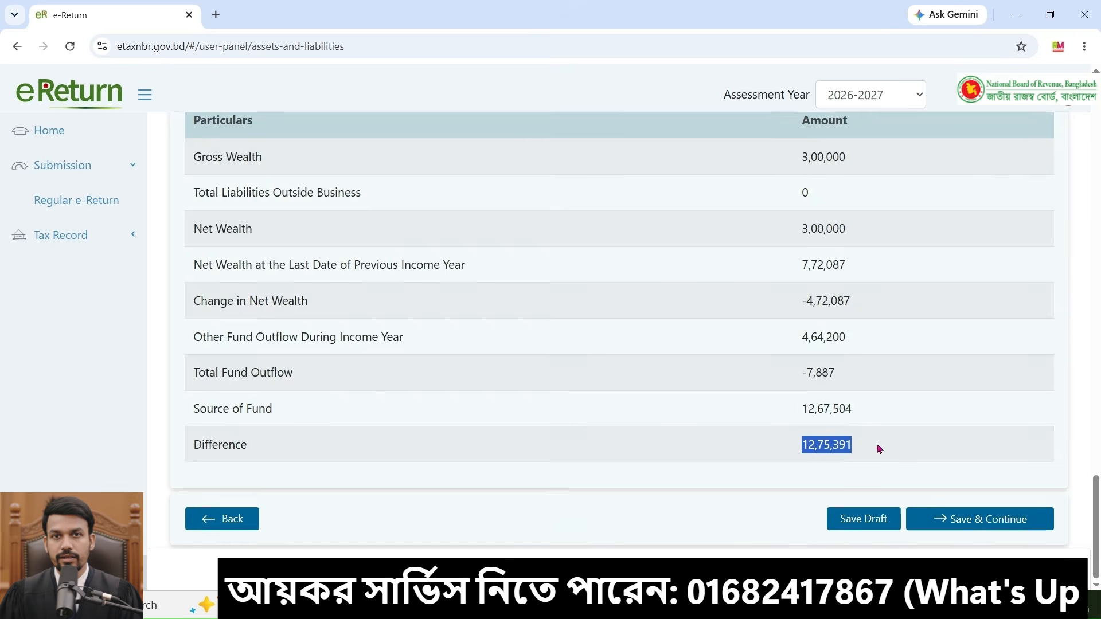
scroll(916, 301, "up", 4)
scroll(923, 300, "up", 6)
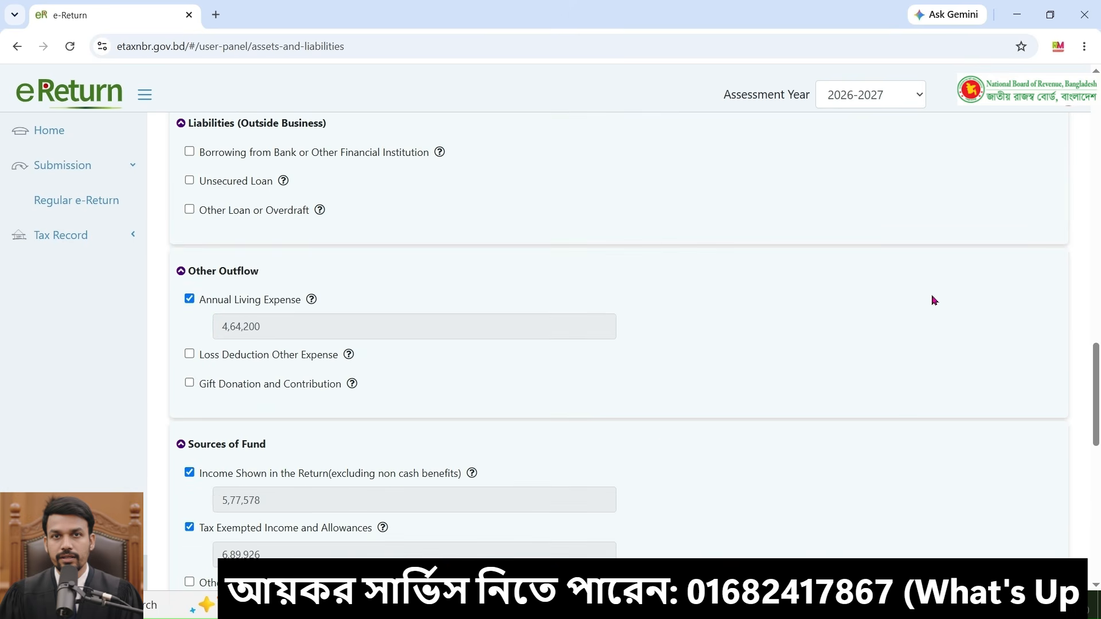
scroll(1045, 249, "up", 4)
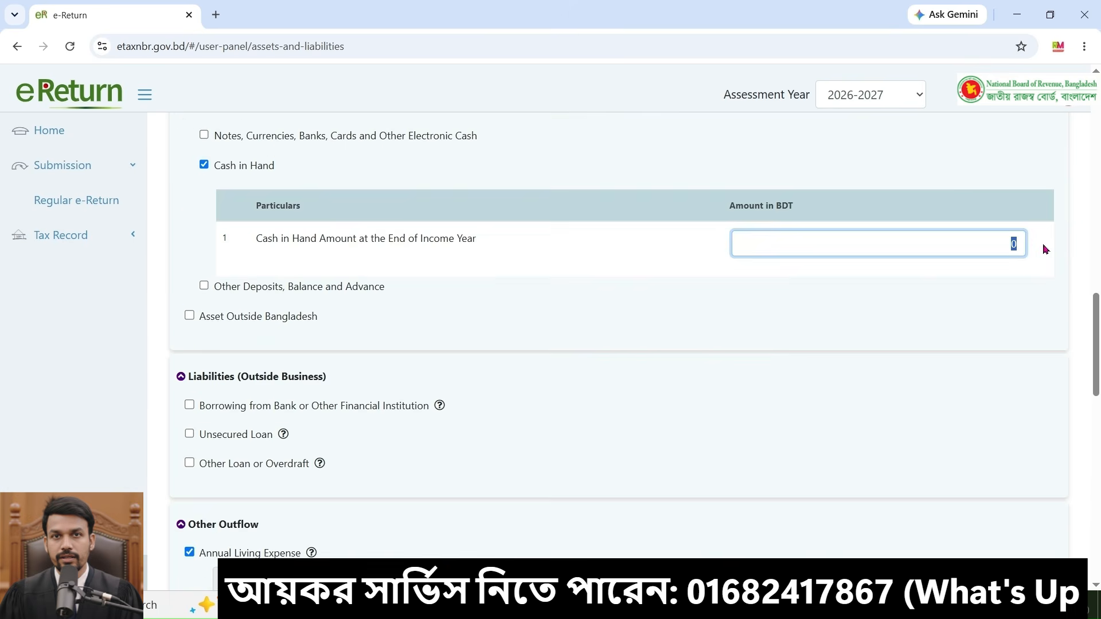
key("ctrl+v")
Step: Save the assets and liabilities and continue to the Tax & Payment section
scroll(1029, 281, "down", 15)
left_click(943, 520)
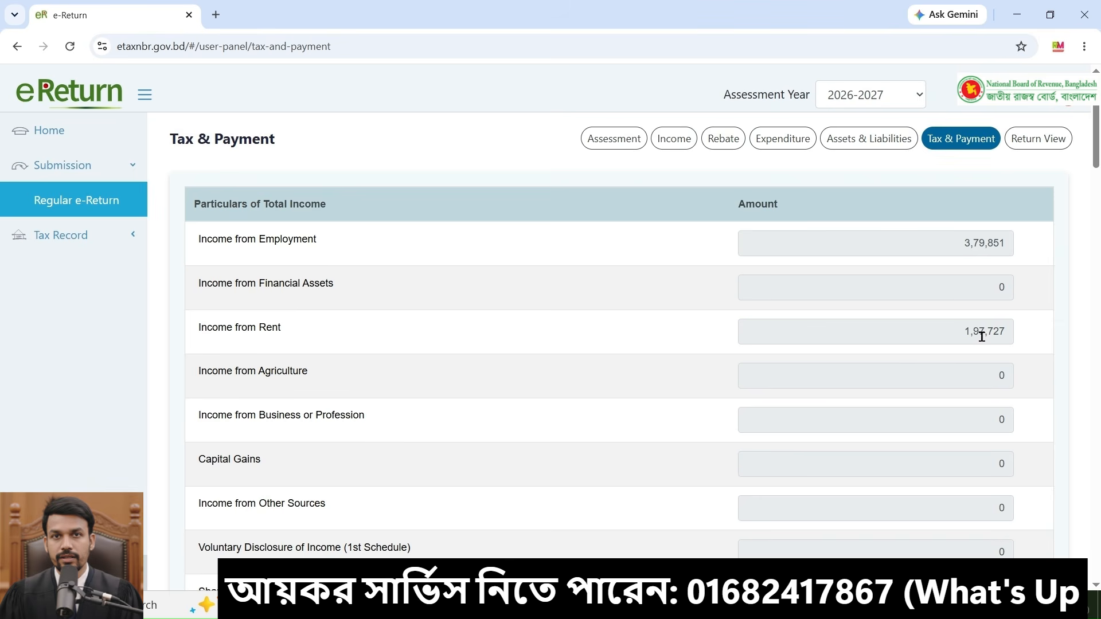
Step: Review the income particulars and totals listed on the Tax & Payment page
scroll(976, 332, "down", 1)
scroll(974, 331, "down", 1)
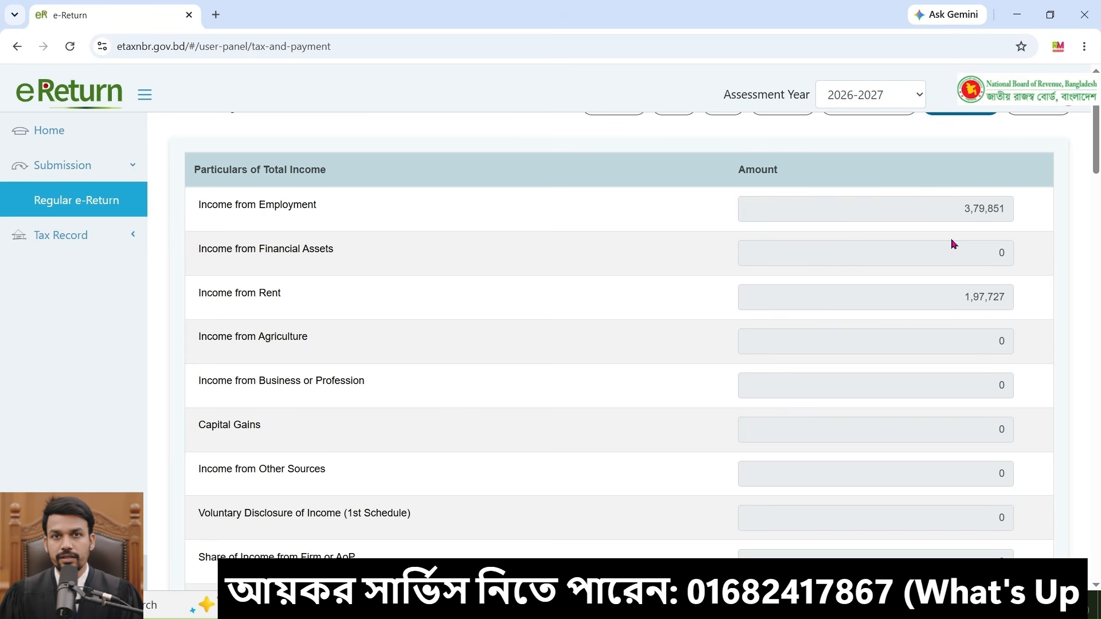
scroll(953, 245, "down", 3)
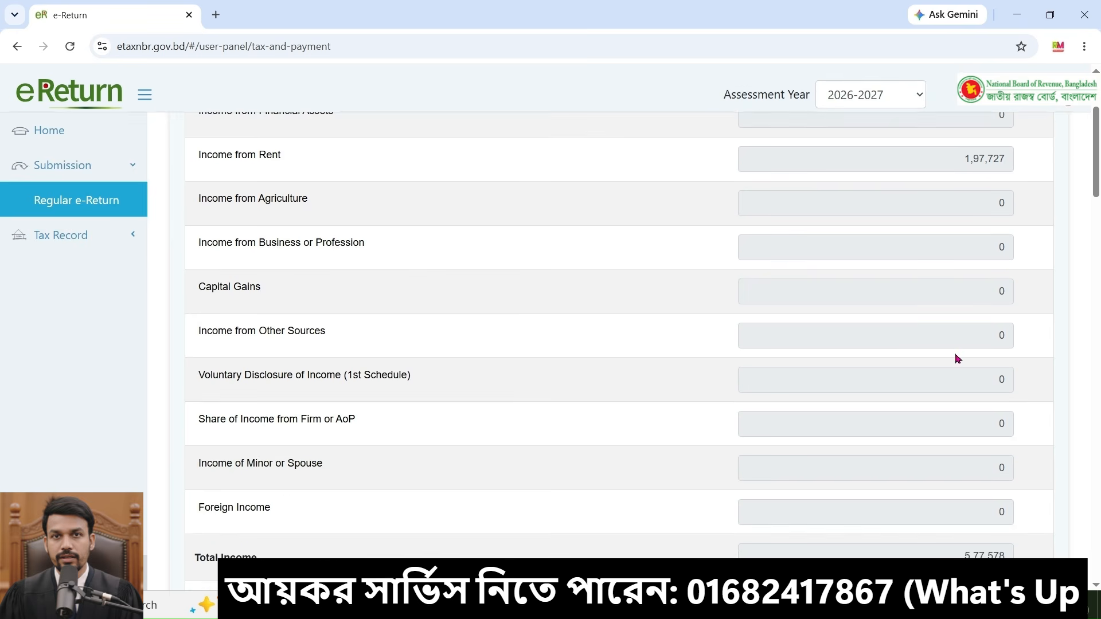
scroll(957, 359, "down", 3)
scroll(528, 491, "down", 1)
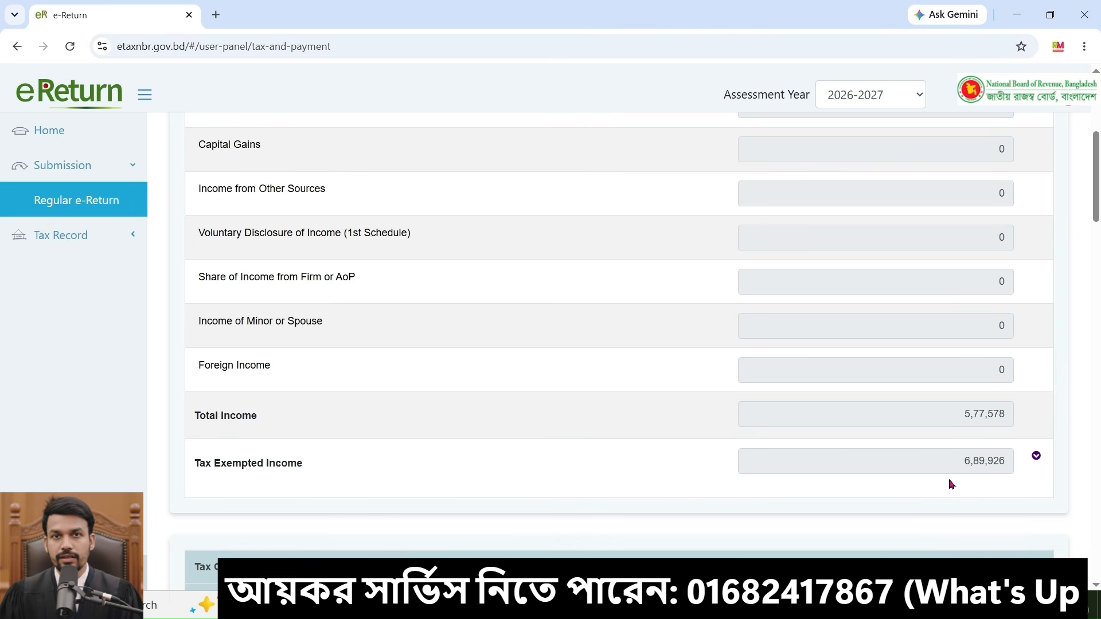
scroll(1012, 186, "up", 3)
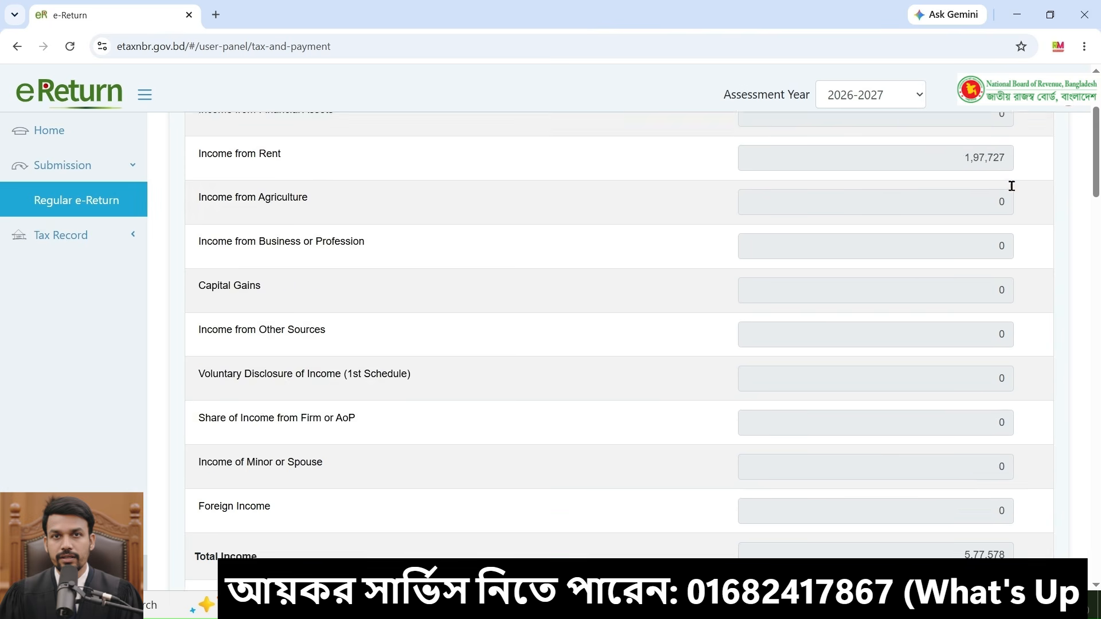
scroll(1011, 186, "up", 3)
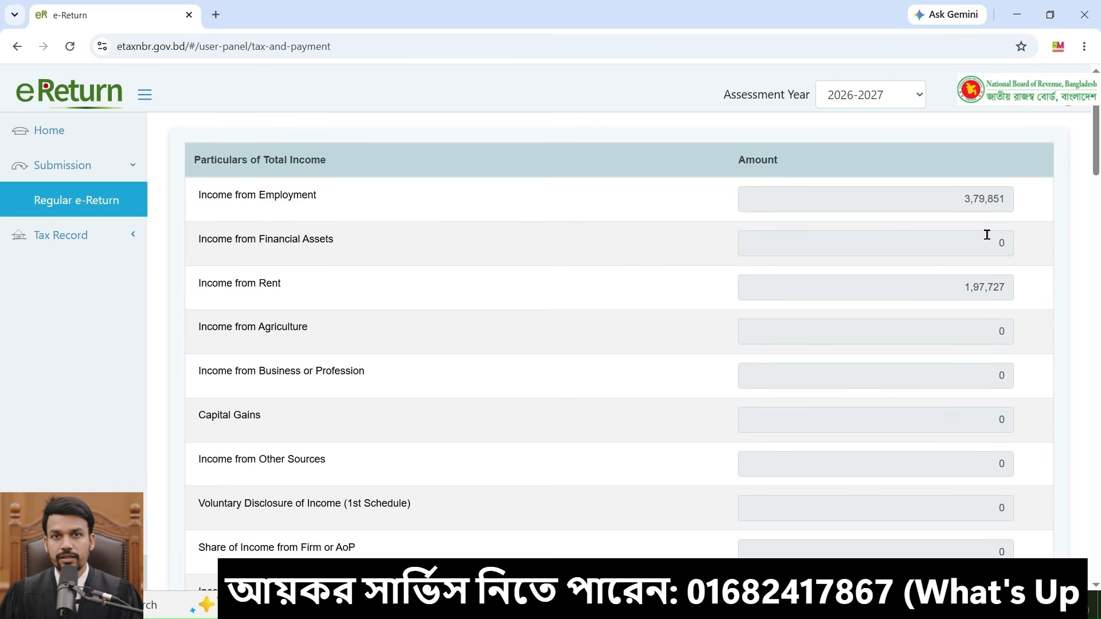
Step: Review the tax computation section: gross tax, rebate, tax after rebate, minimum payable tax, surcharges and total amount payable
scroll(986, 236, "down", 7)
scroll(987, 384, "down", 3)
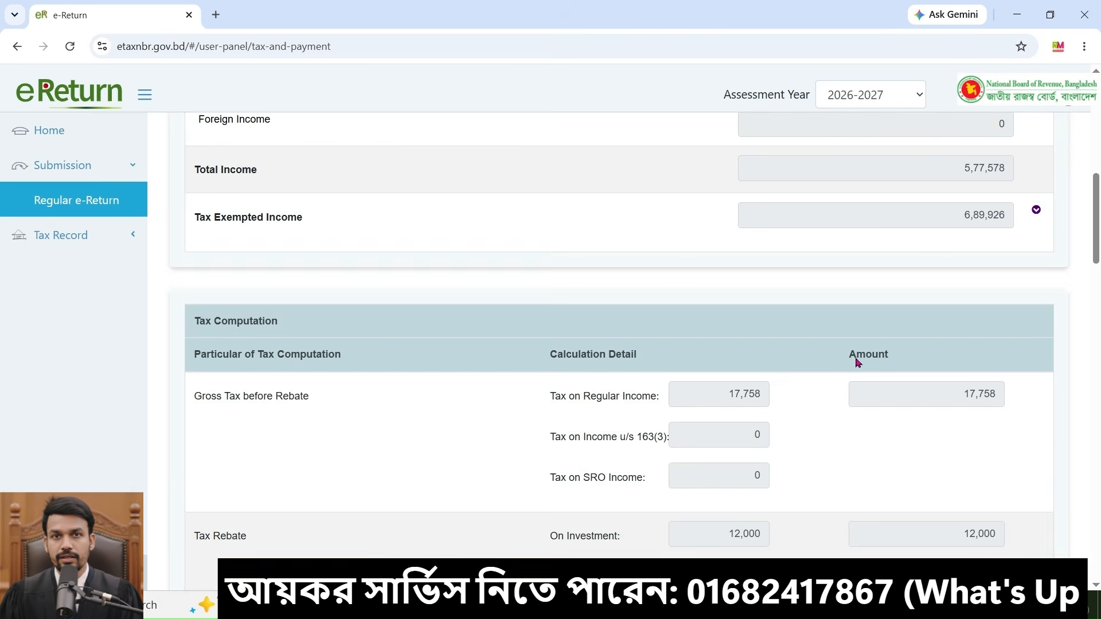
scroll(857, 362, "down", 2)
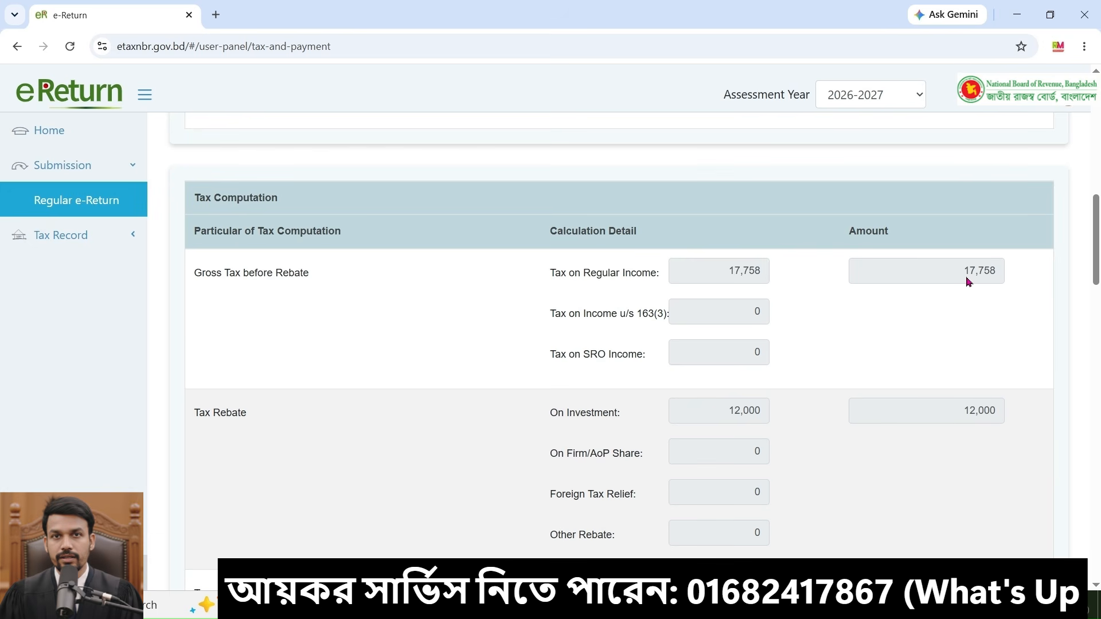
scroll(988, 296, "down", 1)
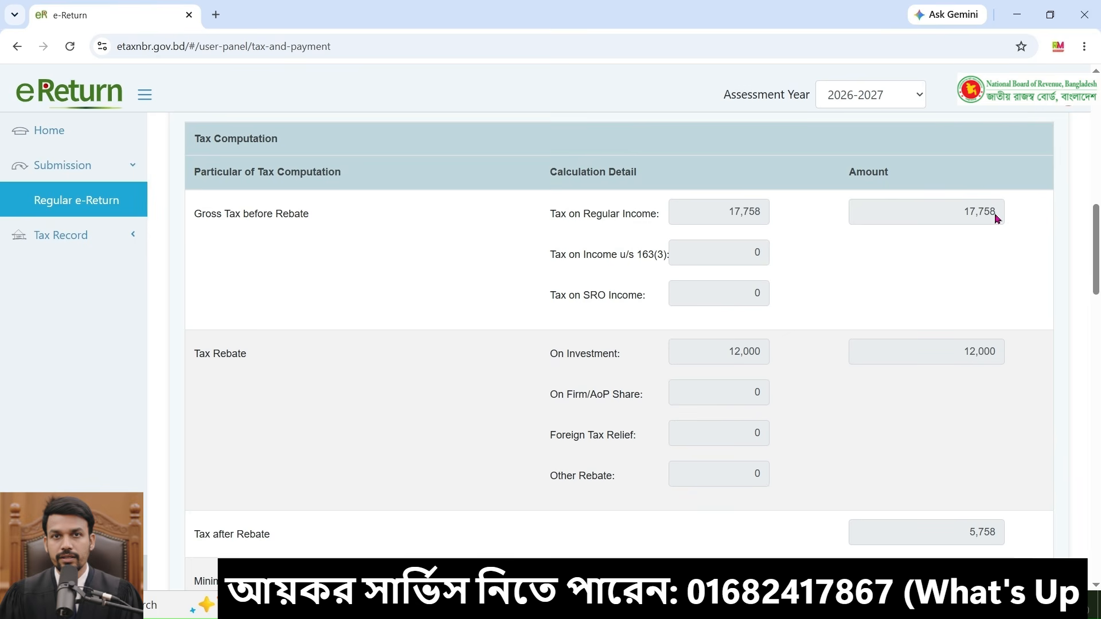
scroll(994, 404, "down", 2)
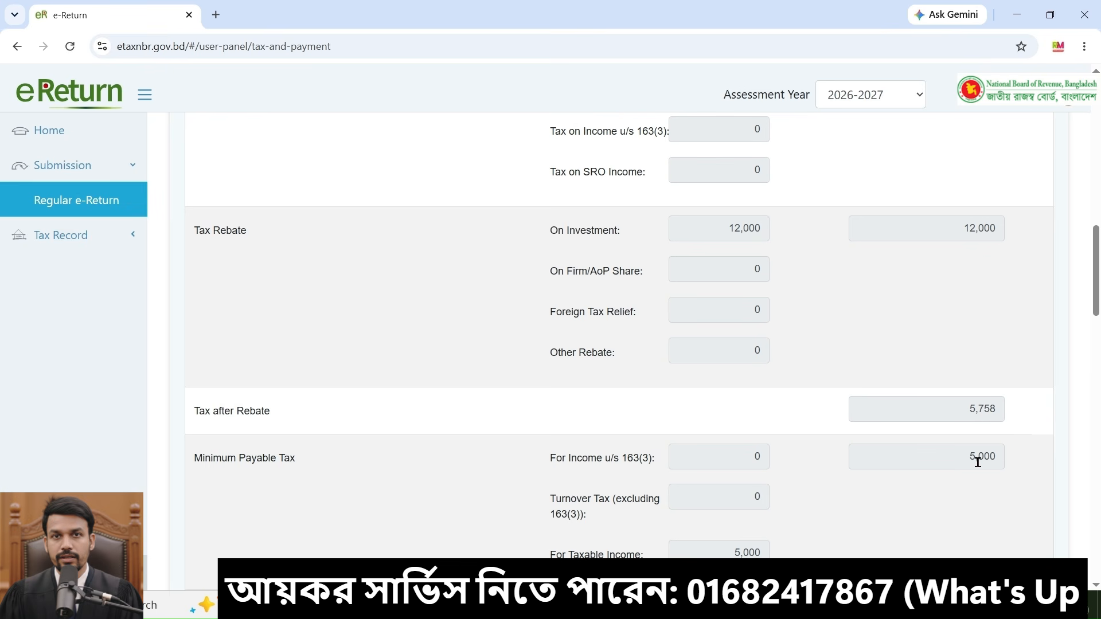
scroll(976, 462, "down", 1)
scroll(976, 462, "down", 1)
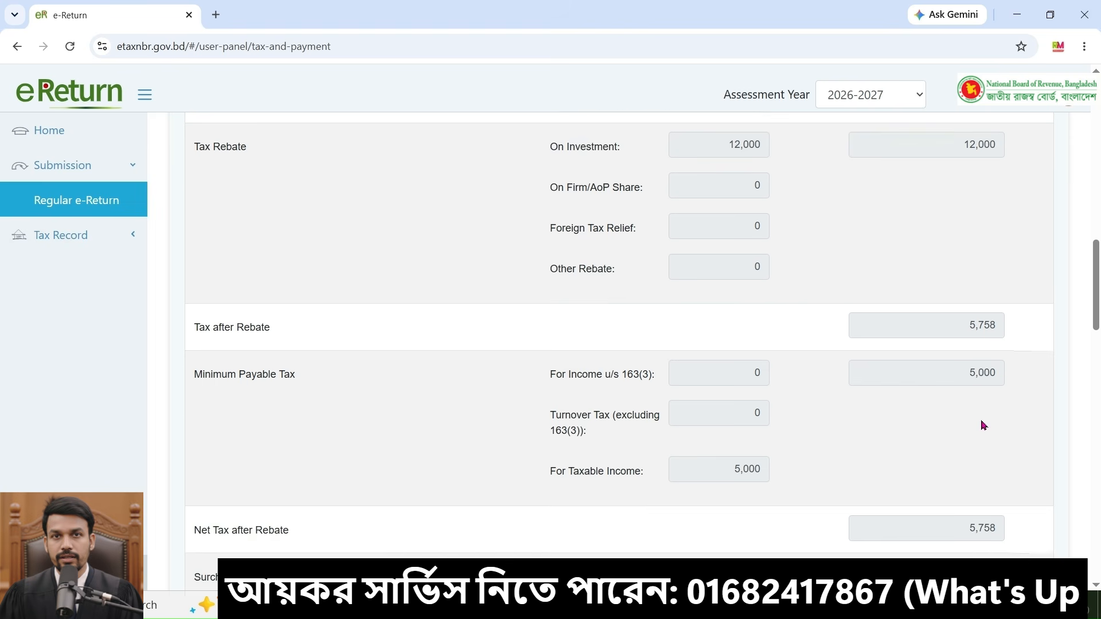
double_click(984, 324)
left_click(1019, 331)
scroll(1030, 369, "down", 2)
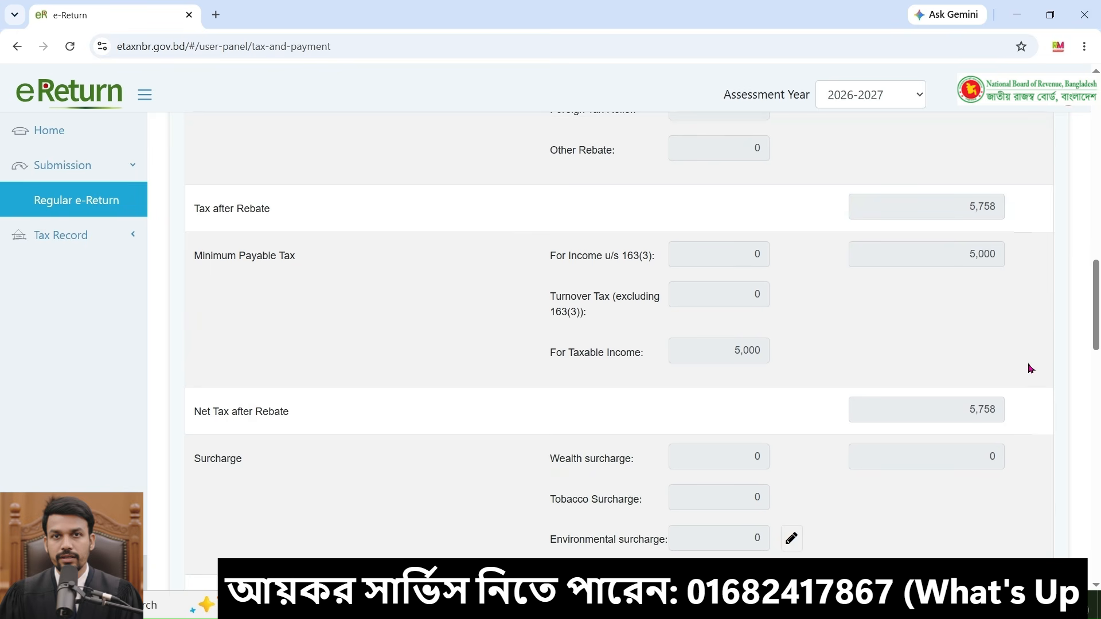
scroll(1030, 369, "down", 4)
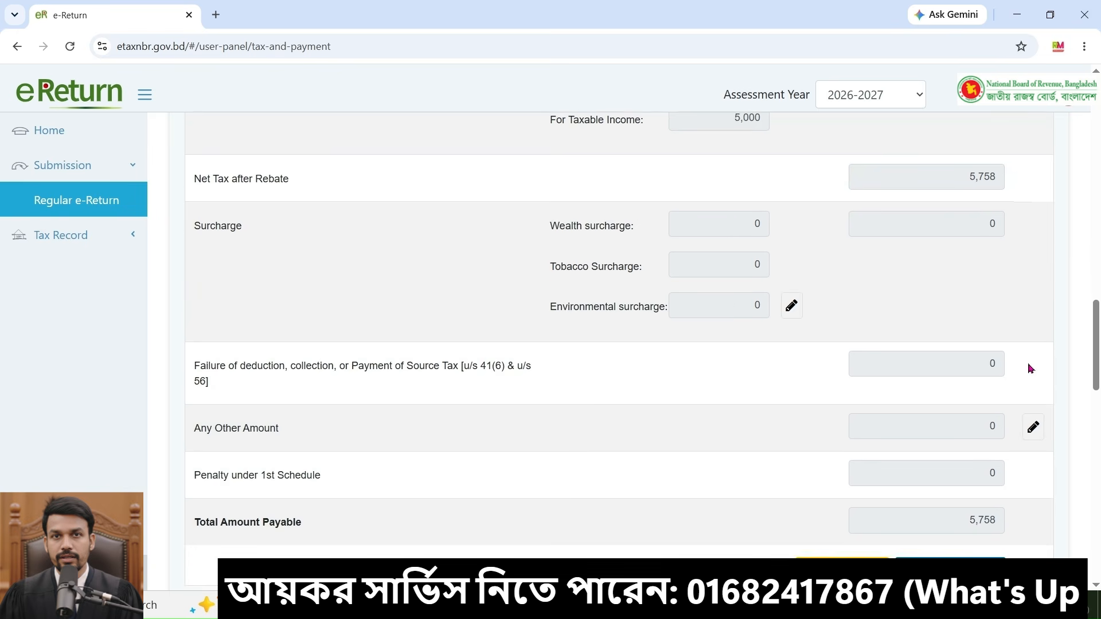
Step: Review the payment entries and the final payable section, including the incentive, refundable and net payable amounts
scroll(1031, 369, "down", 6)
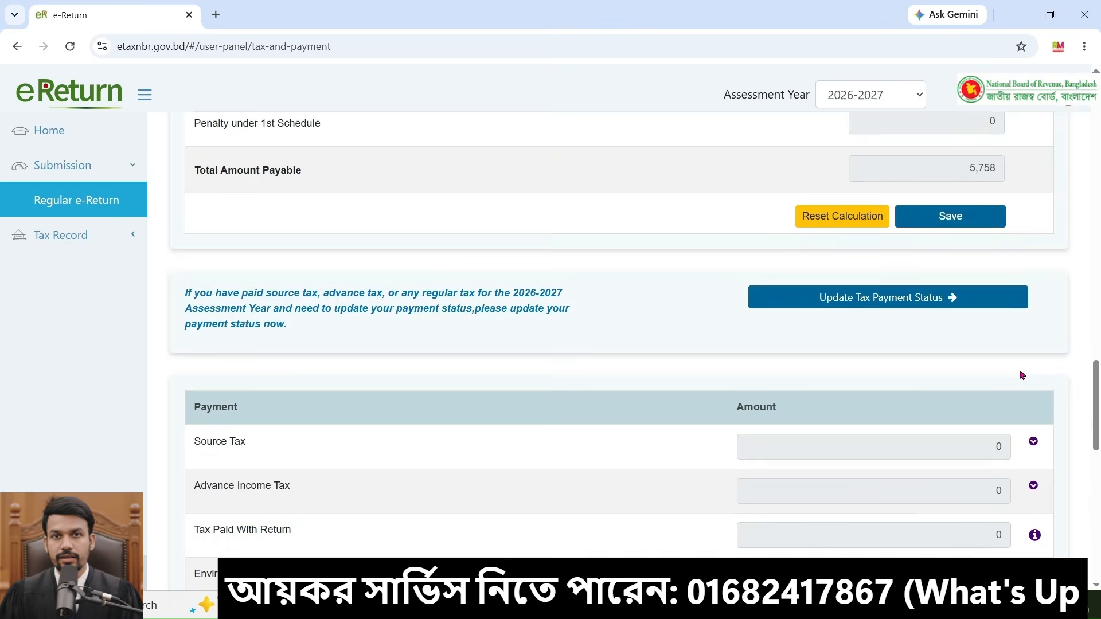
scroll(1019, 373, "down", 4)
scroll(921, 273, "down", 1)
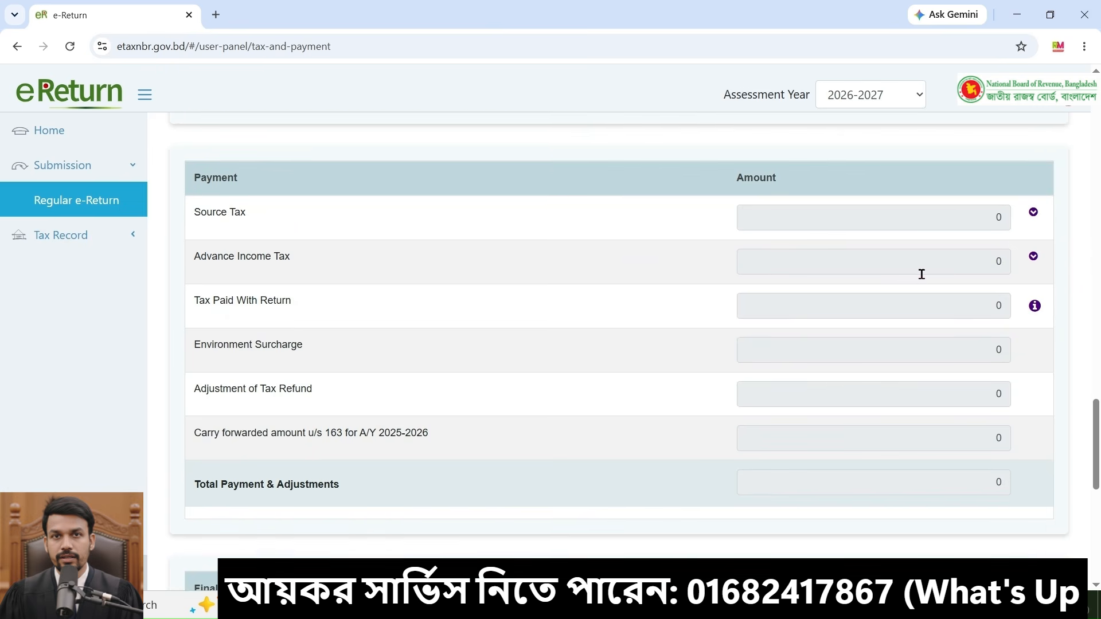
scroll(921, 344, "up", 1)
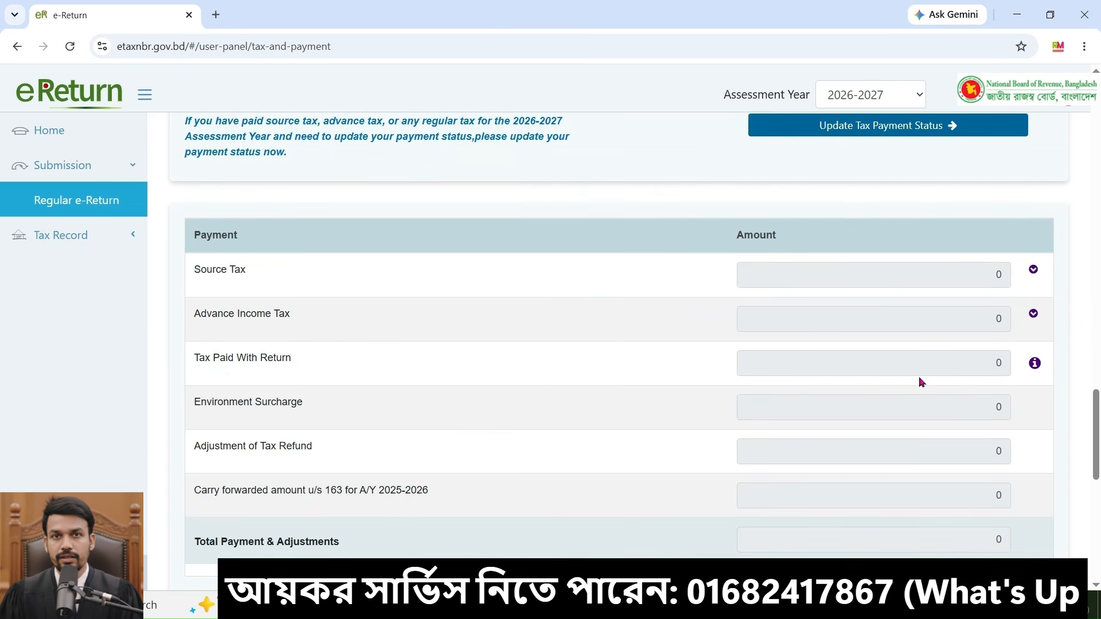
scroll(920, 382, "down", 5)
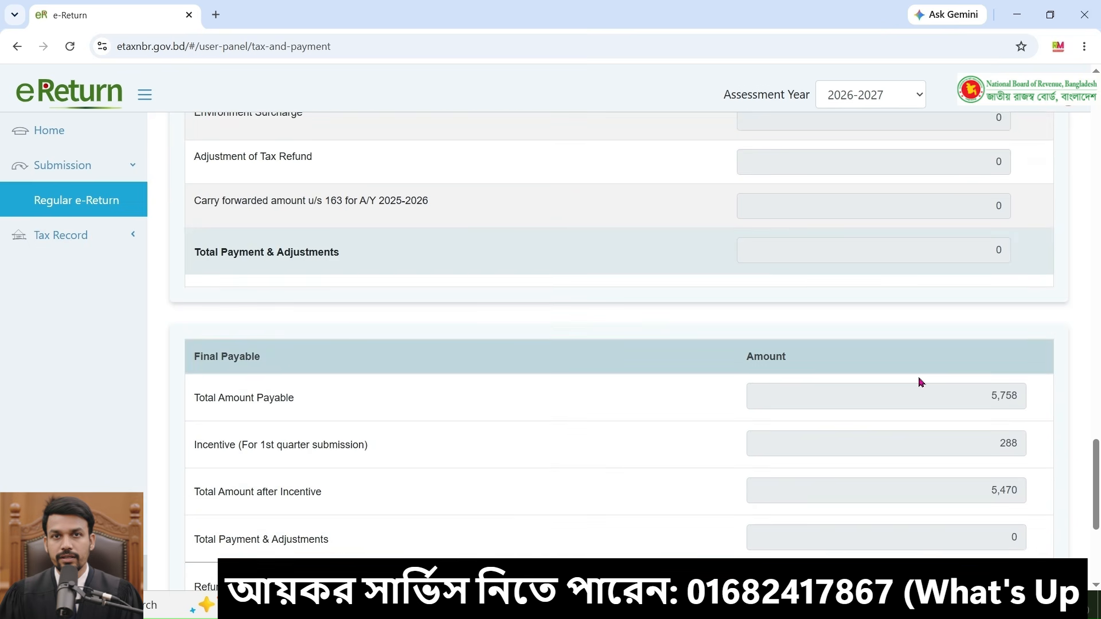
scroll(921, 383, "down", 2)
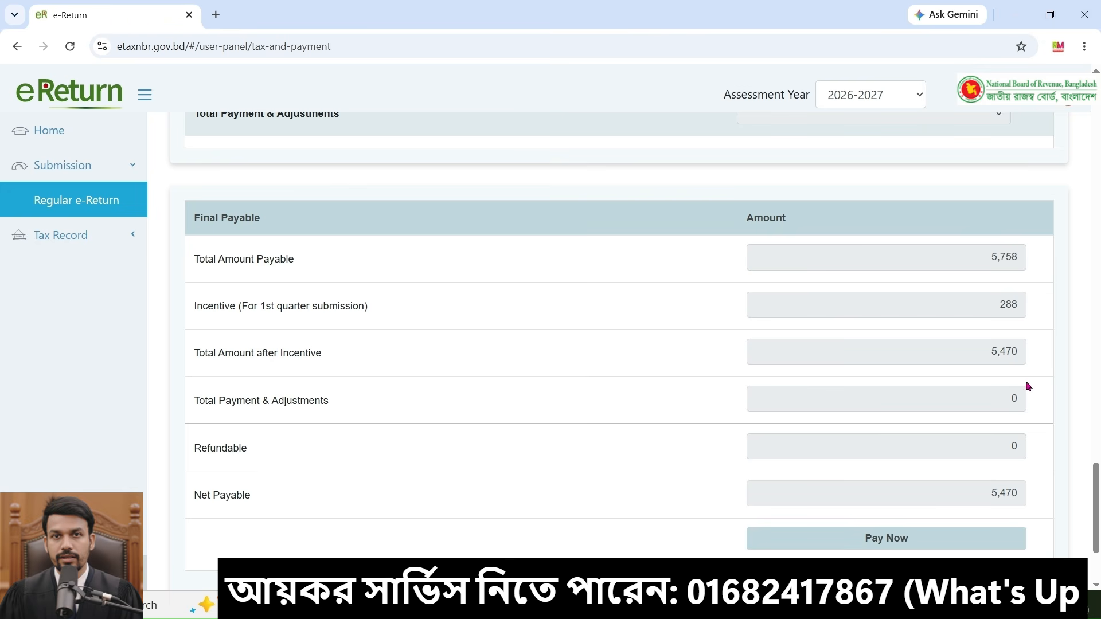
scroll(816, 270, "down", 1)
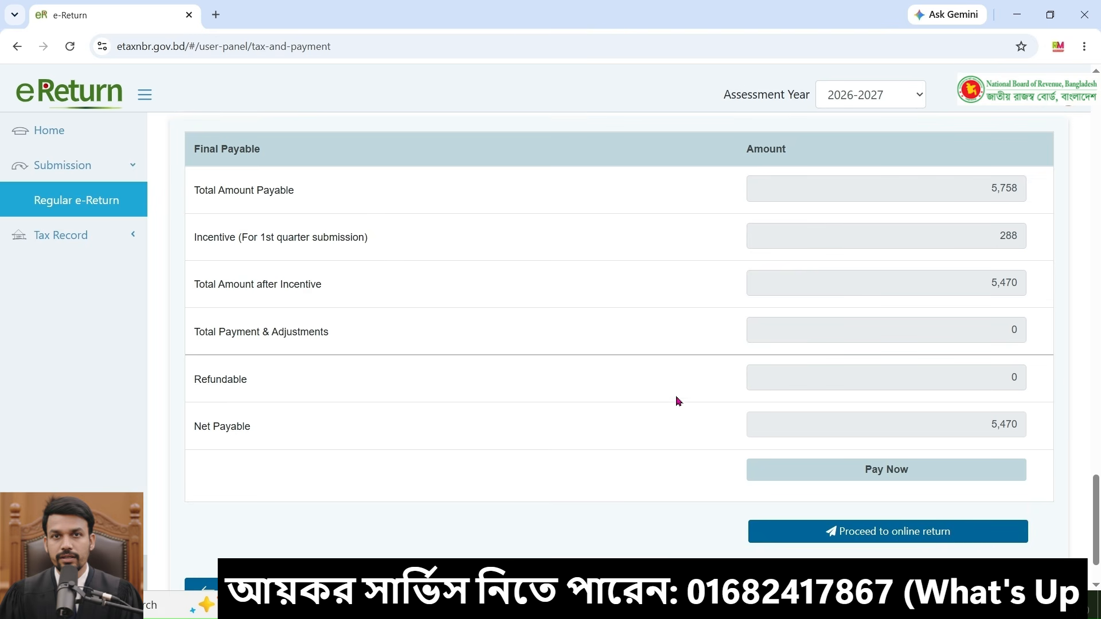
scroll(679, 400, "up", 2)
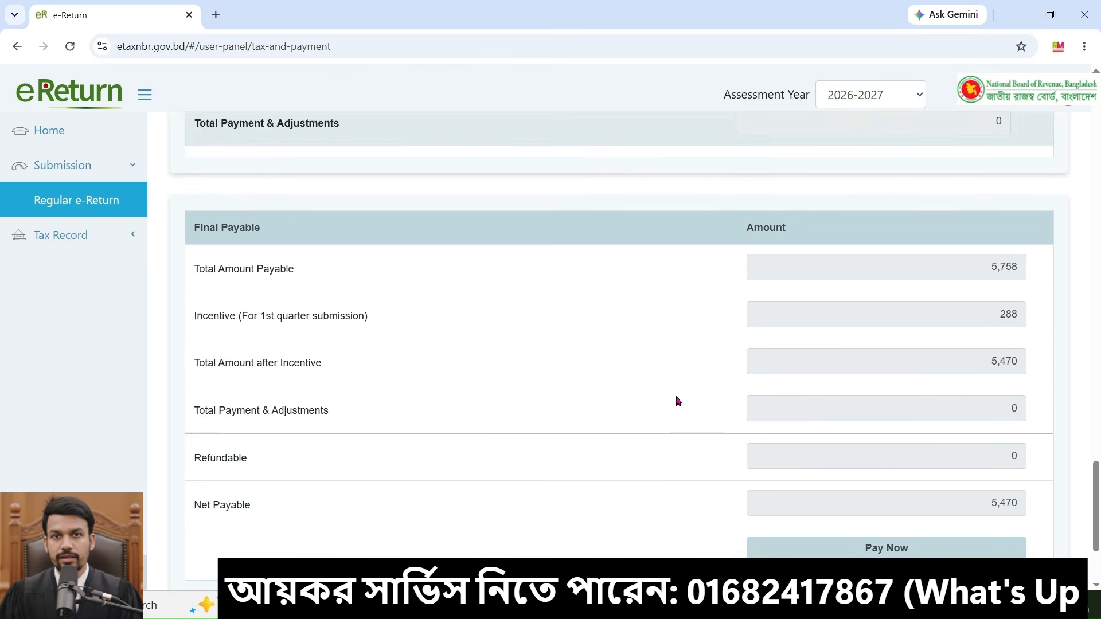